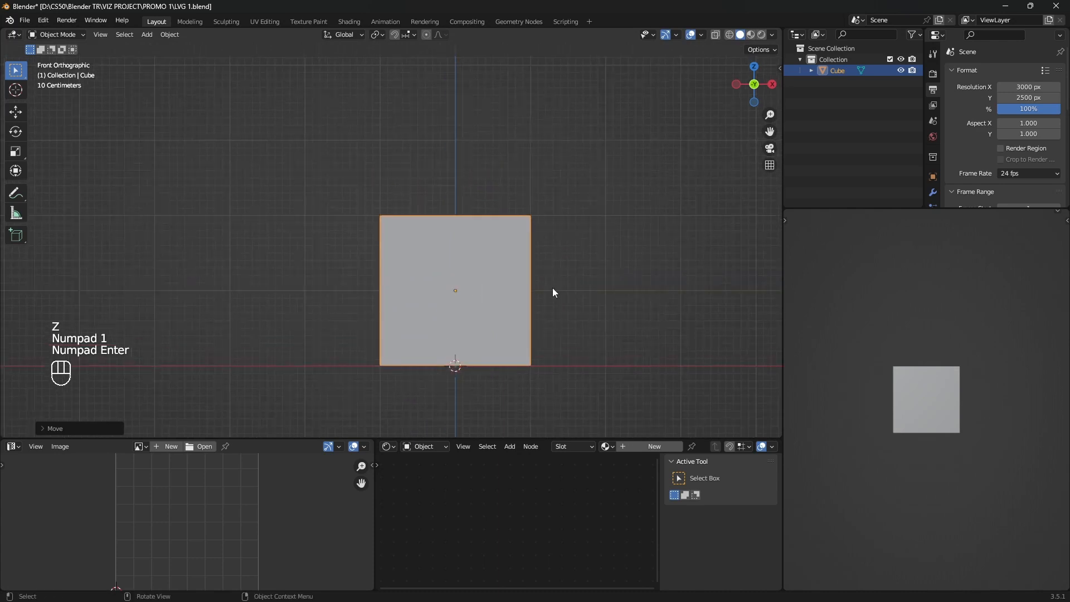
# Step: Raise the cube's top face by 1 m along Z
pyautogui.press('Tab')
pyautogui.hotkey('shift', 'z')
pyautogui.moveTo(584, 176); pyautogui.dragTo(346, 251)
pyautogui.scroll(2, 451, 267)
pyautogui.keyDown('shift'); pyautogui.moveTo(451, 267); pyautogui.dragTo(440, 239, button='middle'); pyautogui.keyUp('shift')
pyautogui.press('g')
pyautogui.press('z')
pyautogui.press('KP_1')
pyautogui.press('KP_Enter')
pyautogui.press('Tab')
# Step: Scale the box along X to about 2.6 times its width, working from the top view
pyautogui.press('KP_7')
pyautogui.press('s')
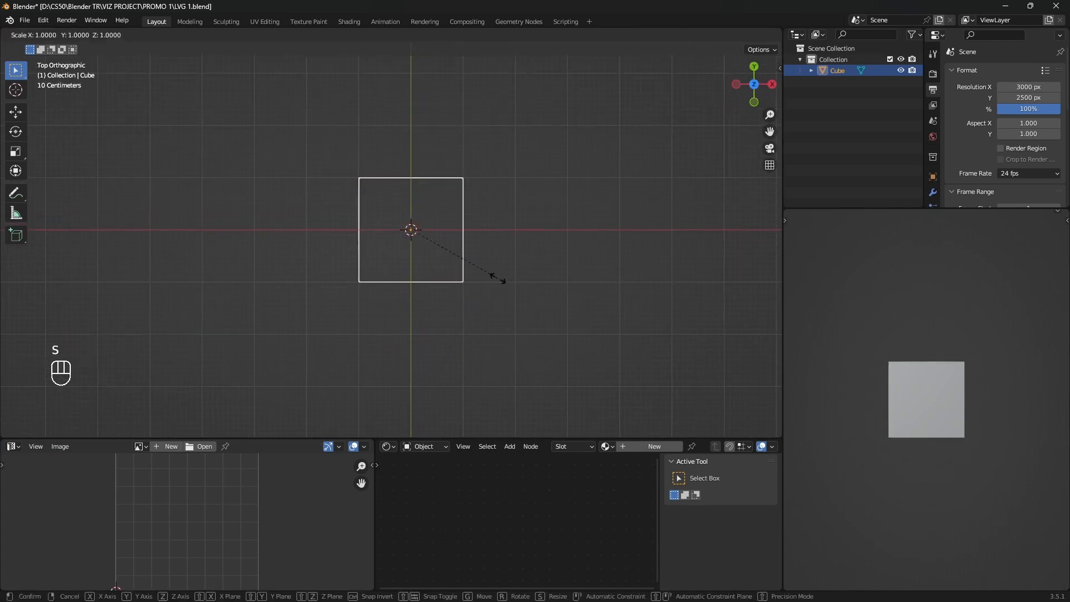
pyautogui.press('x')
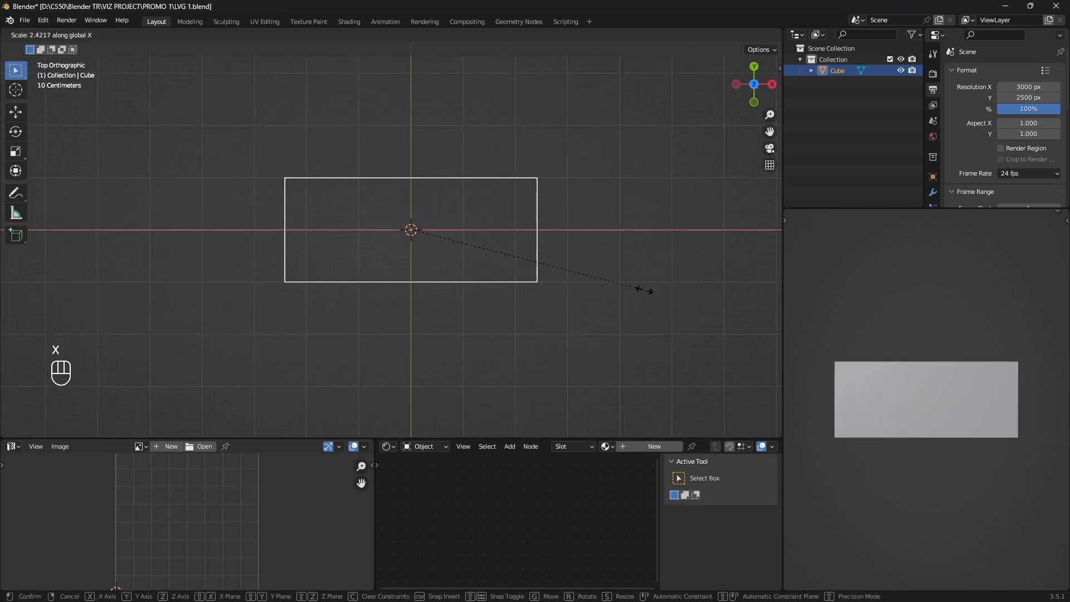
pyautogui.click(664, 294)
pyautogui.scroll(-1, 510, 234)
pyautogui.keyDown('shift'); pyautogui.moveTo(510, 234); pyautogui.dragTo(522, 199, button='middle'); pyautogui.keyUp('shift')
# Step: Move the box's front side about 2.9 m along negative Y and apply the object transform
pyautogui.press('Tab')
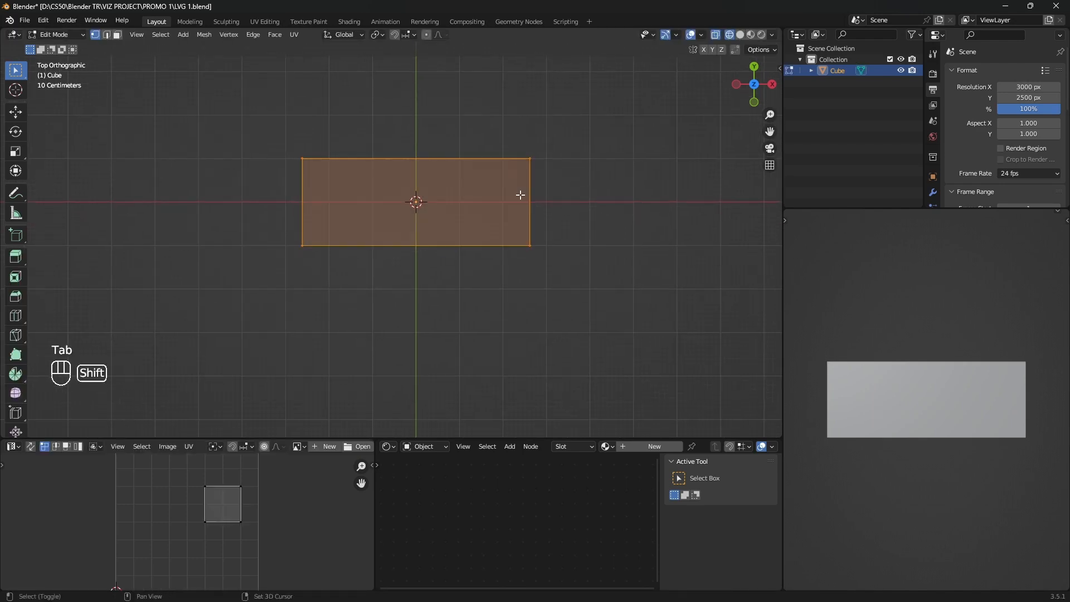
pyautogui.hotkey('shift', 'z')
pyautogui.hotkey('shift', 'z')
pyautogui.moveTo(578, 214); pyautogui.dragTo(258, 318)
pyautogui.press('g')
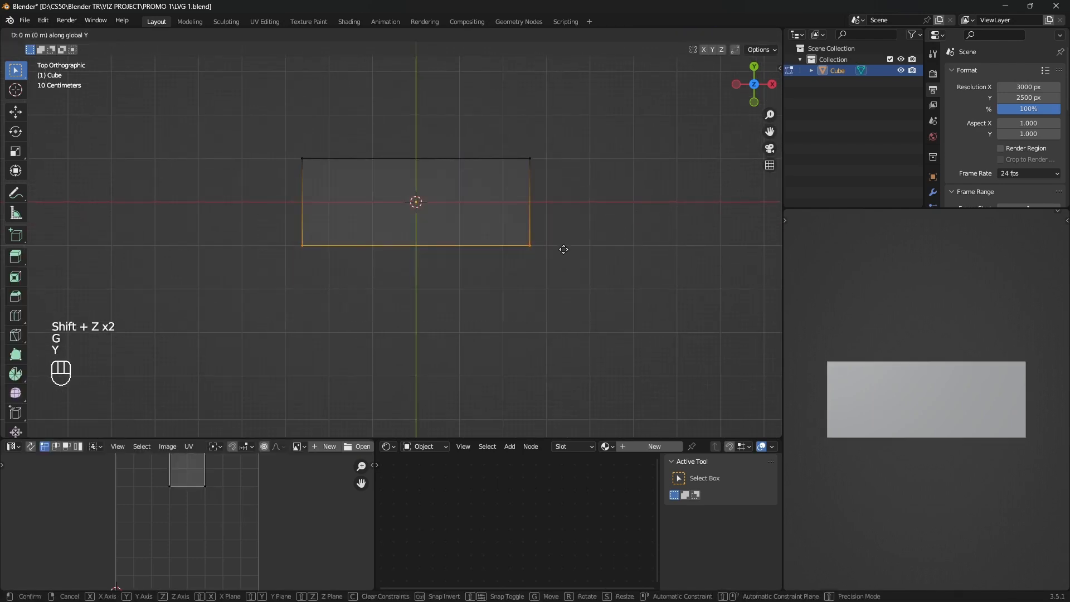
pyautogui.press('y')
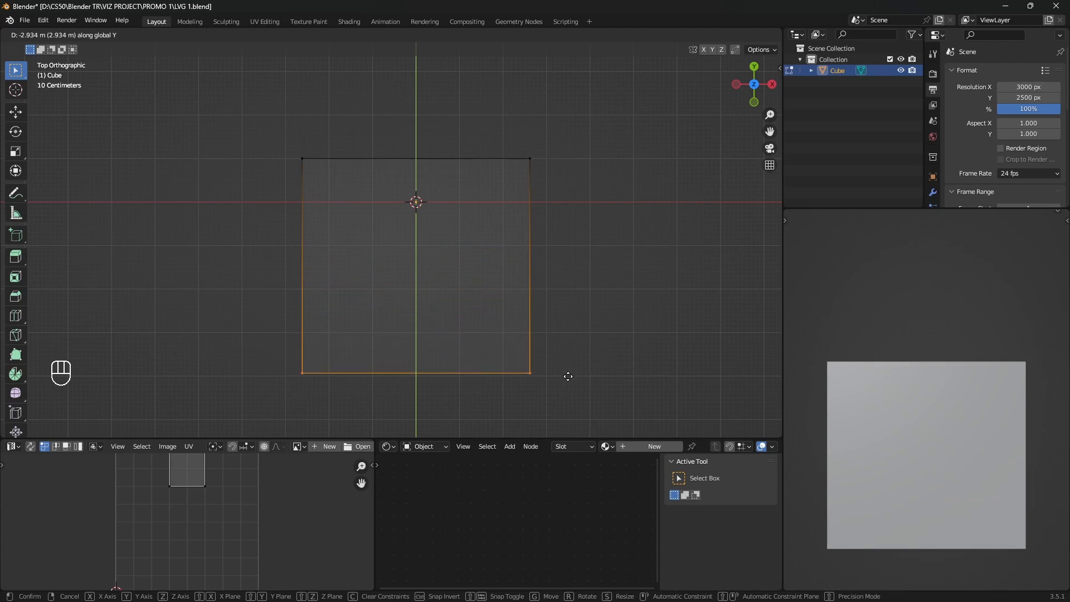
pyautogui.click(568, 378)
pyautogui.press('Tab')
pyautogui.moveTo(528, 320); pyautogui.dragTo(440, 243, button='middle')
pyautogui.hotkey('ctrl', 'a')
pyautogui.click(450, 265)
# Step: Add a loop cut across the box parallel to X, slid toward the rear, dividing both side walls
pyautogui.scroll(-3, 450, 265)
pyautogui.scroll(1, 440, 243)
pyautogui.keyDown('shift'); pyautogui.moveTo(457, 295); pyautogui.dragTo(419, 240, button='middle'); pyautogui.keyUp('shift')
pyautogui.press('Tab')
pyautogui.hotkey('ctrl', 'r')
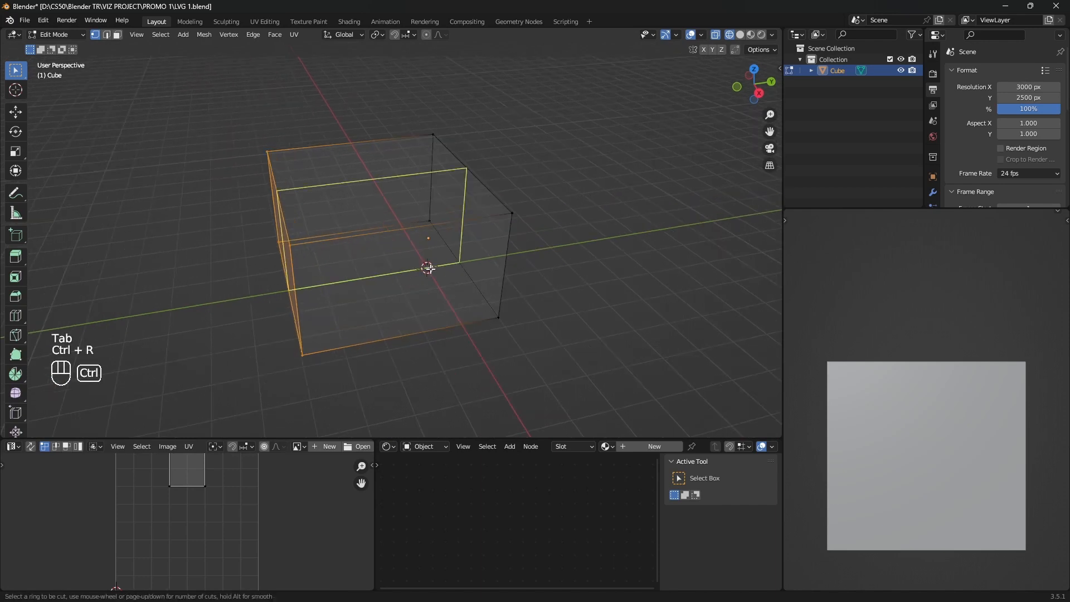
pyautogui.click(417, 237)
pyautogui.click(485, 255)
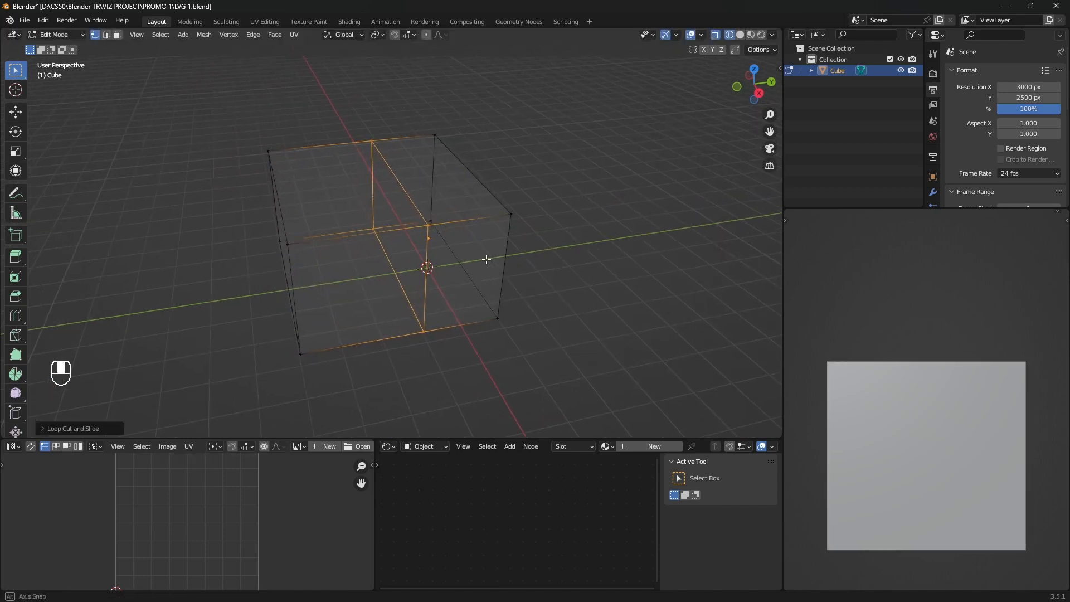
# Step: Separate the rear section of the +X side wall into its own object
pyautogui.moveTo(485, 256)
pyautogui.mouseDown(button='middle')
pyautogui.moveTo(399, 235)
pyautogui.moveTo(511, 245)
pyautogui.moveTo(503, 239)
pyautogui.moveTo(525, 264)
pyautogui.moveTo(404, 239)
pyautogui.moveTo(432, 244)
pyautogui.mouseUp(button='middle')
pyautogui.press('Tab')
pyautogui.press('Tab')
pyautogui.click(119, 36)
pyautogui.scroll(2, 547, 289)
pyautogui.click(432, 237)
pyautogui.hotkey('shift', 'z')
pyautogui.scroll(3, 432, 243)
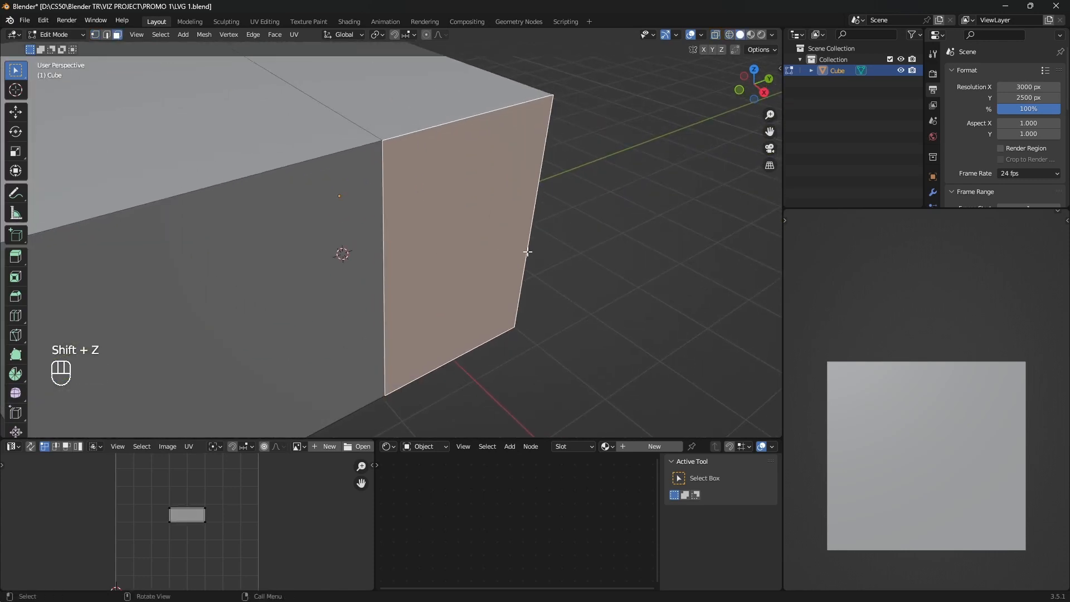
pyautogui.press('p')
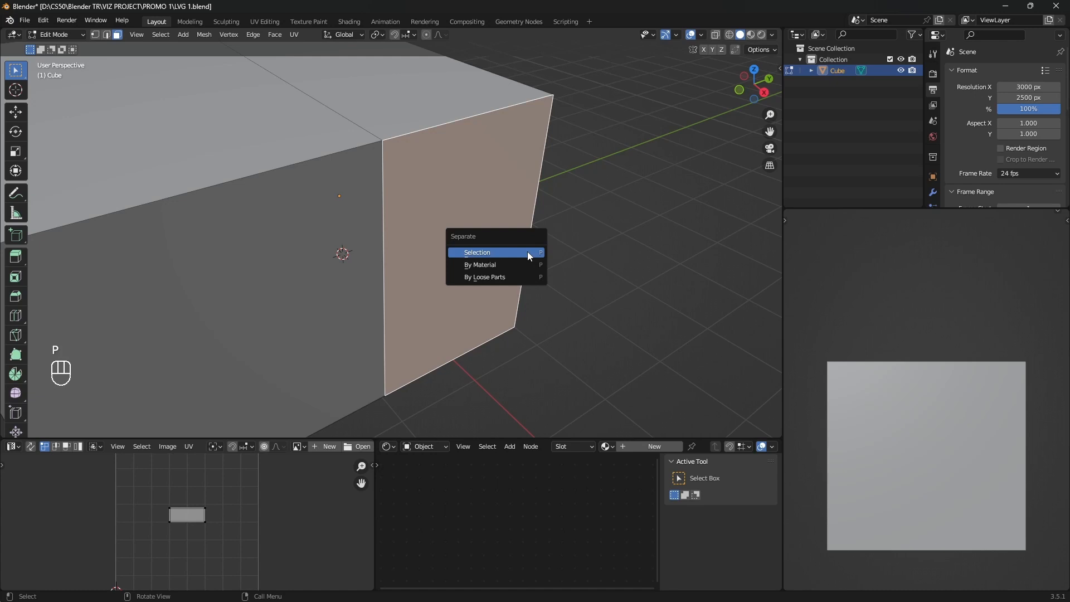
pyautogui.click(528, 255)
pyautogui.press('g')
pyautogui.press('Tab')
pyautogui.click(497, 246)
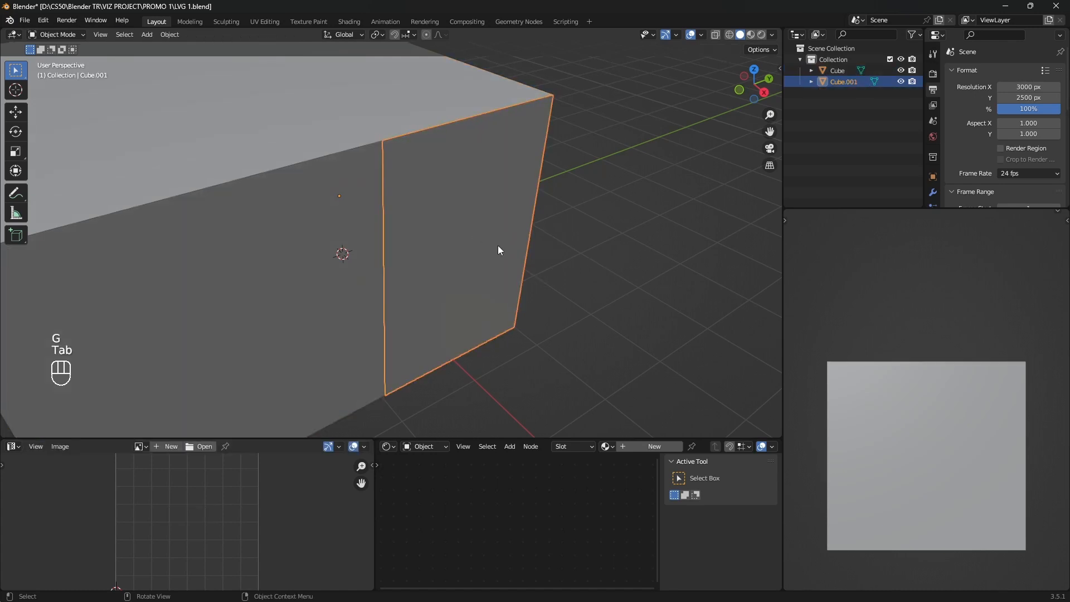
pyautogui.press('g')
pyautogui.press('Escape')
# Step: Add a centred vertical loop cut to the separated wall panel
pyautogui.scroll(1, 499, 247)
pyautogui.press('Tab')
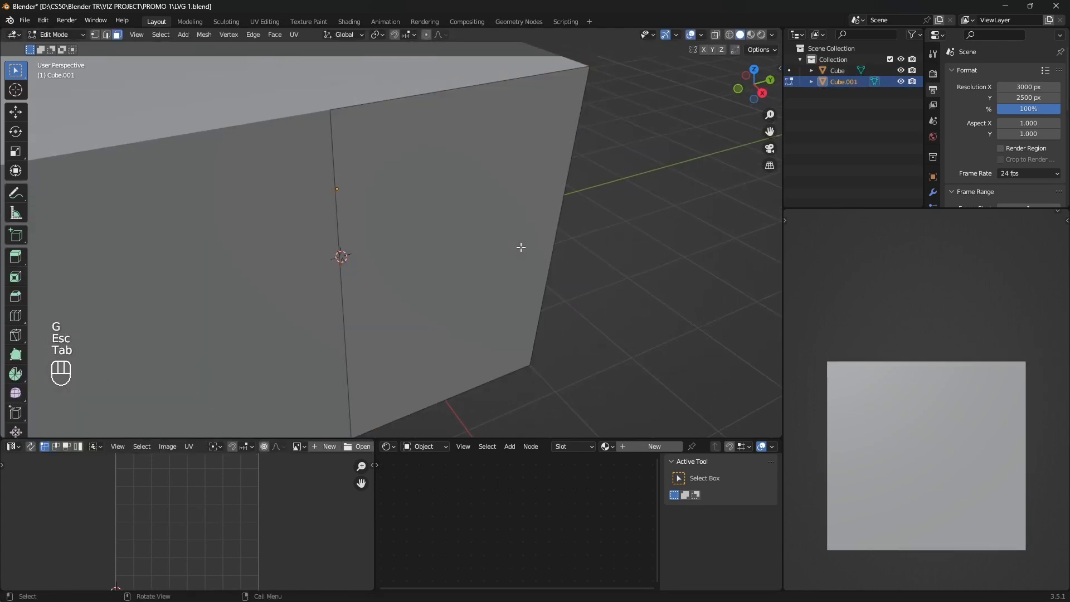
pyautogui.moveTo(521, 247); pyautogui.dragTo(514, 244, button='middle')
pyautogui.click(461, 210)
pyautogui.scroll(1, 466, 229)
pyautogui.keyDown('shift'); pyautogui.moveTo(461, 210); pyautogui.dragTo(471, 229, button='middle'); pyautogui.keyUp('shift')
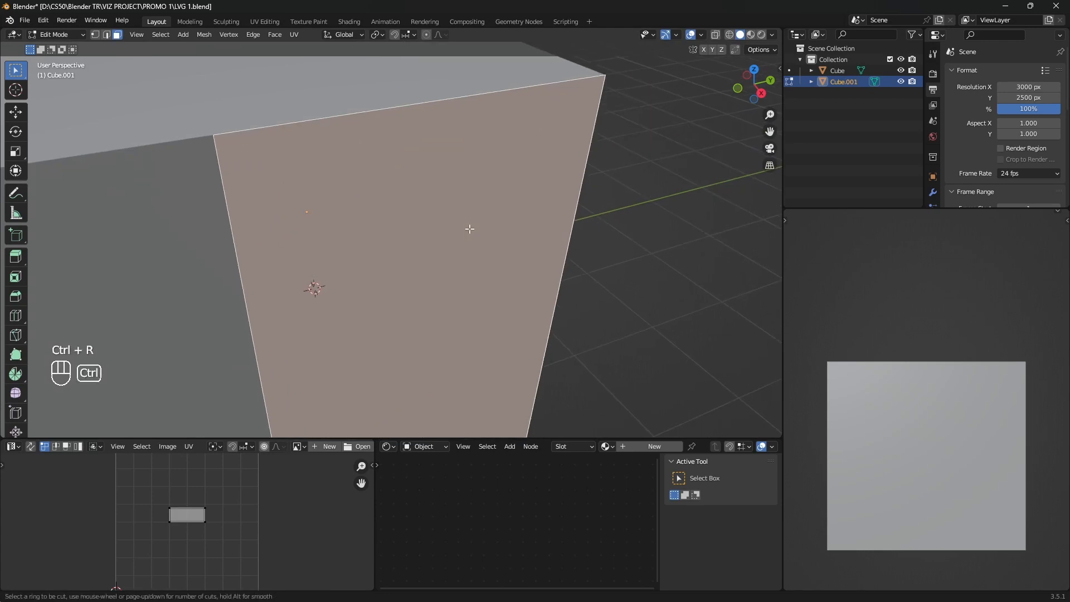
pyautogui.click(413, 106)
pyautogui.press('Escape')
pyautogui.moveTo(440, 184); pyautogui.dragTo(447, 216, button='middle')
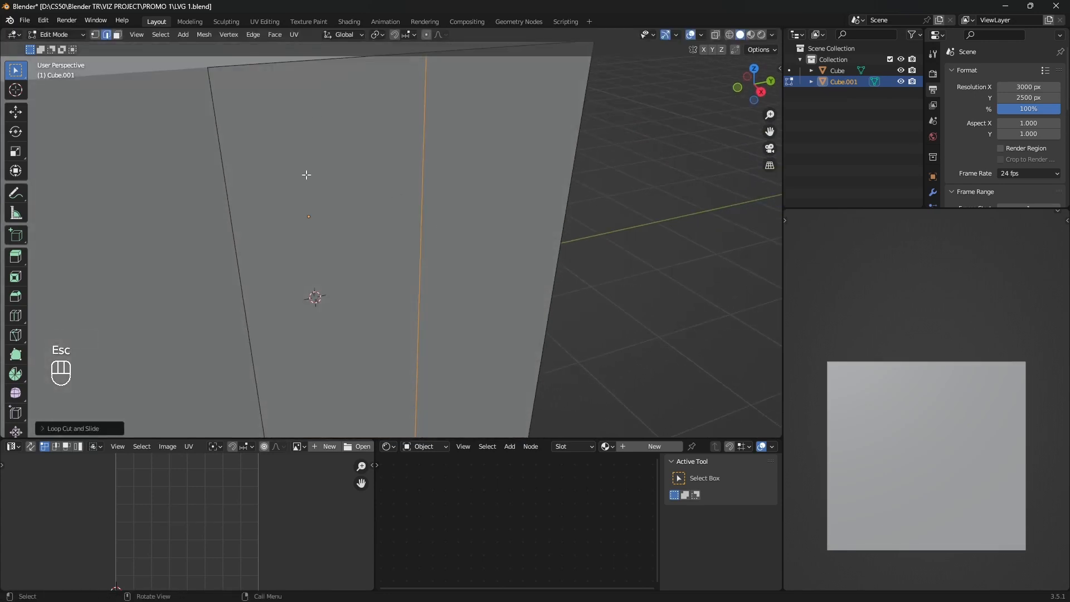
# Step: Inset the panel's two faces individually by 0.03 m
pyautogui.scroll(-1, 306, 175)
pyautogui.click(328, 181)
pyautogui.keyDown('shift'); pyautogui.click(446, 167); pyautogui.keyUp('shift')
pyautogui.moveTo(446, 168); pyautogui.dragTo(507, 220, button='middle')
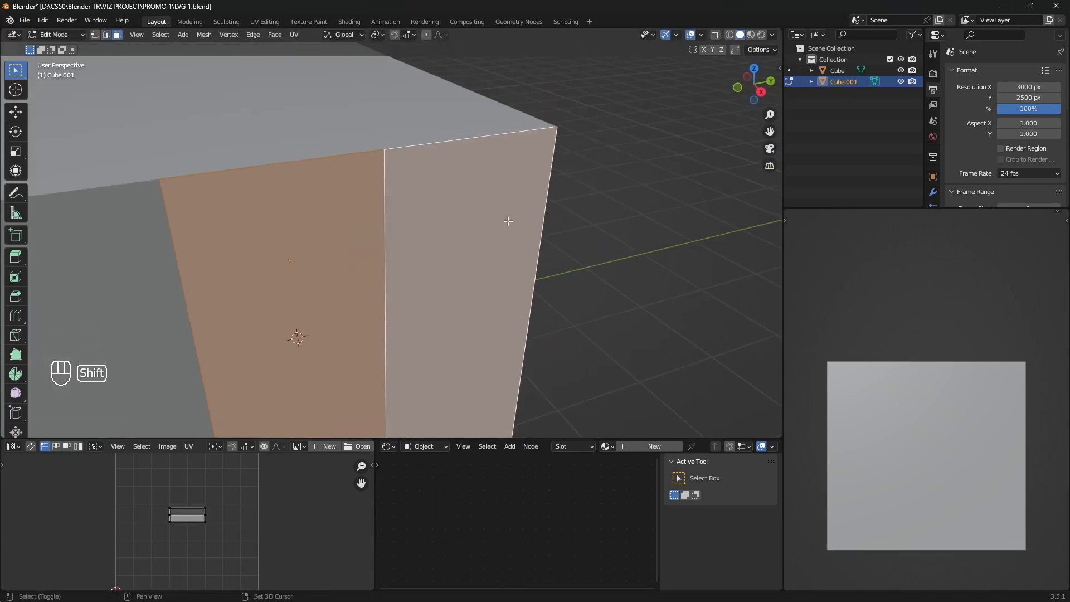
pyautogui.press('i')
pyautogui.press('i')
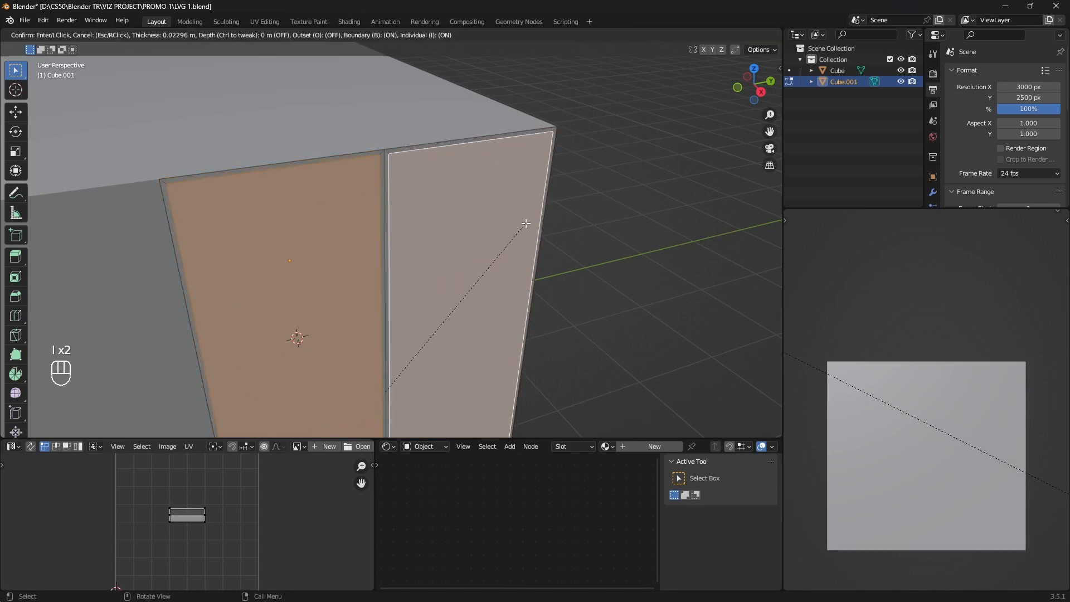
pyautogui.write('.03')
pyautogui.press('KP_Enter')
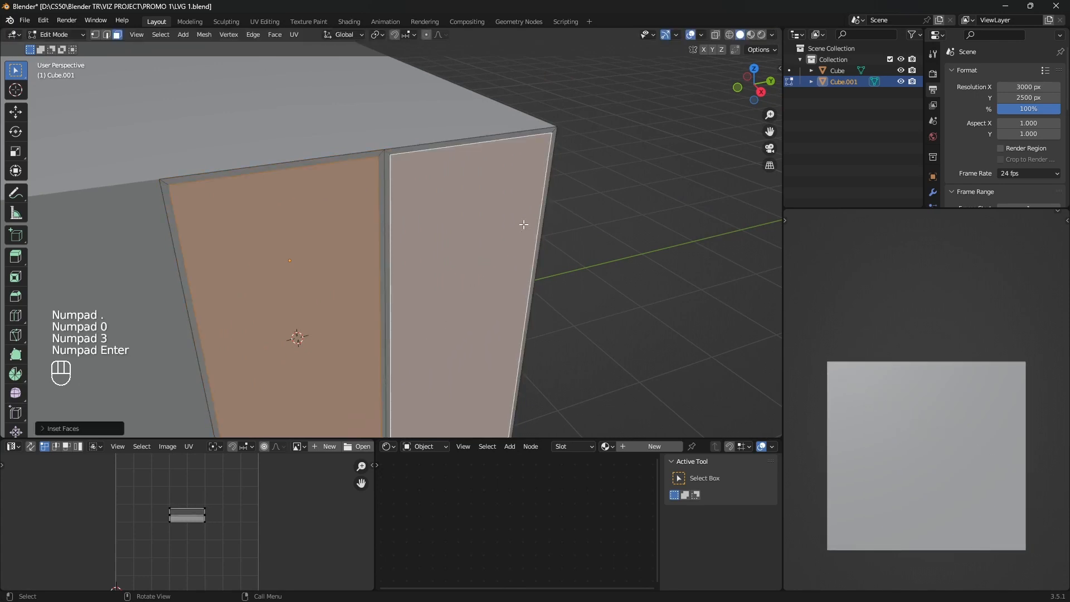
# Step: Separate the two inset pane faces from the window frame into their own object
pyautogui.press('p')
pyautogui.click(523, 224)
pyautogui.press('Tab')
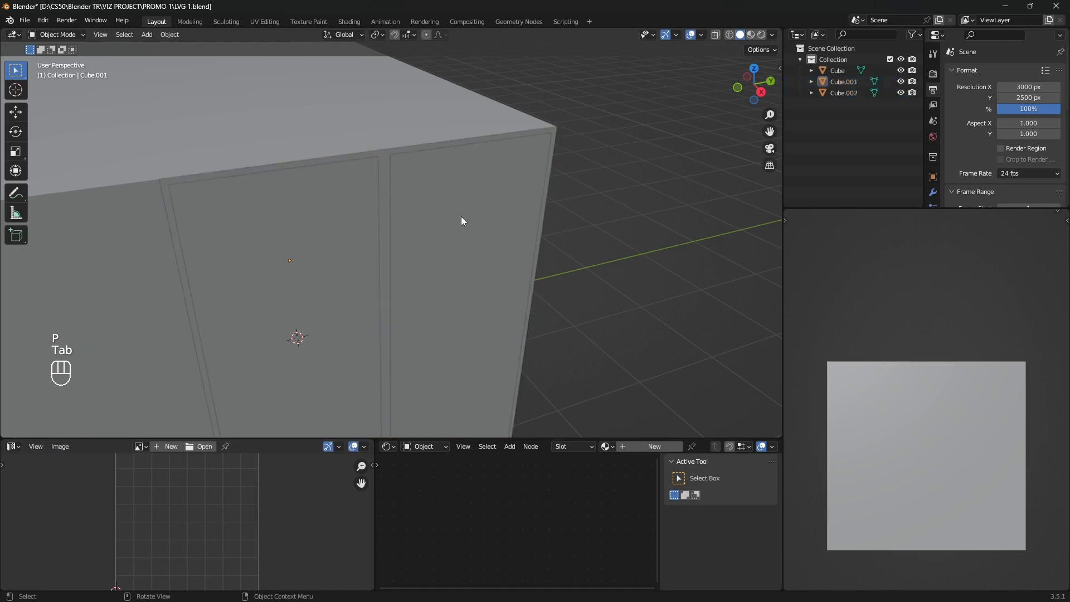
# Step: Extrude all faces of the window frame about 0.03 m inward
pyautogui.press('Tab')
pyautogui.press('a')
pyautogui.moveTo(433, 205); pyautogui.dragTo(465, 199, button='middle')
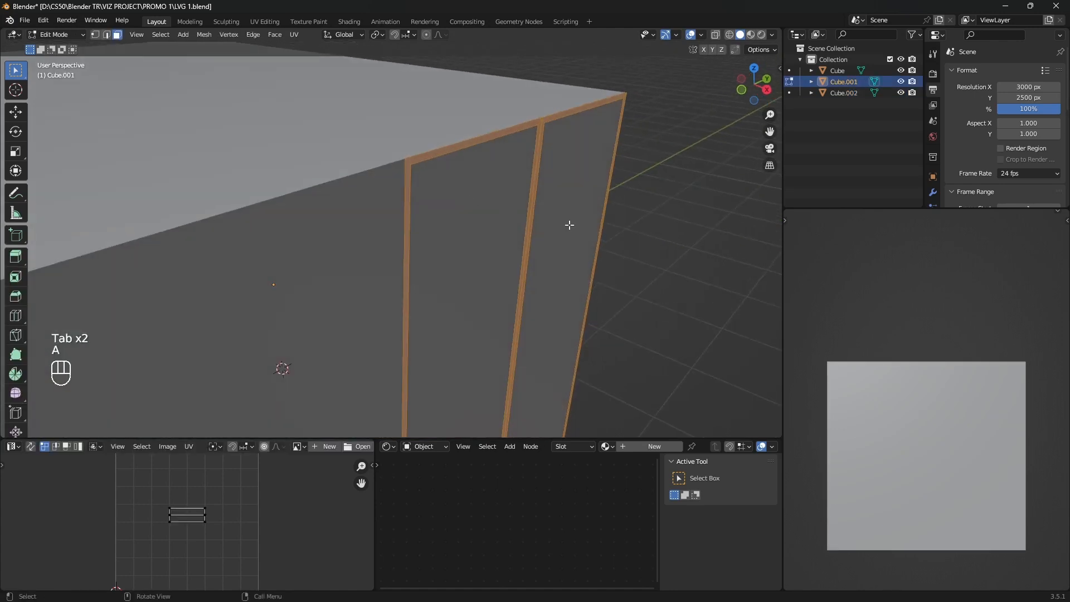
pyautogui.press('e')
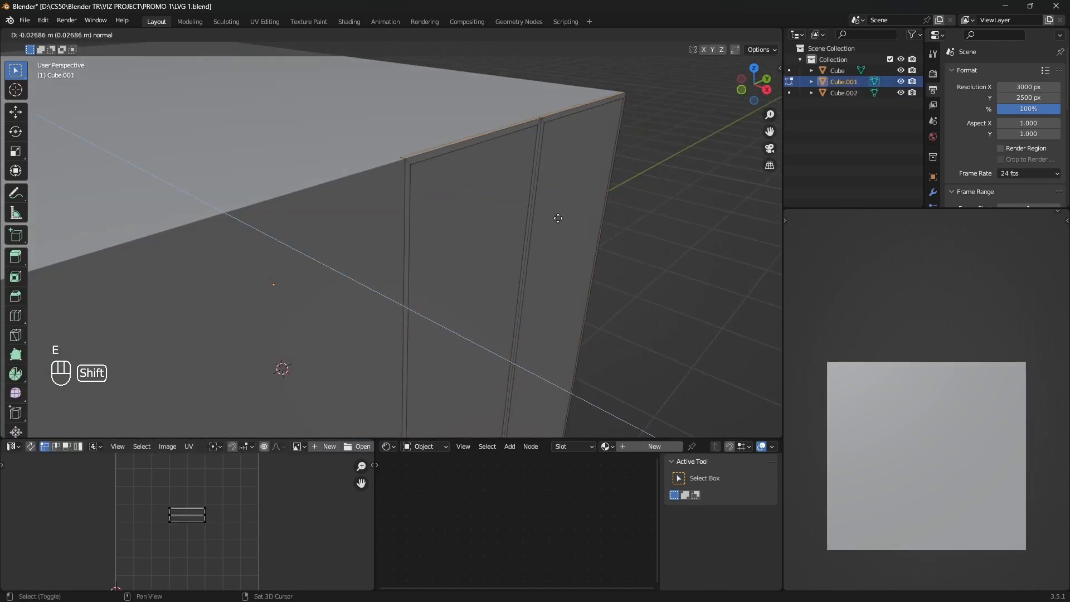
pyautogui.click(558, 218)
# Step: Move the frame's extruded faces about 0.05 m further inward along X
pyautogui.press('KP_7')
pyautogui.hotkey('shift', 'z')
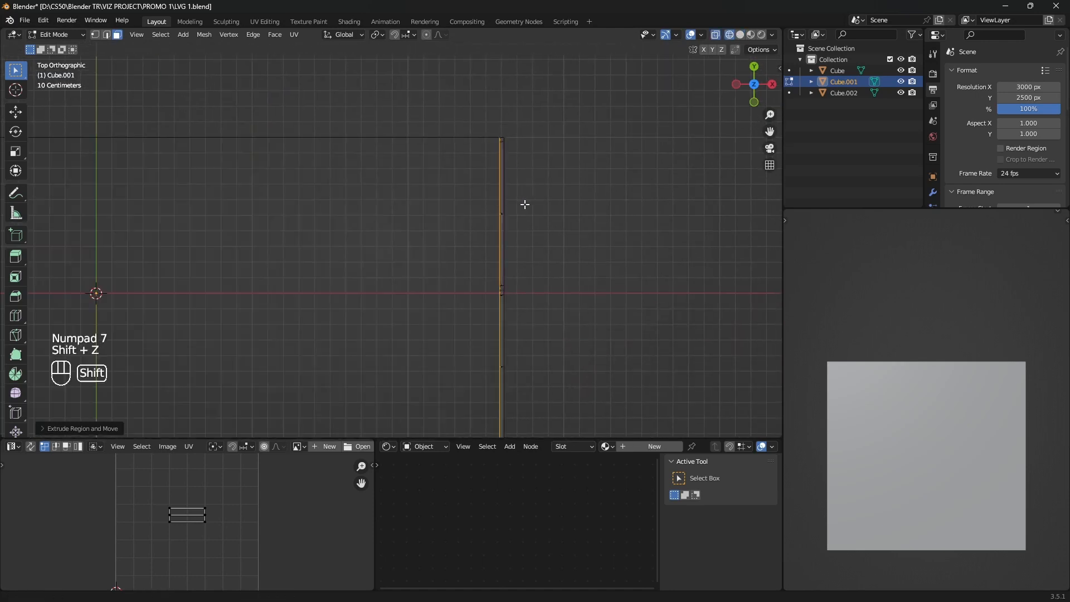
pyautogui.keyDown('shift'); pyautogui.moveTo(524, 204); pyautogui.dragTo(476, 198, button='middle'); pyautogui.keyUp('shift')
pyautogui.scroll(3, 529, 203)
pyautogui.press('g')
pyautogui.press('y')
pyautogui.press('x')
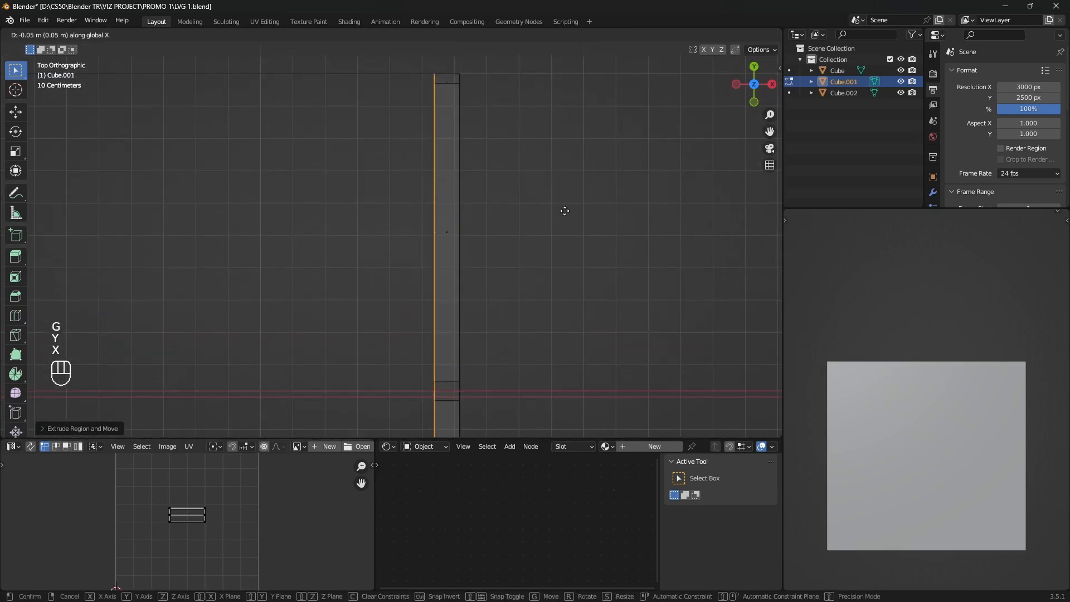
pyautogui.click(568, 212)
pyautogui.moveTo(537, 225); pyautogui.dragTo(461, 260, button='middle')
pyautogui.press('Tab')
pyautogui.hotkey('shift', 'z')
# Step: Isolate the window frame and the panes in local view
pyautogui.moveTo(559, 240); pyautogui.dragTo(571, 221, button='middle')
pyautogui.click(574, 221)
pyautogui.click(353, 100)
pyautogui.keyDown('shift'); pyautogui.click(346, 85); pyautogui.keyUp('shift')
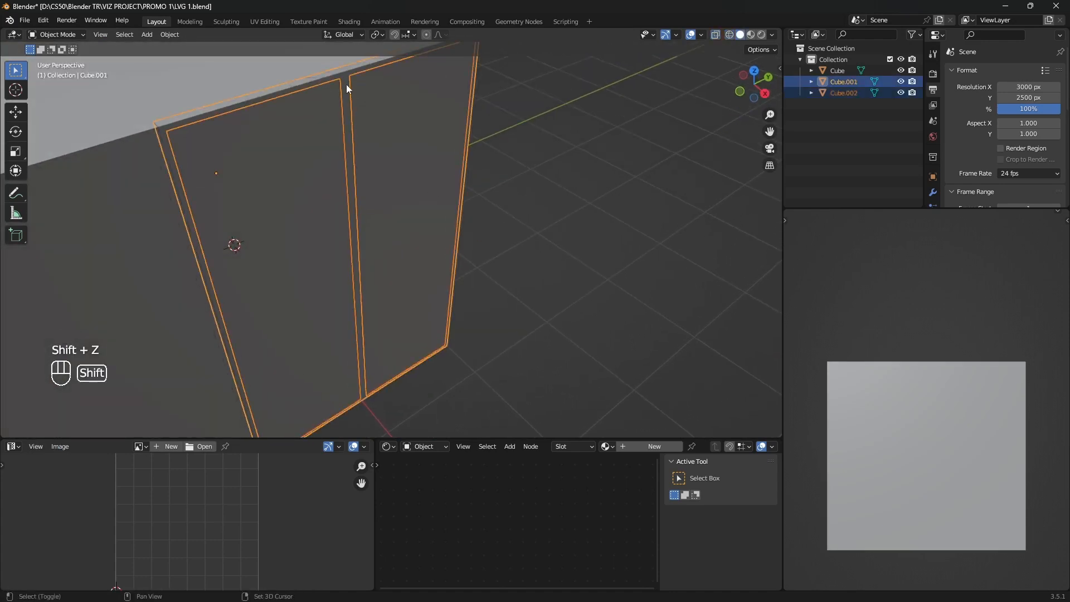
pyautogui.press('KP_Divide')
pyautogui.moveTo(347, 84); pyautogui.dragTo(466, 186, button='middle')
pyautogui.scroll(3, 393, 145)
# Step: Move the panes slightly inward along X into the frame's depth and apply their object transform
pyautogui.click(444, 170)
pyautogui.press('g')
pyautogui.press('y')
pyautogui.press('x')
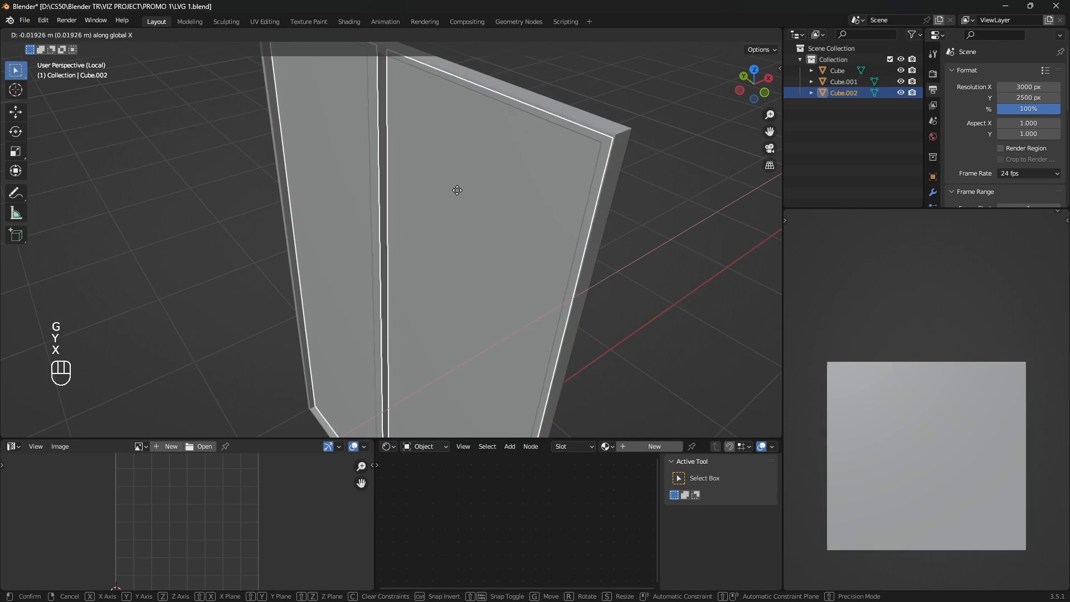
pyautogui.click(462, 215)
pyautogui.hotkey('ctrl', 'a')
pyautogui.click(461, 215)
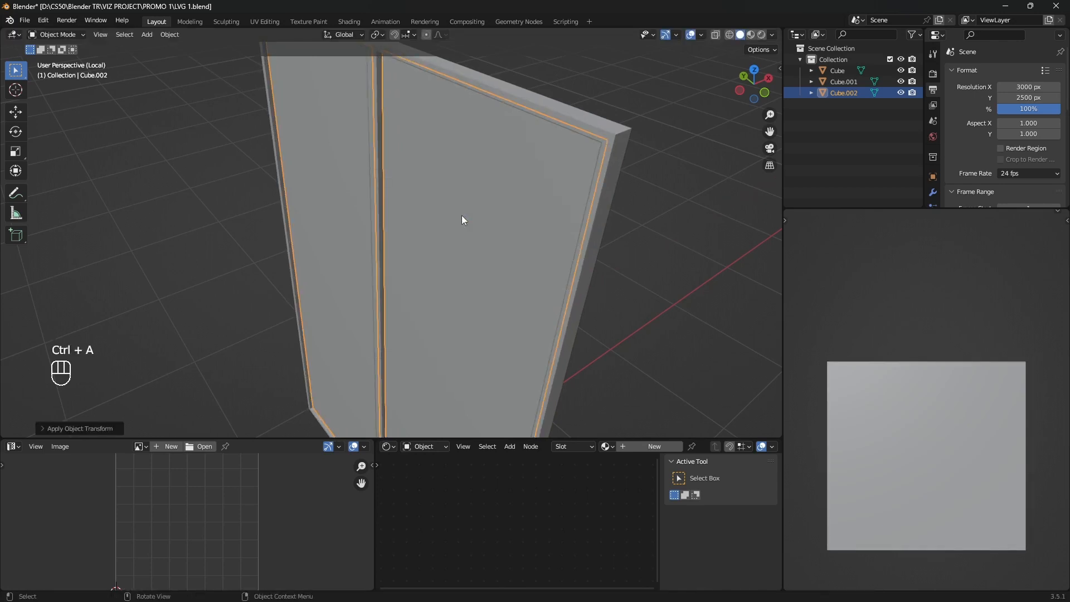
# Step: Extrude all pane faces slightly for thickness and apply the object transform to the frame and panes
pyautogui.press('Tab')
pyautogui.press('a')
pyautogui.scroll(3, 471, 186)
pyautogui.keyDown('shift'); pyautogui.moveTo(471, 186); pyautogui.dragTo(489, 262, button='middle'); pyautogui.keyUp('shift')
pyautogui.press('e')
pyautogui.click(496, 212)
pyautogui.scroll(-5, 496, 213)
pyautogui.press('Tab')
pyautogui.hotkey('ctrl', 'a')
pyautogui.click(490, 262)
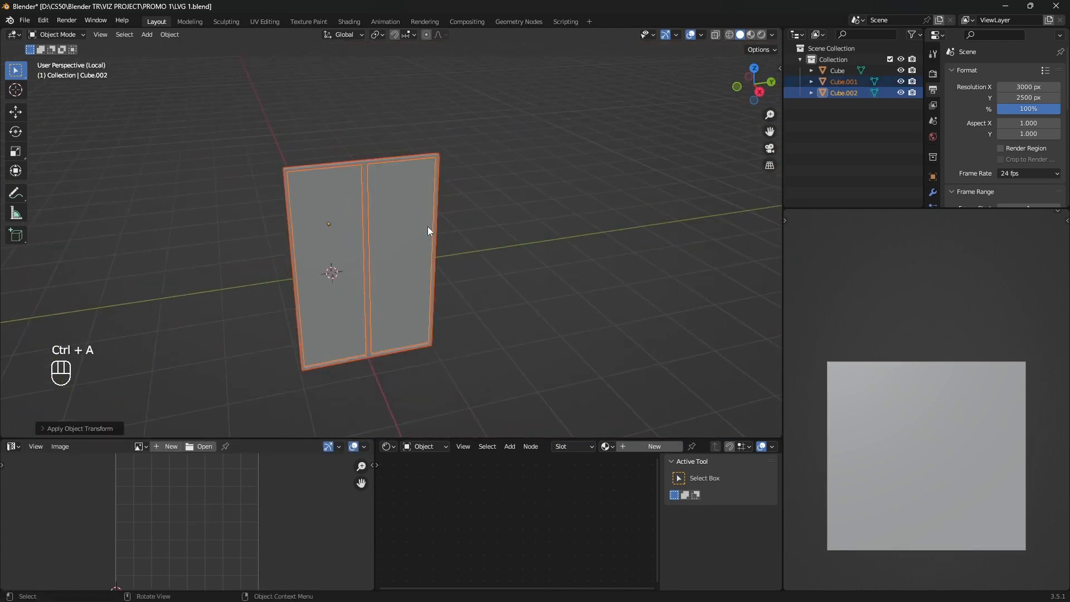
# Step: Leave local view and add a camera at the world origin
pyautogui.press('KP_Divide')
pyautogui.click(753, 70)
pyautogui.scroll(-3, 514, 143)
pyautogui.keyDown('shift'); pyautogui.moveTo(401, 291); pyautogui.dragTo(488, 205, button='middle'); pyautogui.keyUp('shift')
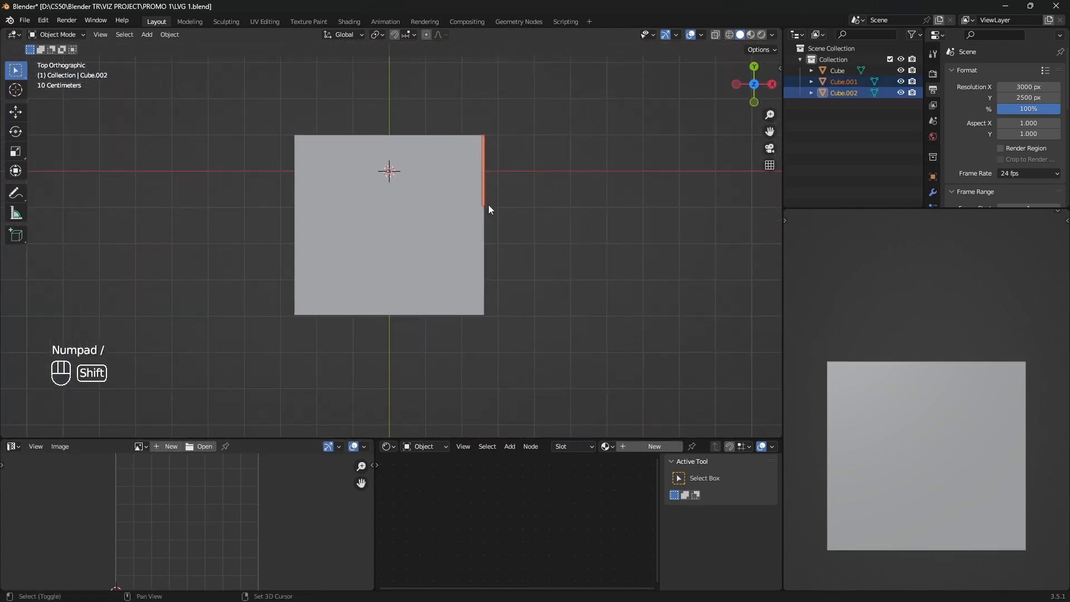
pyautogui.click(510, 202)
pyautogui.hotkey('shift', 'z')
pyautogui.scroll(3, 413, 257)
pyautogui.keyDown('shift'); pyautogui.moveTo(401, 257); pyautogui.dragTo(400, 245, button='middle'); pyautogui.keyUp('shift')
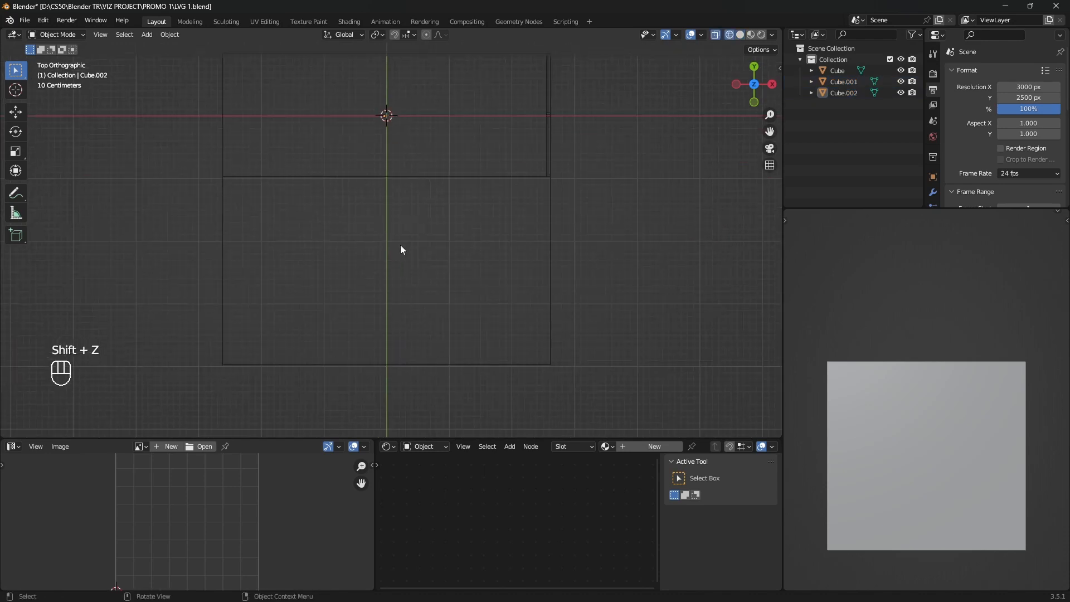
pyautogui.hotkey('shift', 'a')
pyautogui.moveTo(401, 244)
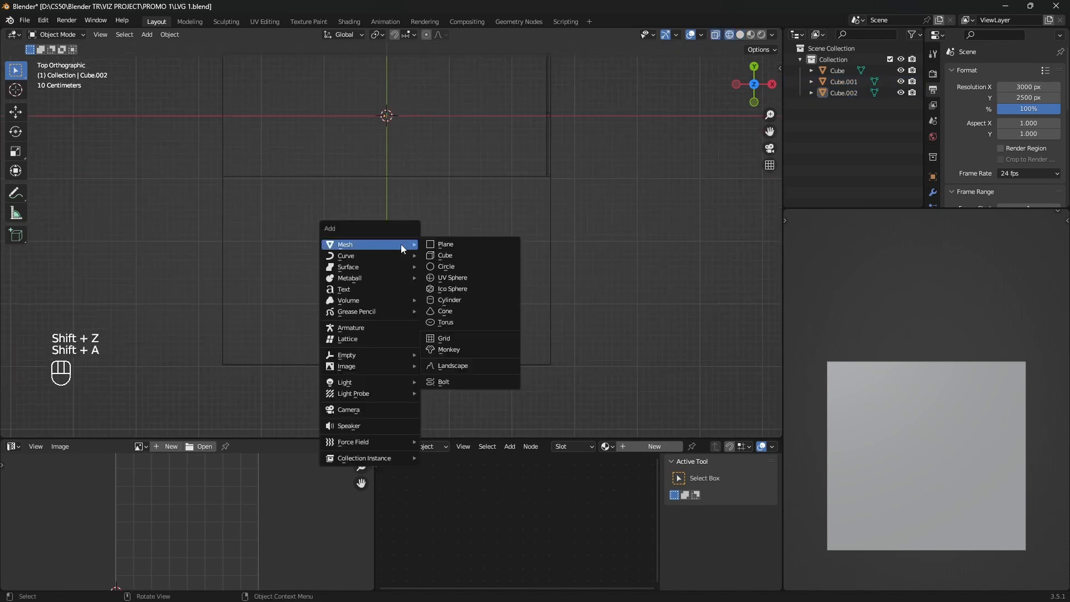
pyautogui.click(374, 410)
# Step: Rotate the camera by -90° in the right orthographic view so it faces along positive Y
pyautogui.moveTo(454, 369); pyautogui.dragTo(423, 329, button='middle')
pyautogui.click(769, 93)
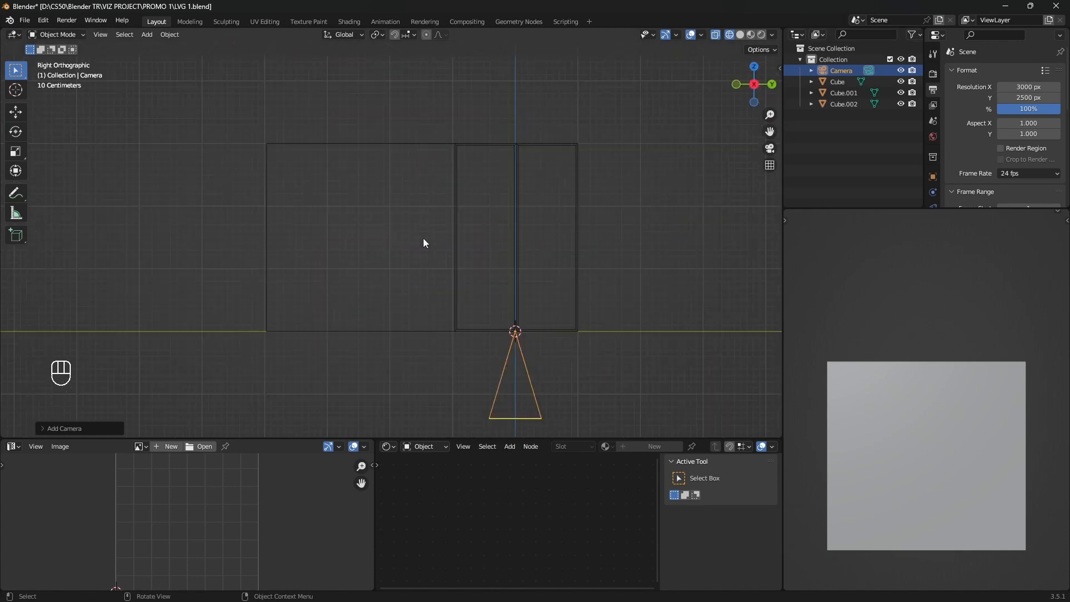
pyautogui.scroll(-2, 423, 239)
pyautogui.keyDown('shift'); pyautogui.moveTo(501, 342); pyautogui.dragTo(476, 313, button='middle'); pyautogui.keyUp('shift')
pyautogui.press('r')
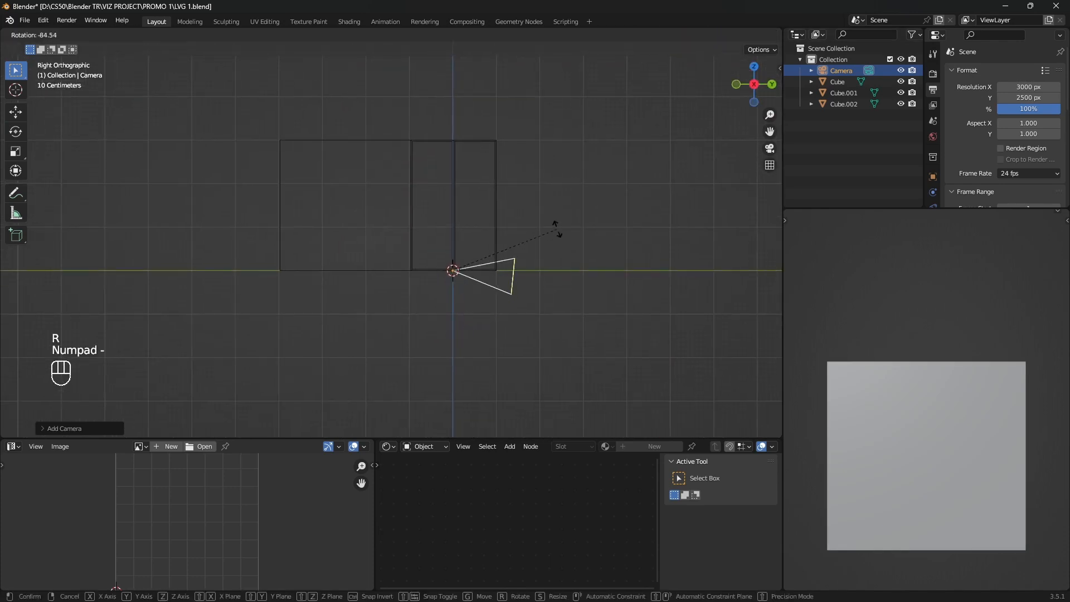
pyautogui.press('KP_9')
pyautogui.press('KP_0')
pyautogui.press('KP_Enter')
# Step: Move the camera about 3.9 m toward negative Y and 1 m up, and look through it in the preview viewport
pyautogui.press('g')
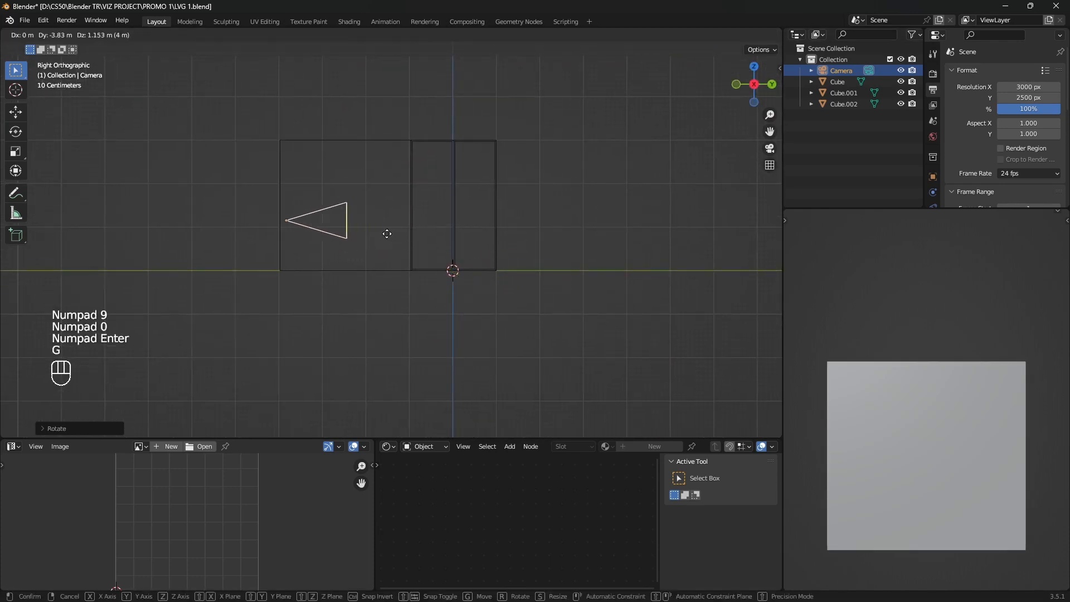
pyautogui.click(383, 240)
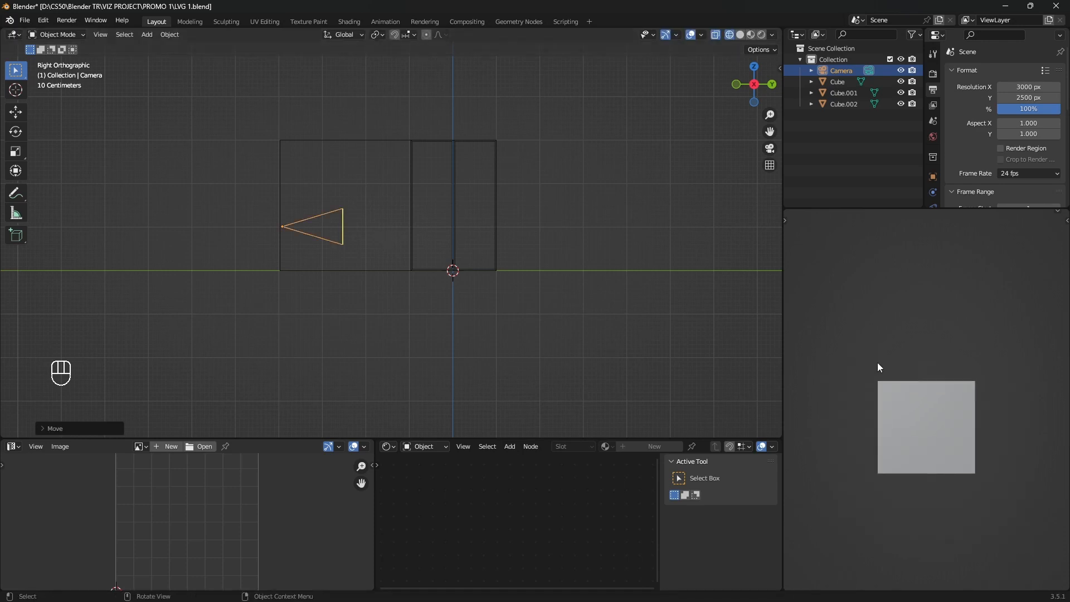
pyautogui.press('KP_0')
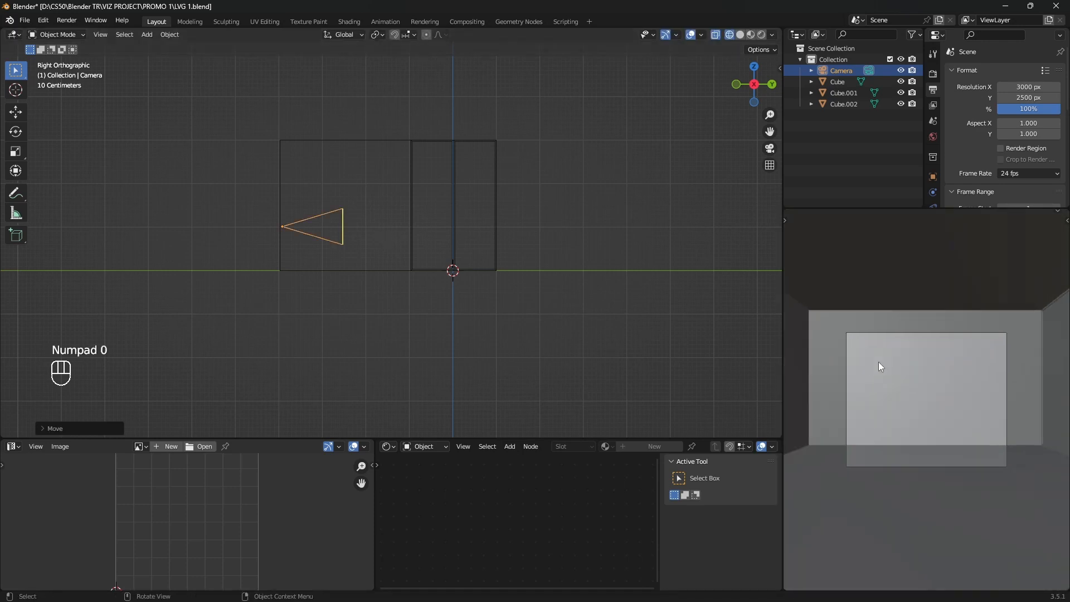
pyautogui.scroll(-3, 933, 167)
# Step: Set the camera's passepartout to 1.000 in its viewport display settings
pyautogui.click(933, 175)
pyautogui.scroll(-5, 974, 147)
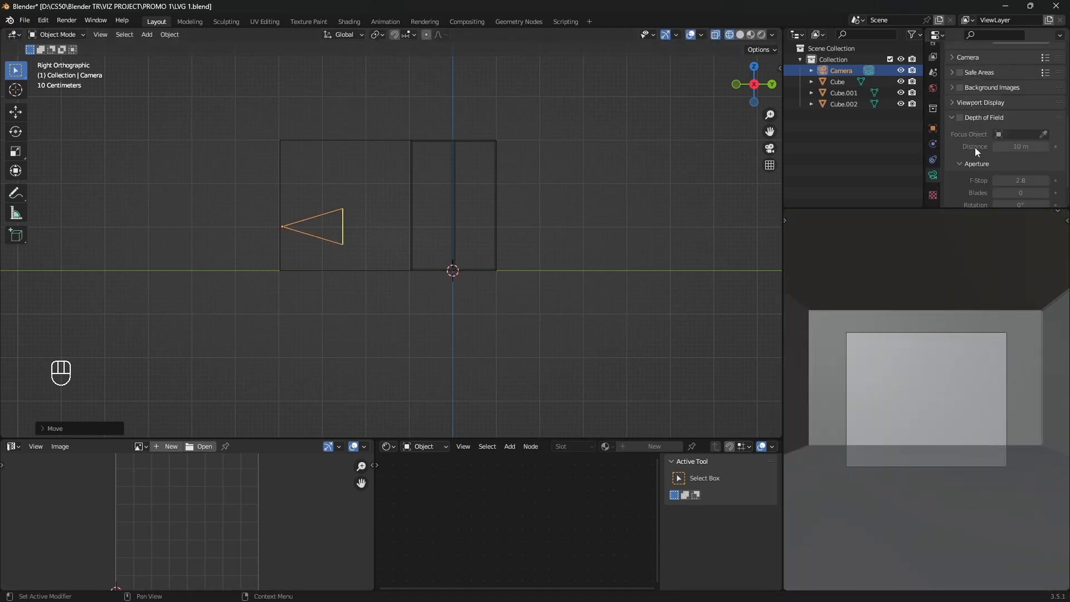
pyautogui.click(960, 106)
pyautogui.moveTo(1025, 184); pyautogui.dragTo(1050, 184)
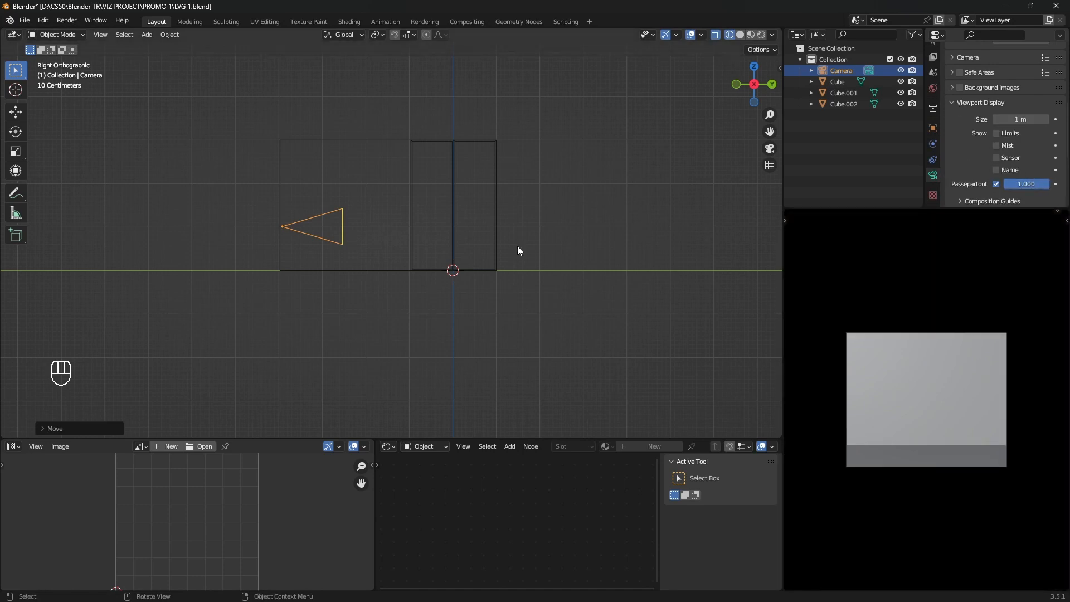
# Step: Set the camera's vertical lens shift (Shift Y) to -0.063
pyautogui.scroll(3, 517, 251)
pyautogui.keyDown('shift'); pyautogui.moveTo(370, 249); pyautogui.dragTo(434, 264, button='middle'); pyautogui.keyUp('shift')
pyautogui.scroll(3, 967, 95)
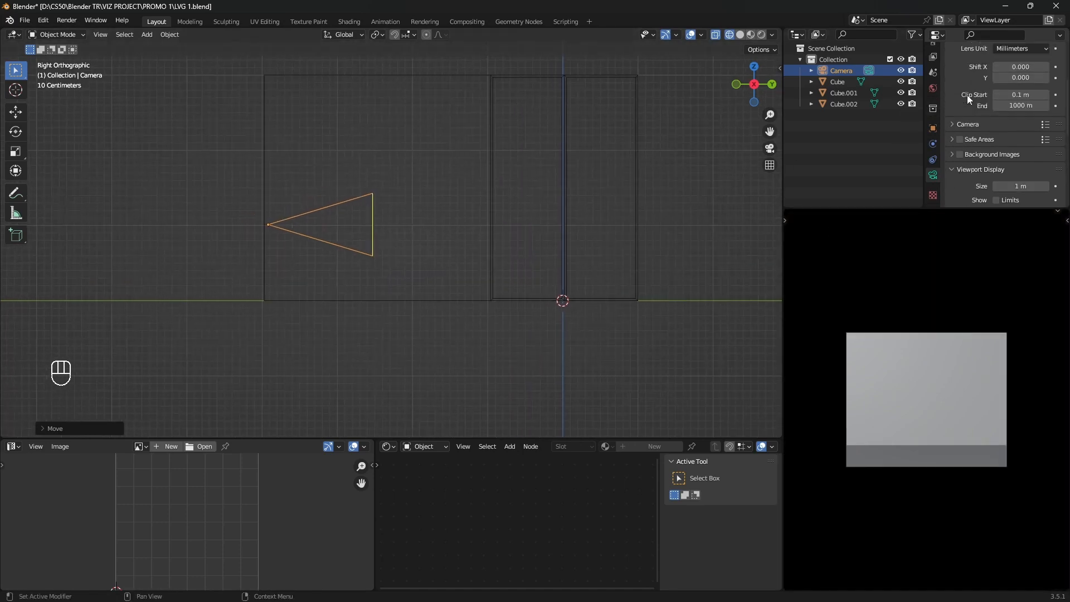
pyautogui.keyDown('shift'); pyautogui.moveTo(1020, 78); pyautogui.dragTo(1008, 78); pyautogui.keyUp('shift')
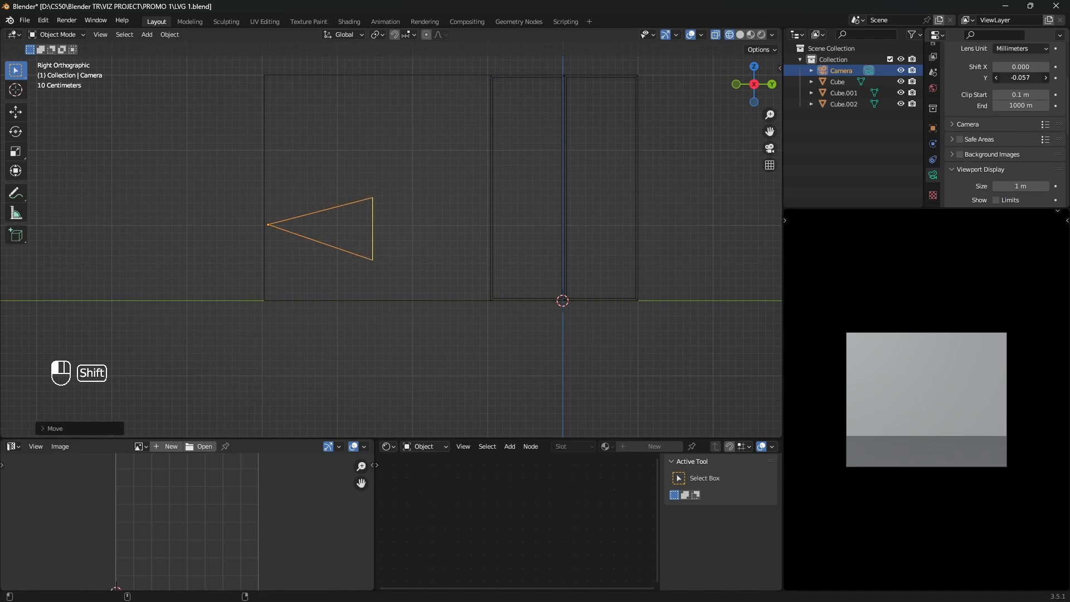
pyautogui.scroll(3, 910, 300)
pyautogui.keyDown('shift'); pyautogui.moveTo(910, 382); pyautogui.dragTo(920, 379, button='middle'); pyautogui.keyUp('shift')
pyautogui.click(421, 337)
pyautogui.moveTo(420, 336); pyautogui.dragTo(501, 375, button='middle')
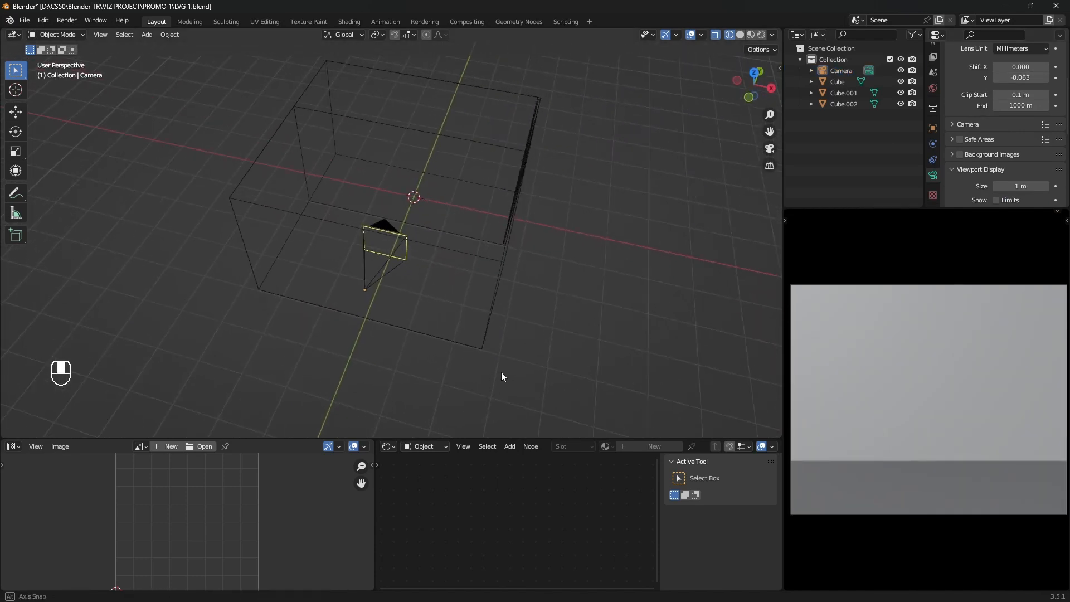
pyautogui.scroll(2, 988, 77)
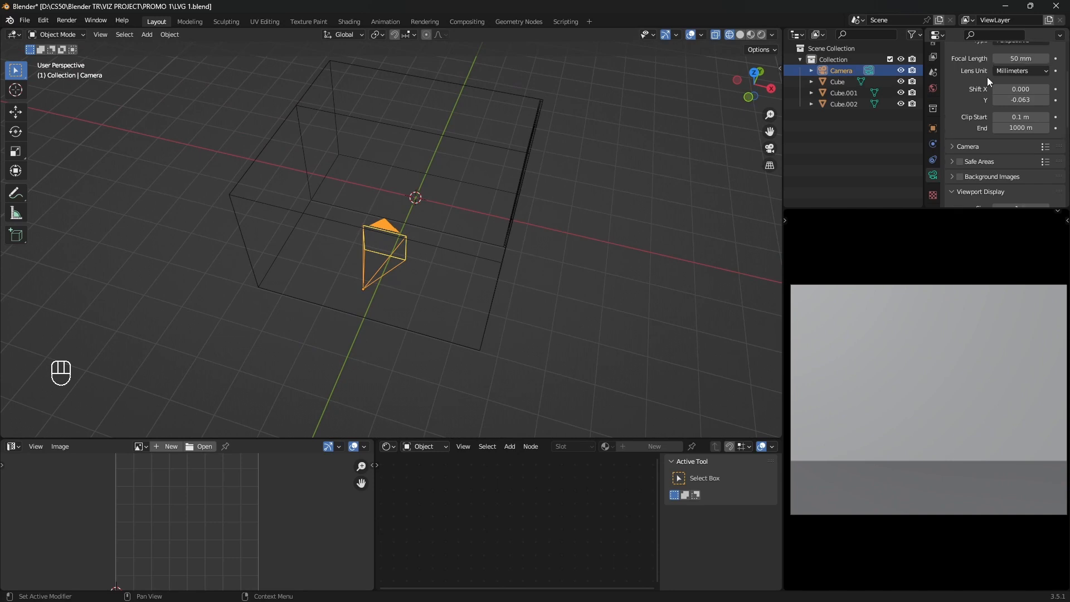
pyautogui.scroll(-1, 568, 298)
# Step: Move the camera into a new collection named CAMERA
pyautogui.click(568, 297)
pyautogui.moveTo(567, 298); pyautogui.dragTo(768, 98, button='middle')
pyautogui.moveTo(534, 301); pyautogui.dragTo(473, 229, button='middle')
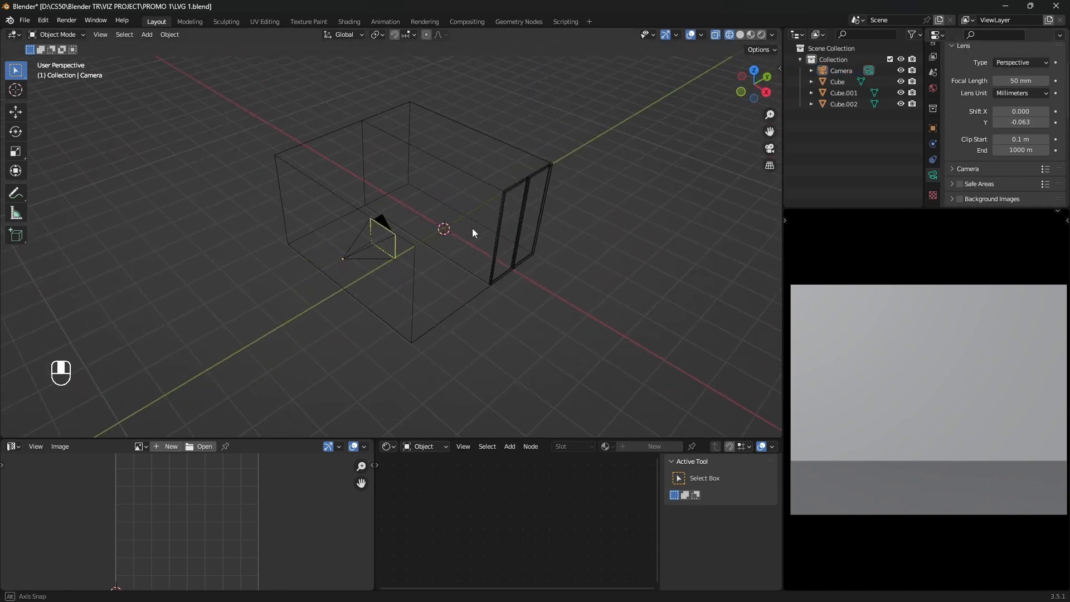
pyautogui.press('m')
pyautogui.click(450, 320)
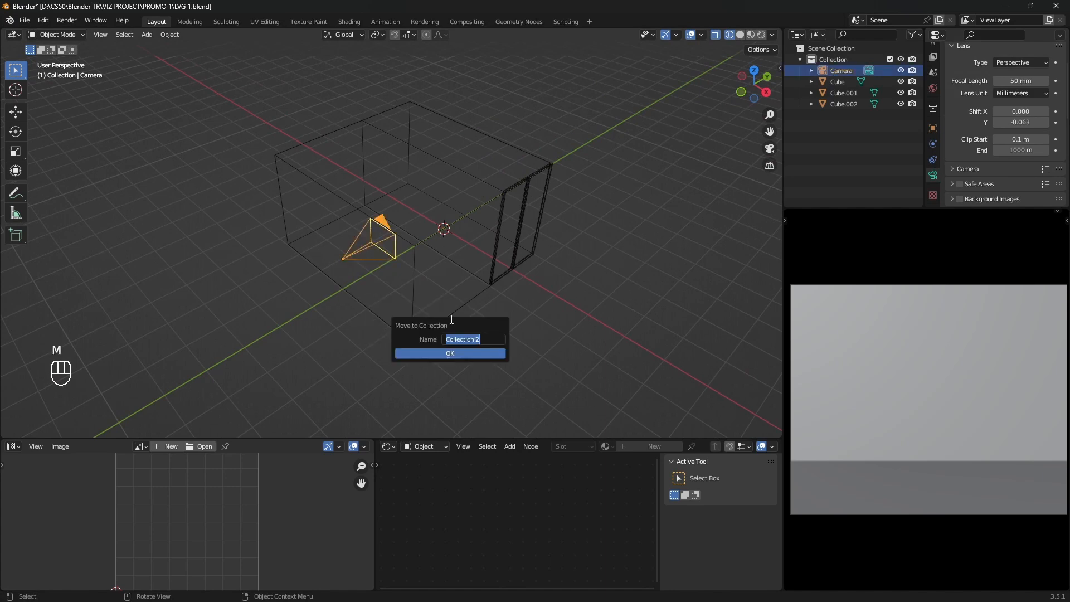
pyautogui.write('CAMERA')
pyautogui.click(450, 353)
# Step: Add a spot light at the world origin
pyautogui.click(753, 72)
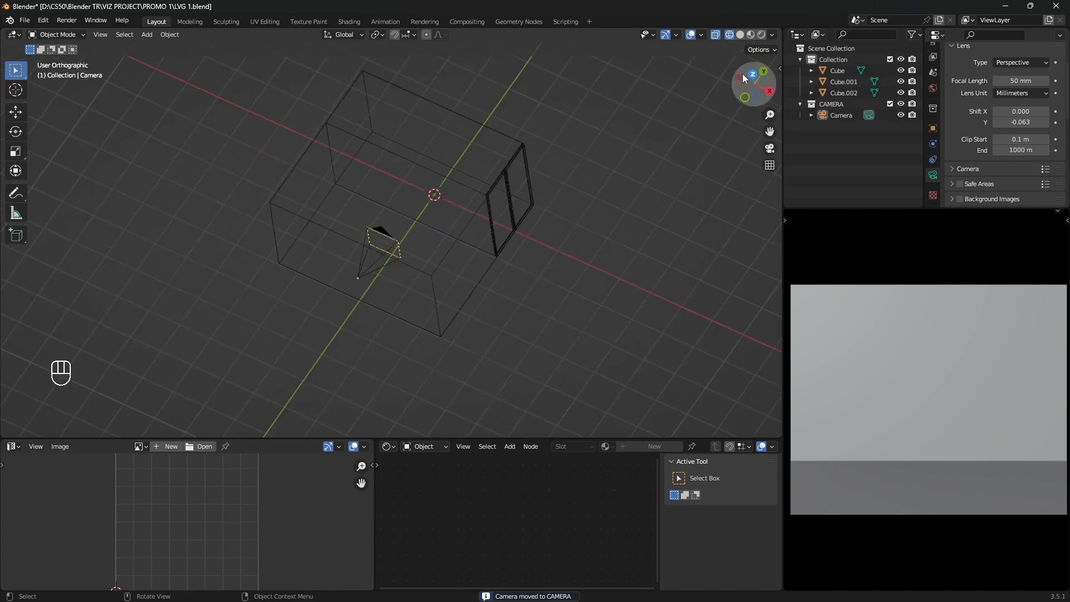
pyautogui.hotkey('shift', 'a')
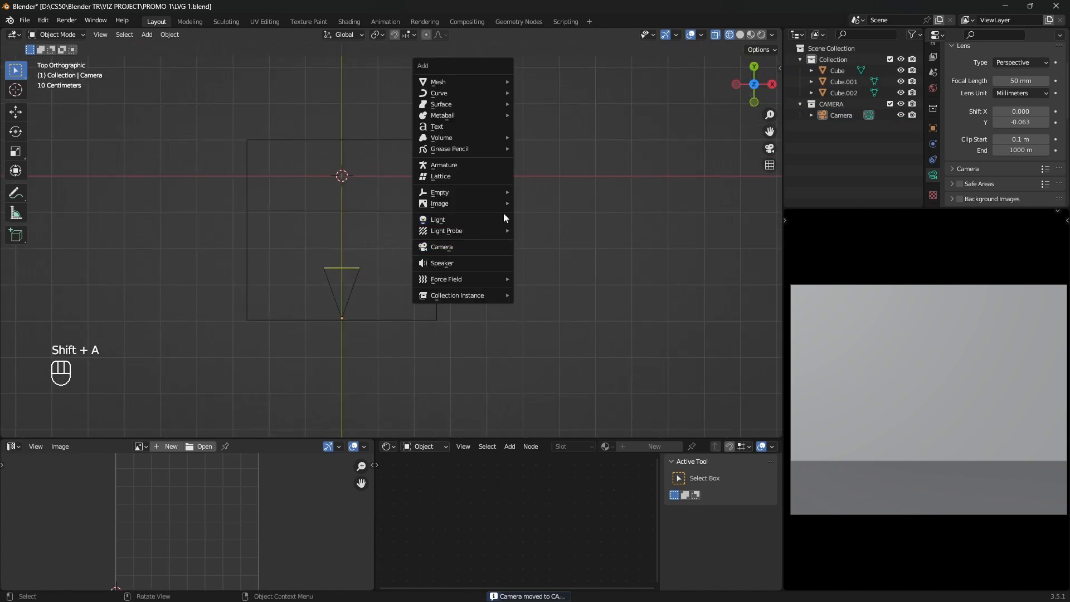
pyautogui.moveTo(502, 219)
pyautogui.click(546, 242)
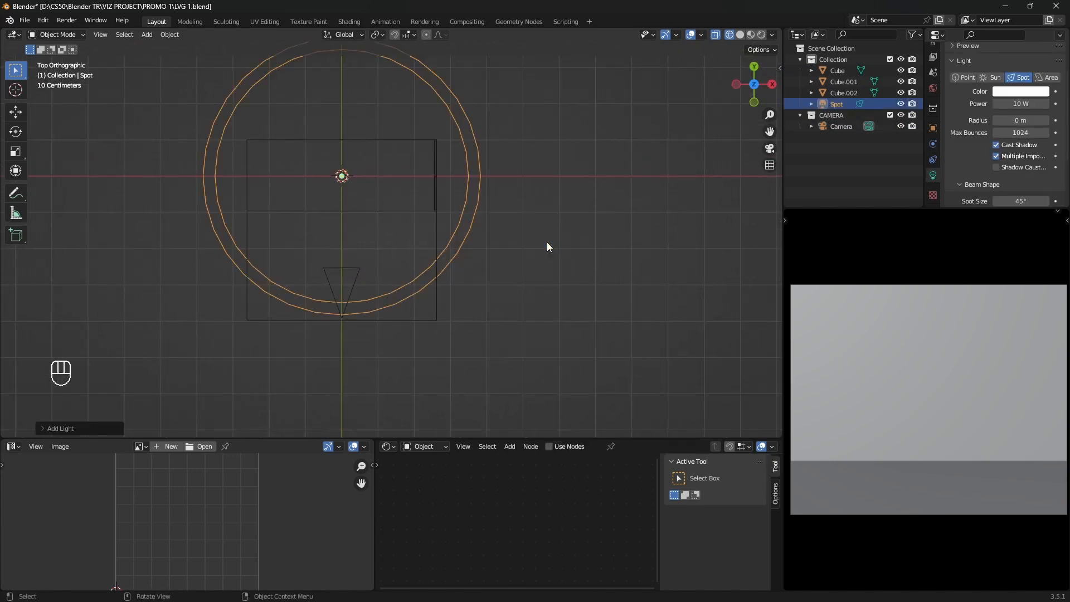
# Step: In the front orthographic view, move the spot light above and outside the window wall and rotate it to aim down into the room
pyautogui.click(754, 103)
pyautogui.press('g')
pyautogui.click(597, 105)
pyautogui.press('r')
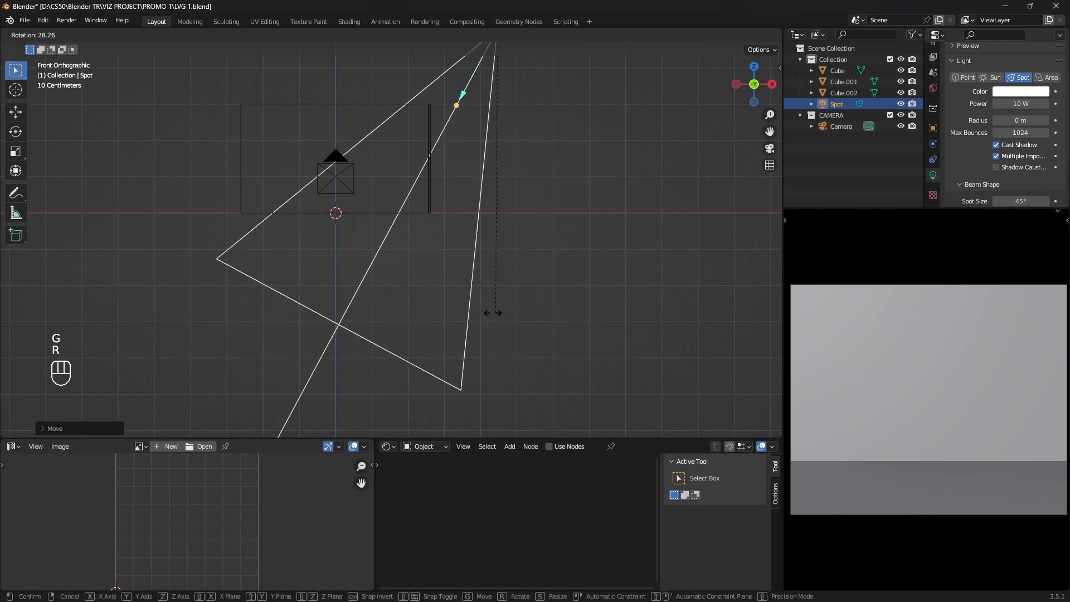
pyautogui.click(764, 353)
# Step: Show the camera preview in rendered shading and set the spot light's power to 1000 W
pyautogui.press('z')
pyautogui.click(948, 212)
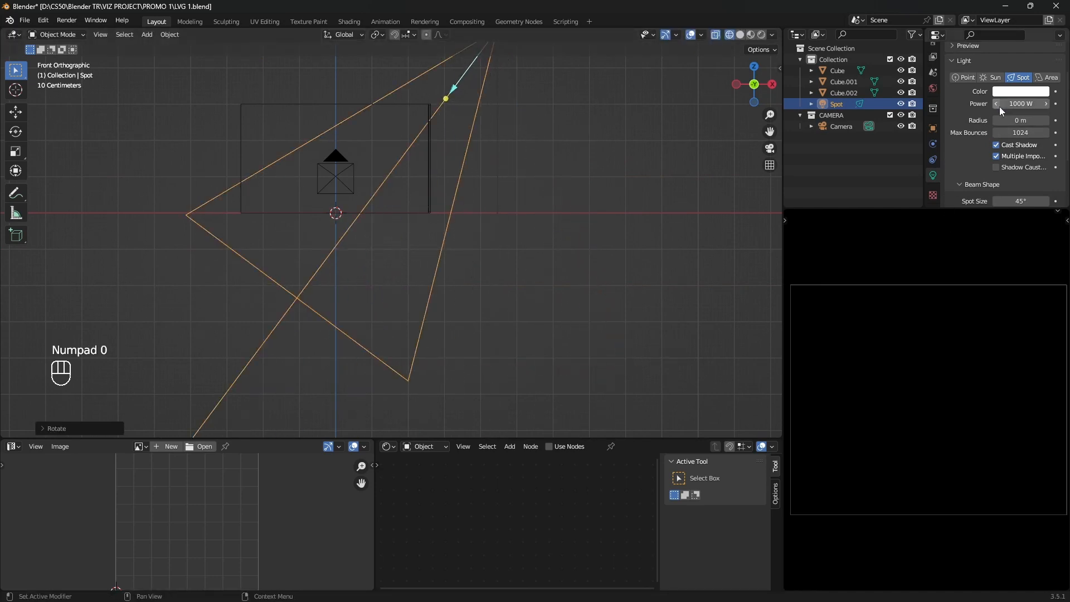
# Step: Display the model as solid and give the window panes a new material named GLASS
pyautogui.hotkey('shift', 'z')
pyautogui.moveTo(563, 156); pyautogui.dragTo(442, 219, button='middle')
pyautogui.scroll(4, 441, 219)
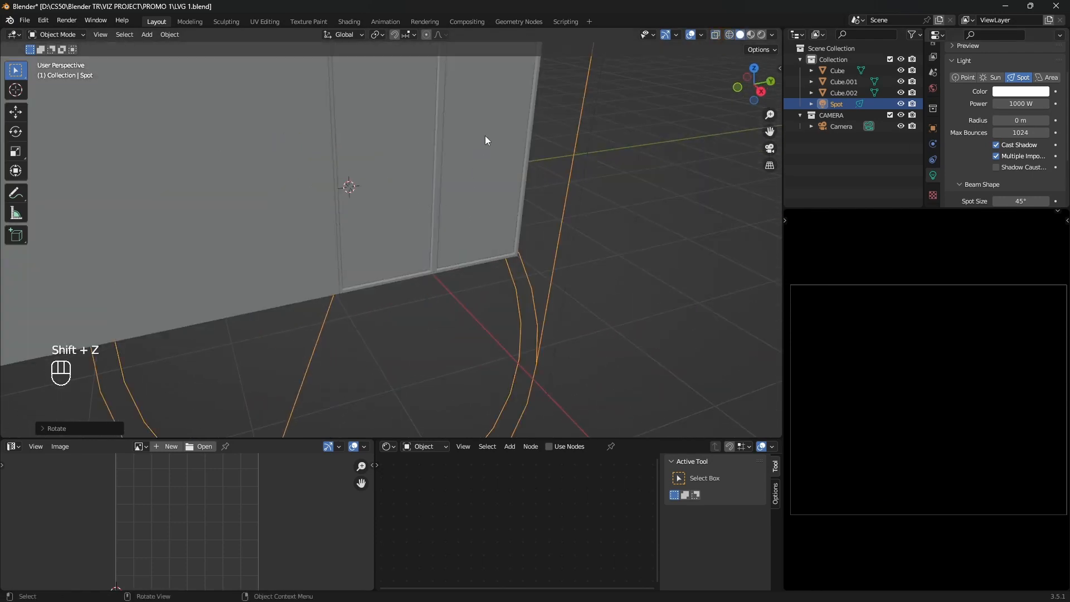
pyautogui.click(485, 140)
pyautogui.keyDown('shift'); pyautogui.moveTo(485, 139); pyautogui.dragTo(480, 186, button='middle'); pyautogui.keyUp('shift')
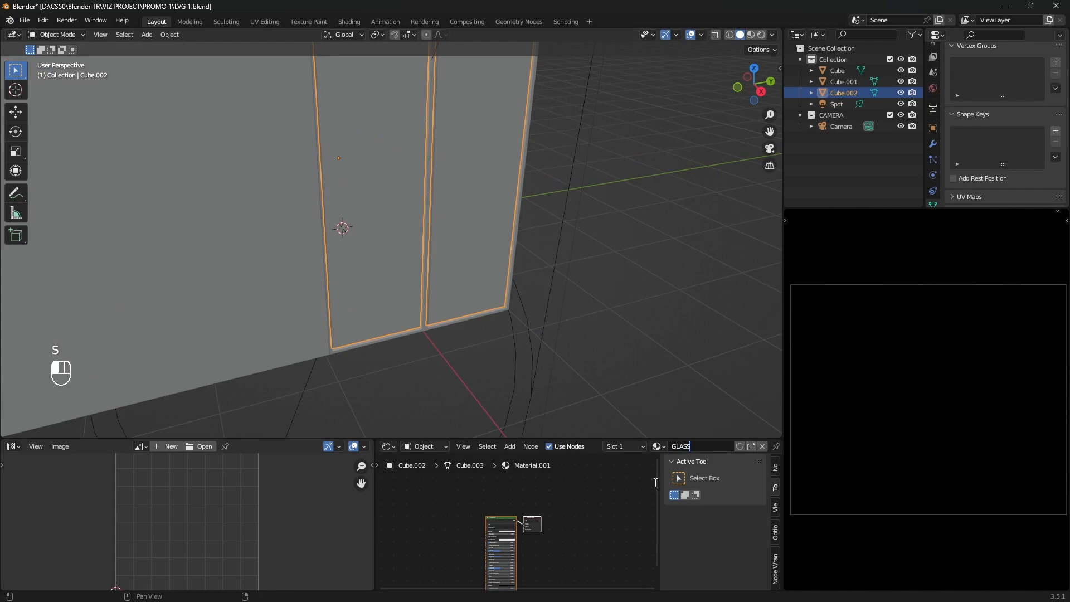
# Step: Set the GLASS material's transmission to 1.000 and its roughness to 0.000
pyautogui.scroll(5, 524, 549)
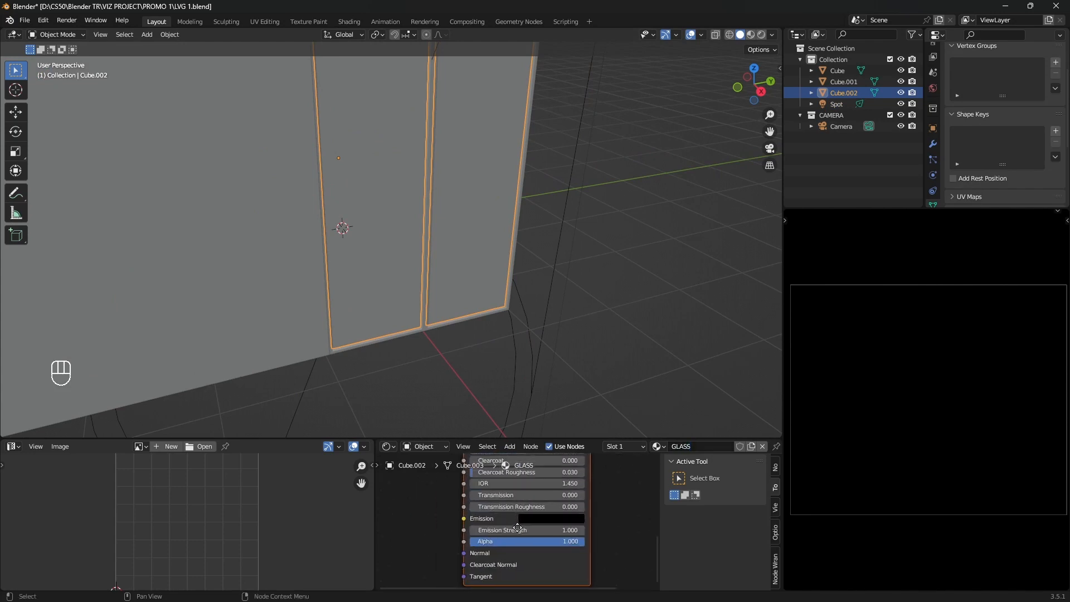
pyautogui.moveTo(478, 504); pyautogui.dragTo(573, 520)
pyautogui.scroll(-3, 575, 524)
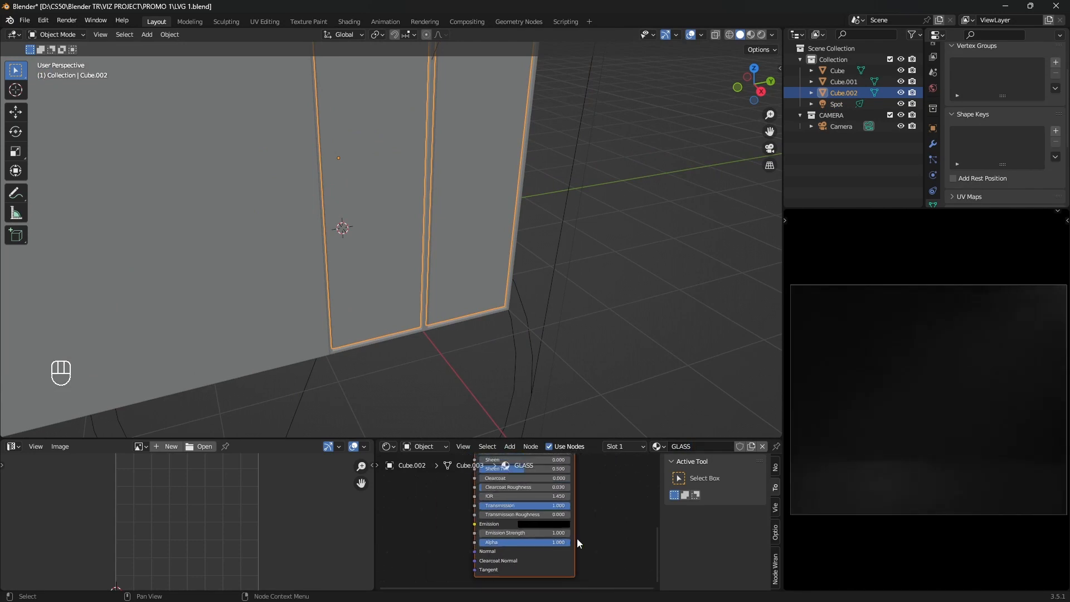
pyautogui.scroll(3, 590, 542)
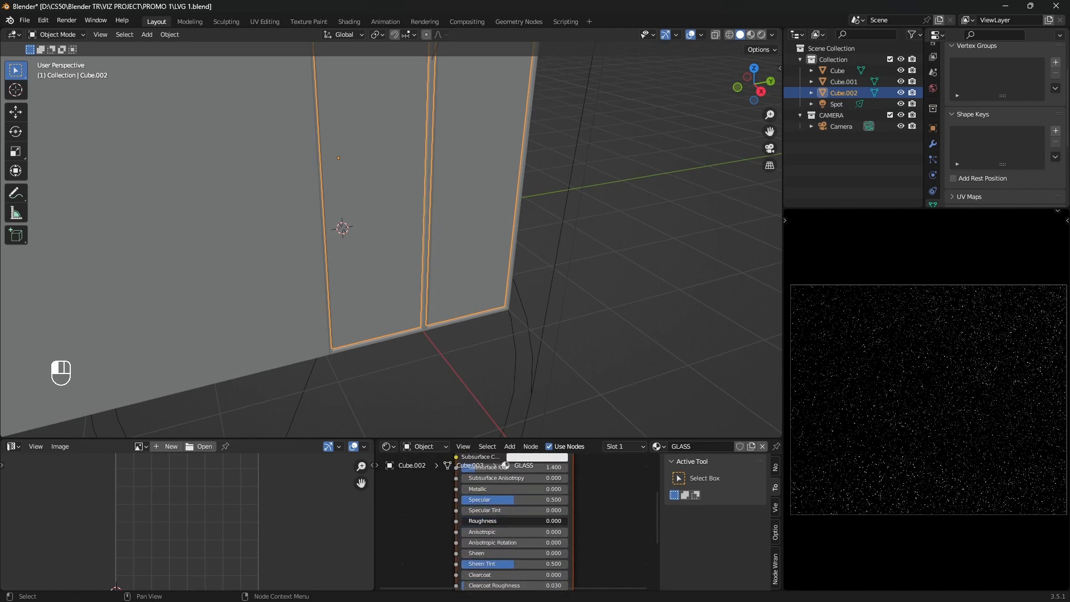
# Step: In the front view, move the spot light about 3 m toward positive X and 3 m up, away from the room
pyautogui.scroll(-6, 471, 359)
pyautogui.click(738, 89)
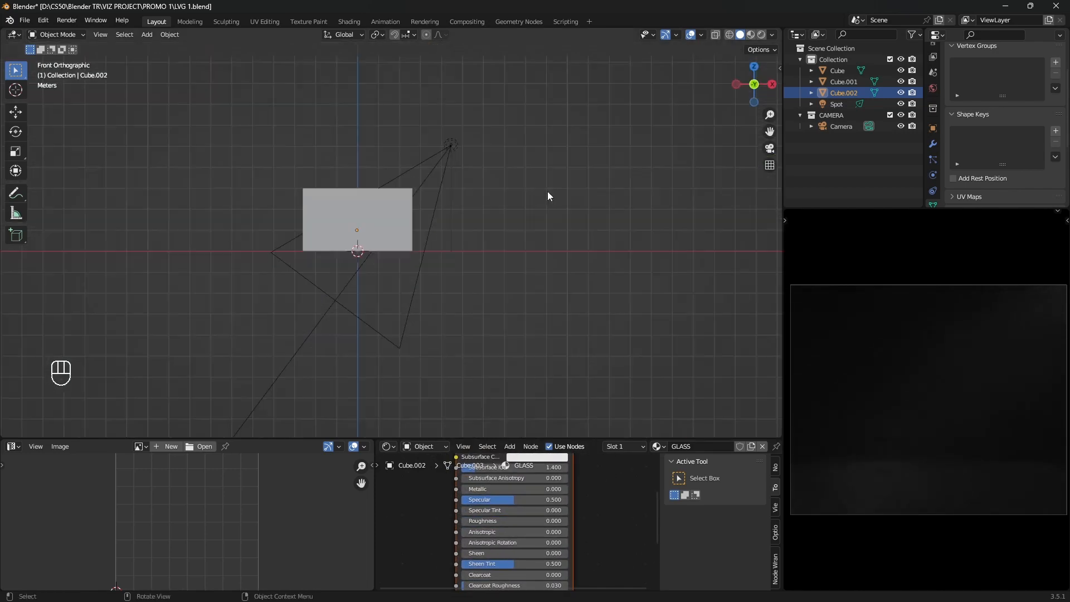
pyautogui.scroll(2, 435, 279)
pyautogui.click(449, 304)
pyautogui.press('g')
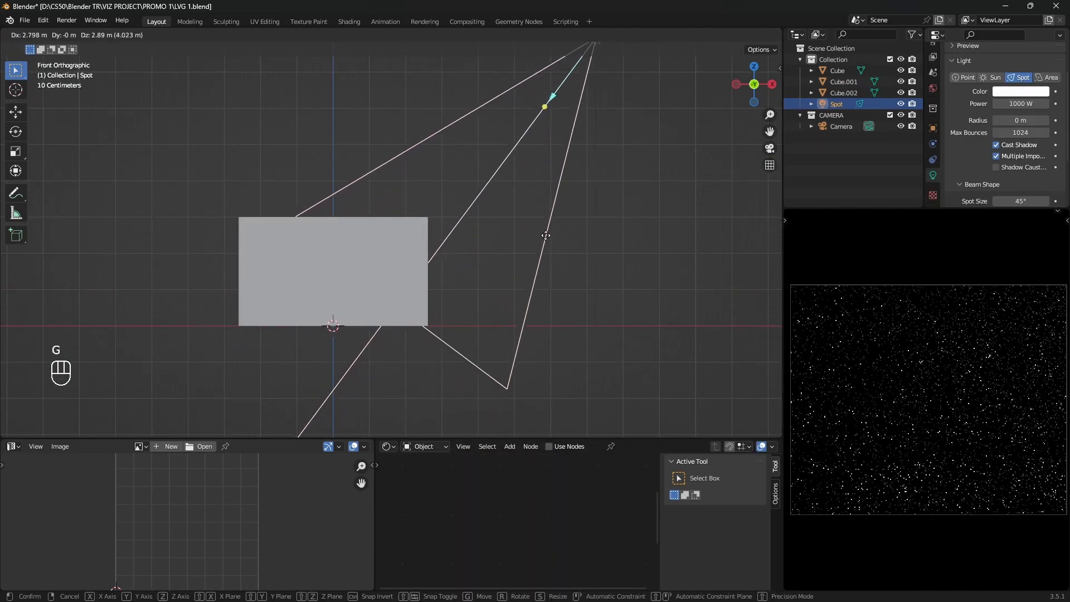
pyautogui.click(552, 220)
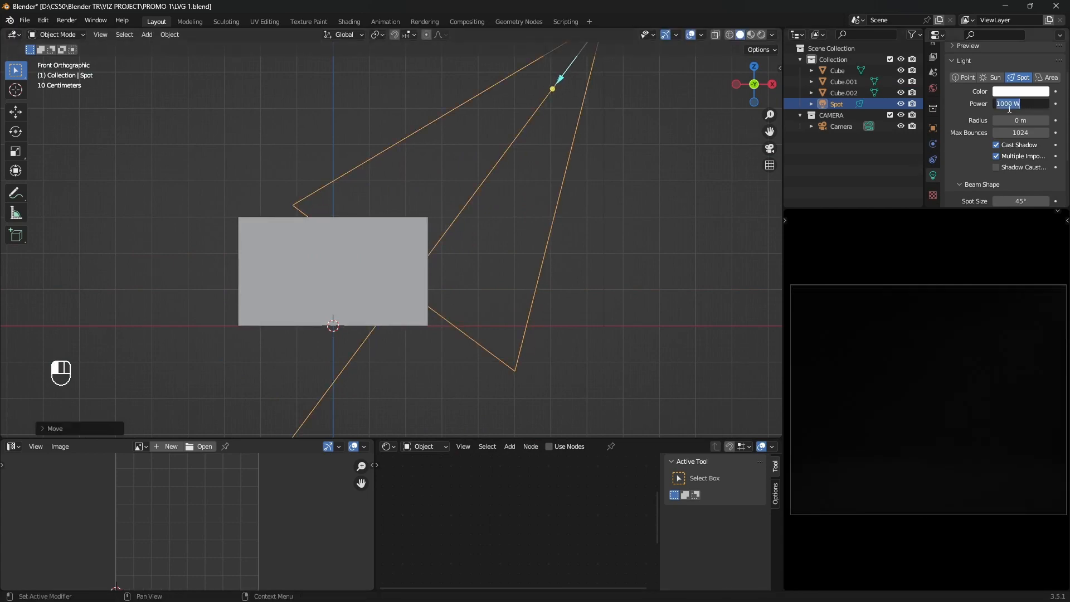
# Step: Set the spot light's power to 100000 W, enlarge its radius and narrow its spot size to 20.1°
pyautogui.press('Return')
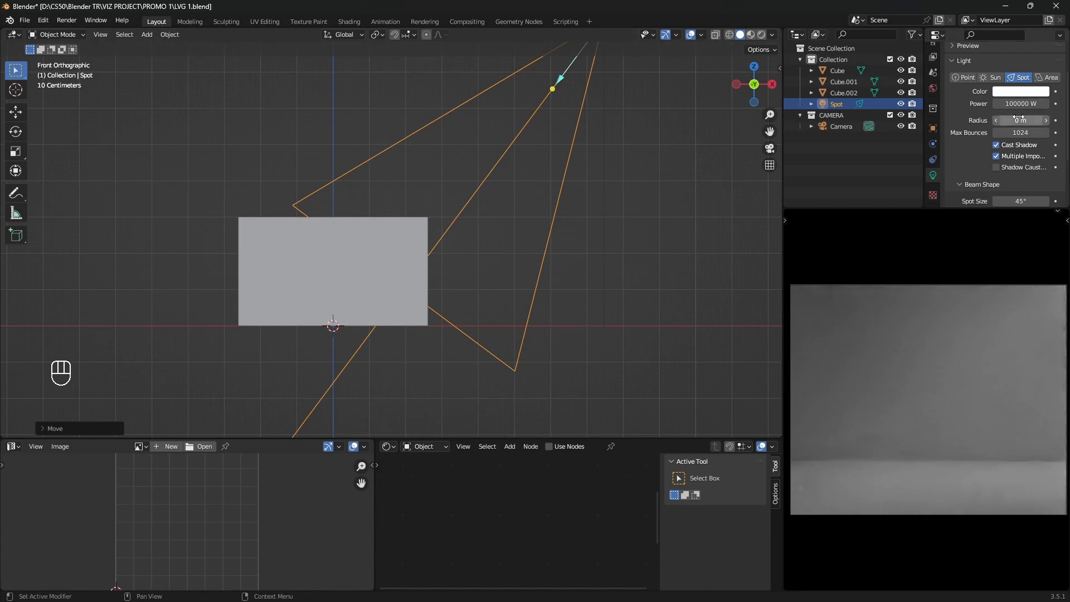
pyautogui.moveTo(1017, 121); pyautogui.dragTo(988, 122)
pyautogui.scroll(-3, 966, 165)
# Step: In the top view, move the spot light toward negative Y and rotate it slightly so its beam enters the window at an angle
pyautogui.press('KP_7')
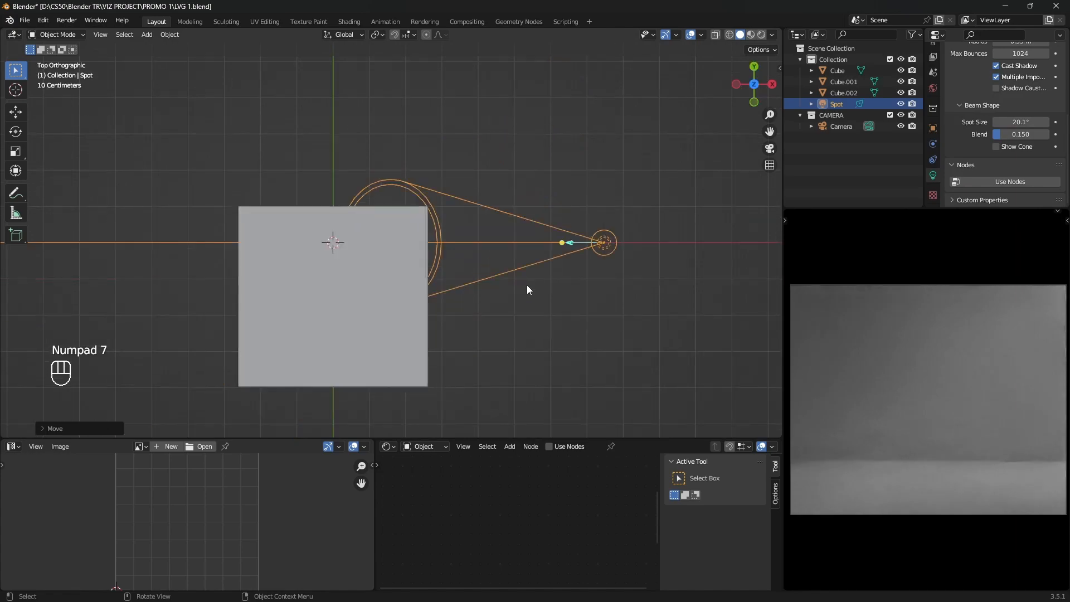
pyautogui.press('g')
pyautogui.press('r')
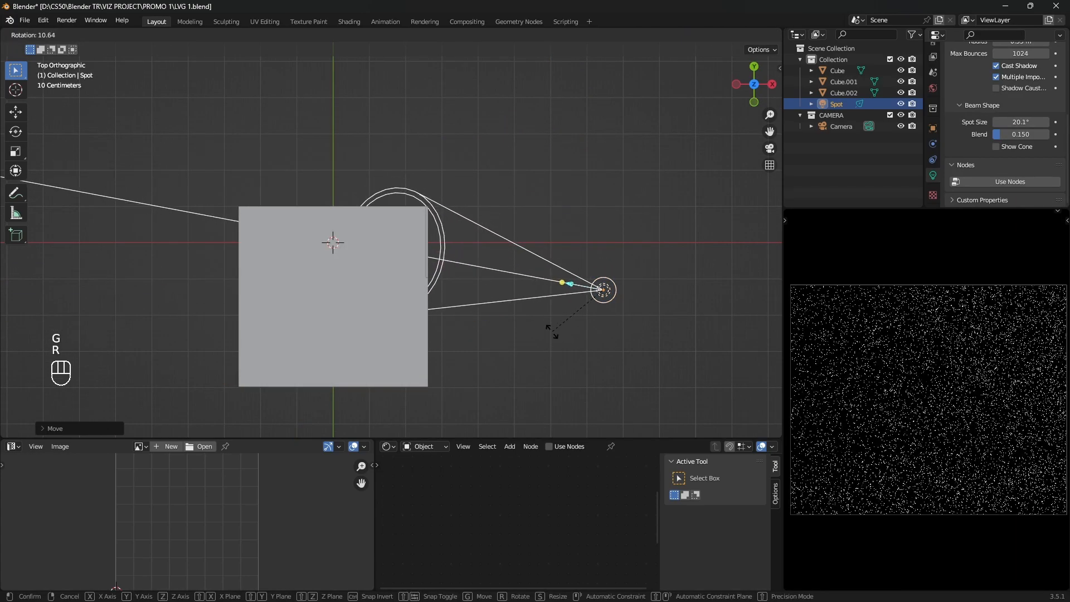
pyautogui.click(588, 315)
pyautogui.press('g')
pyautogui.click(587, 334)
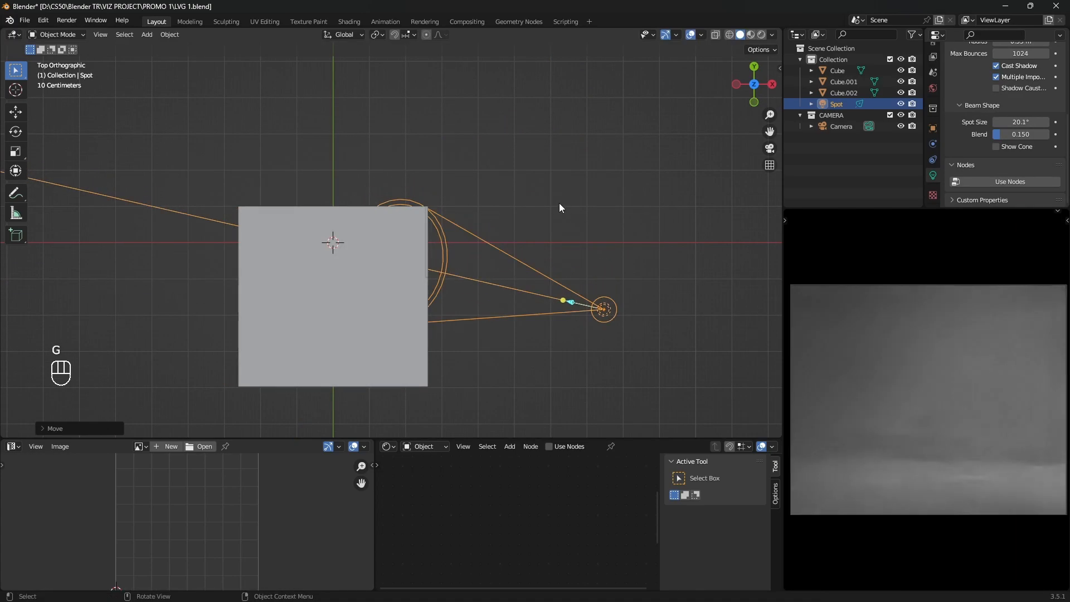
# Step: Separate the room's two floor faces into their own object
pyautogui.click(557, 212)
pyautogui.moveTo(554, 215); pyautogui.dragTo(393, 195, button='middle')
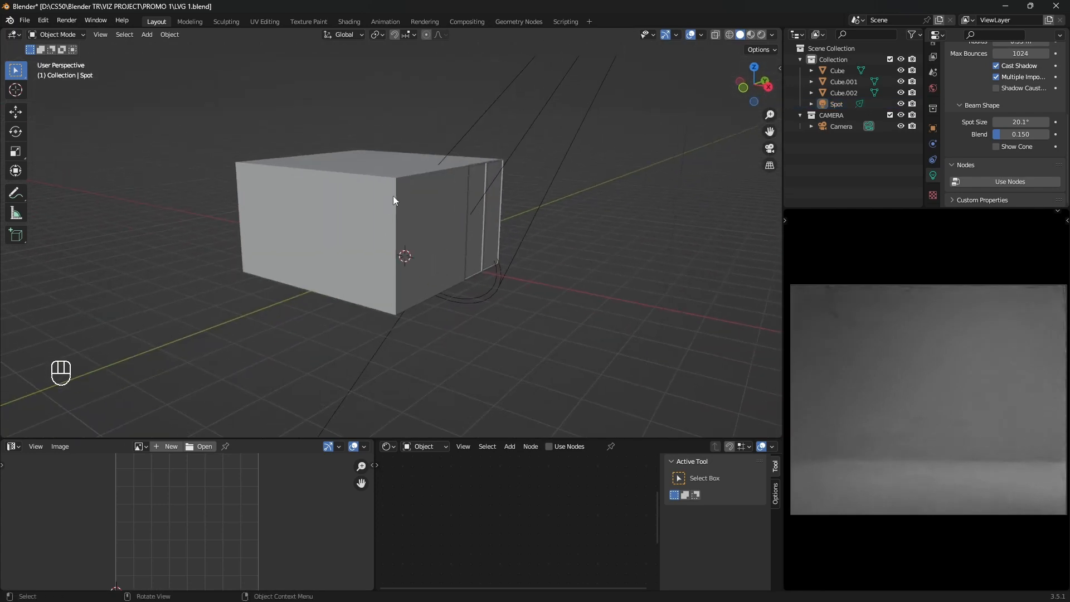
pyautogui.click(393, 195)
pyautogui.press('Tab')
pyautogui.moveTo(425, 251); pyautogui.dragTo(406, 234, button='middle')
pyautogui.click(408, 236)
pyautogui.scroll(2, 439, 256)
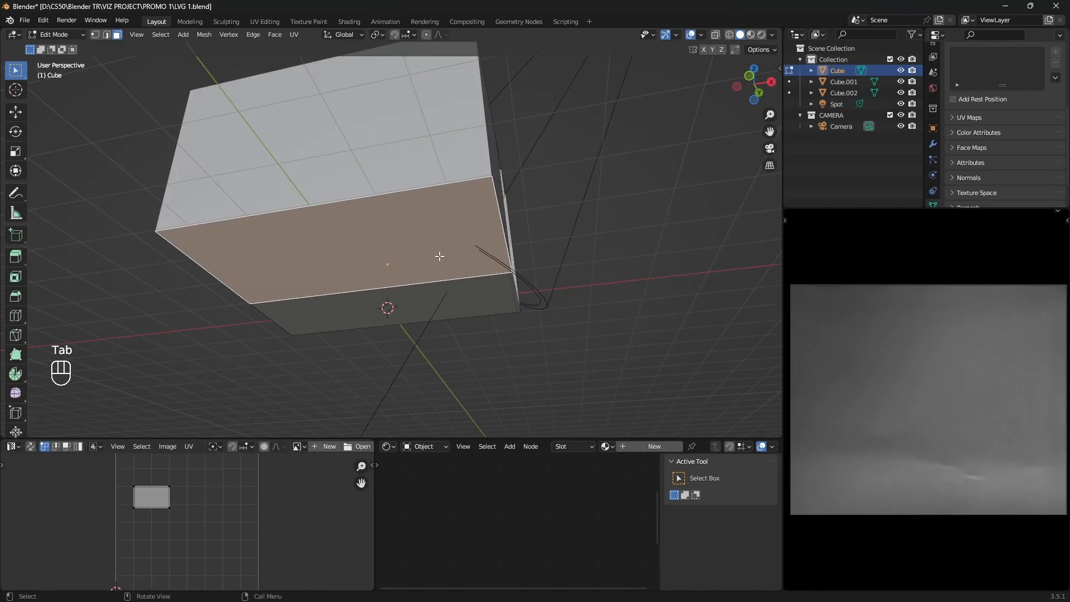
pyautogui.keyDown('shift'); pyautogui.click(492, 303); pyautogui.keyUp('shift')
pyautogui.moveTo(492, 303); pyautogui.dragTo(453, 270, button='middle')
pyautogui.press('p')
pyautogui.click(530, 306)
pyautogui.press('Tab')
# Step: Dissolve the edge running across the separated floor so it becomes a single face
pyautogui.click(453, 271)
pyautogui.press('Tab')
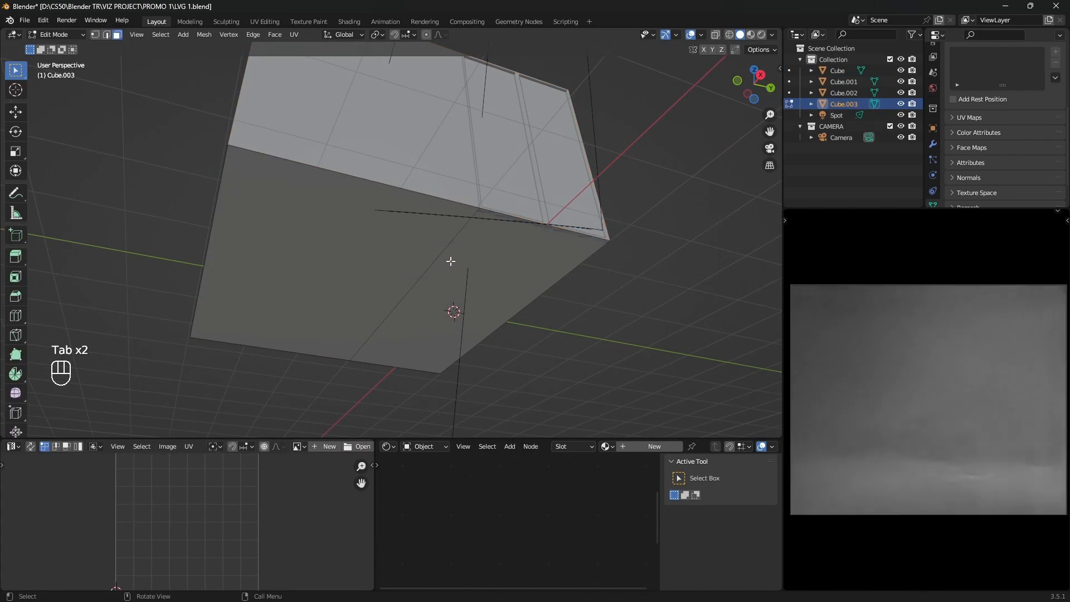
pyautogui.click(106, 34)
pyautogui.click(438, 255)
pyautogui.press('x')
pyautogui.click(443, 360)
pyautogui.press('Tab')
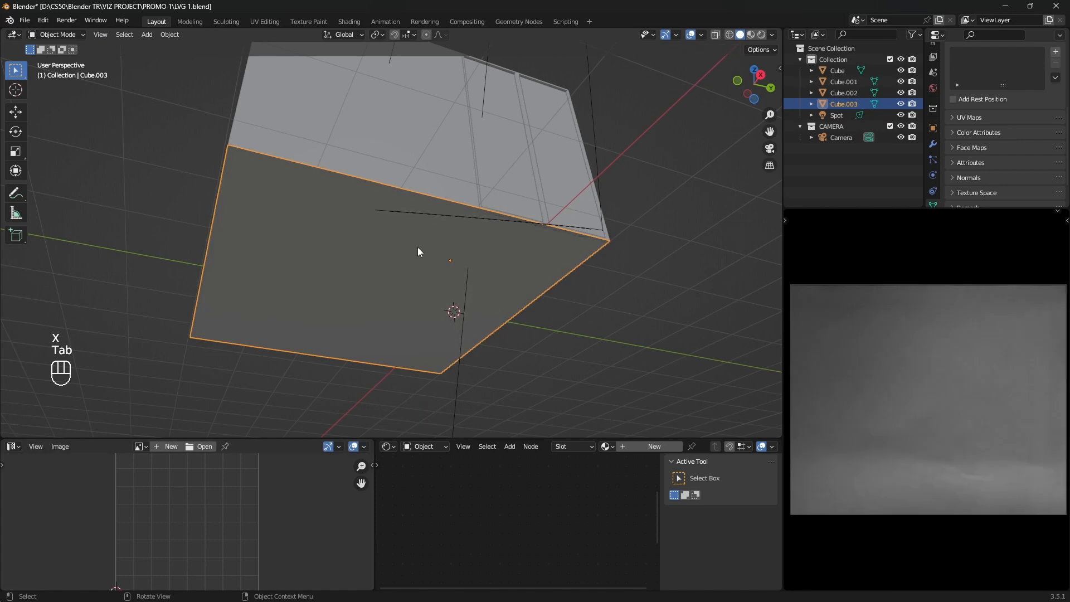
# Step: Deselect the floor and switch the camera preview back to solid shading
pyautogui.moveTo(418, 250); pyautogui.dragTo(430, 318, button='middle')
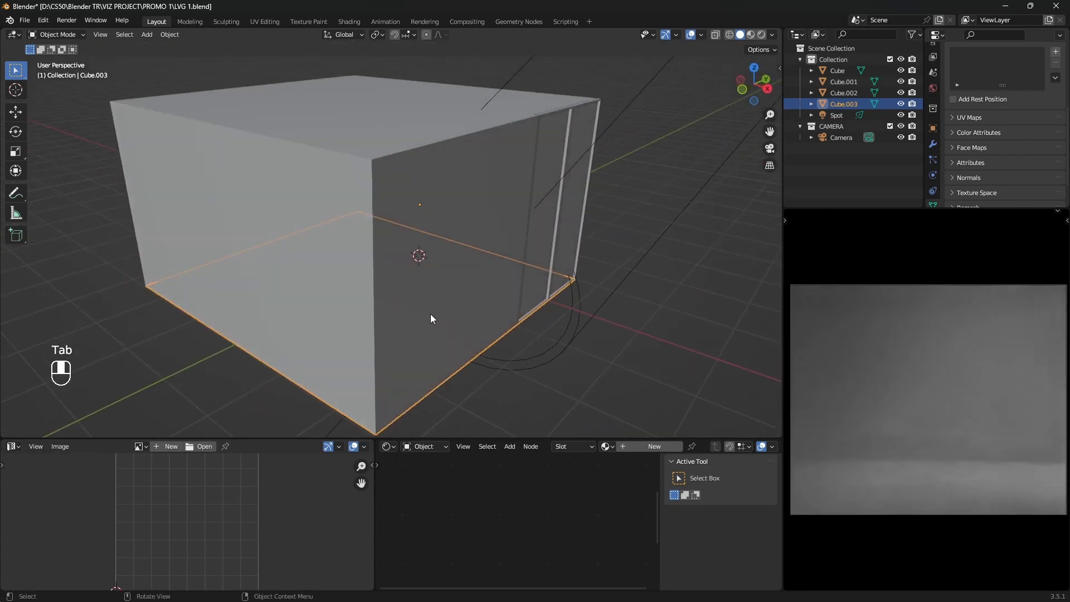
pyautogui.scroll(-3, 430, 318)
pyautogui.click(696, 366)
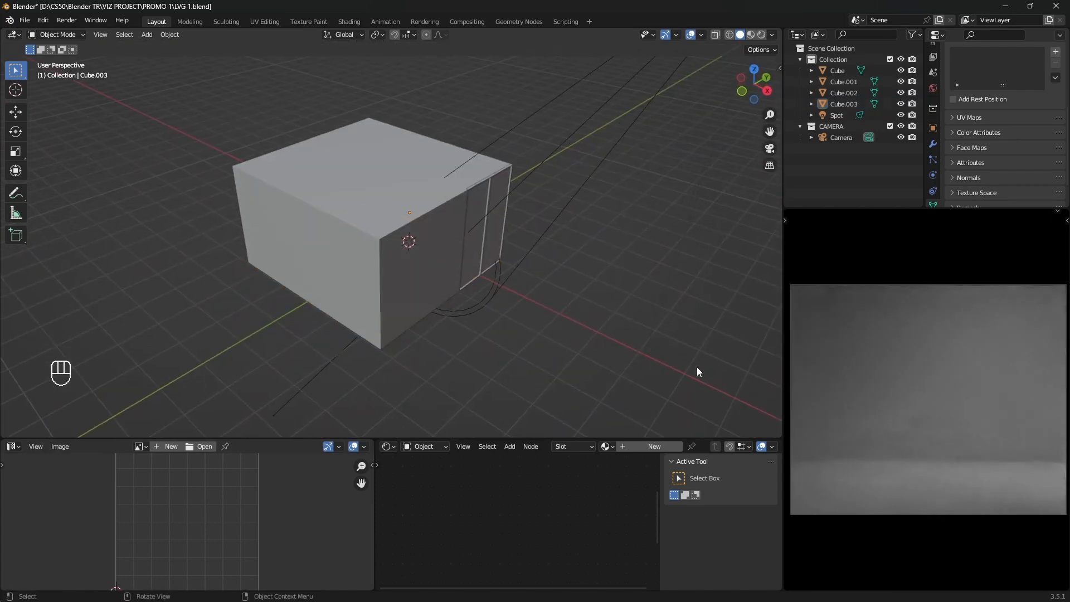
pyautogui.press('z')
pyautogui.click(945, 441)
# Step: Switch to the top view, collapse both collections in the outliner and hide the CAMERA collection in the viewport
pyautogui.moveTo(581, 325)
pyautogui.mouseDown(button='middle')
pyautogui.moveTo(476, 307)
pyautogui.moveTo(490, 300)
pyautogui.mouseUp(button='middle')
pyautogui.click(755, 85)
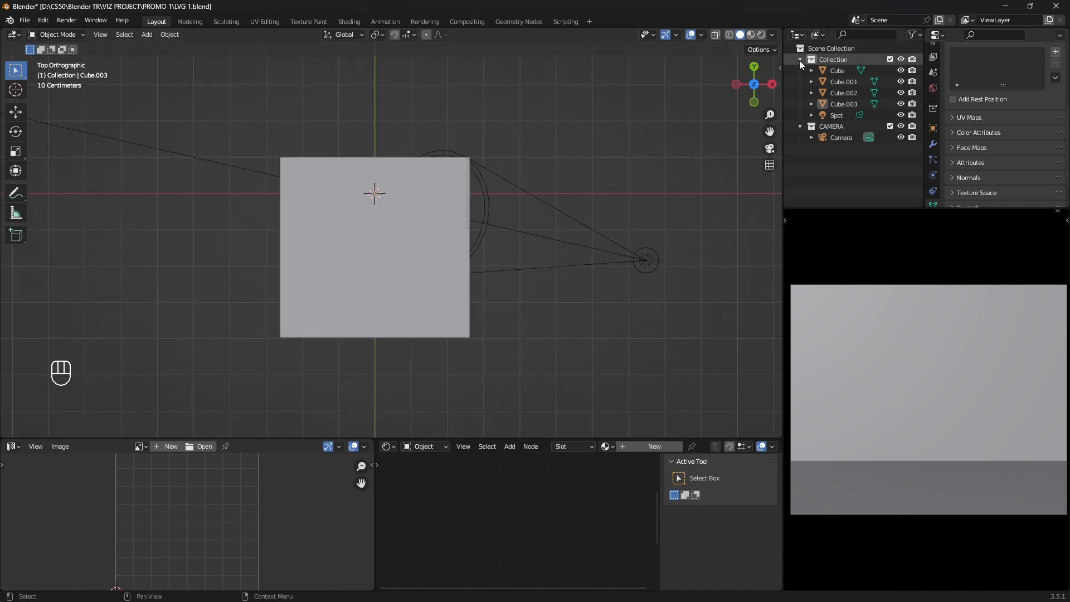
pyautogui.click(799, 60)
pyautogui.scroll(-2, 535, 308)
pyautogui.keyDown('shift'); pyautogui.moveTo(535, 308); pyautogui.dragTo(552, 280, button='middle'); pyautogui.keyUp('shift')
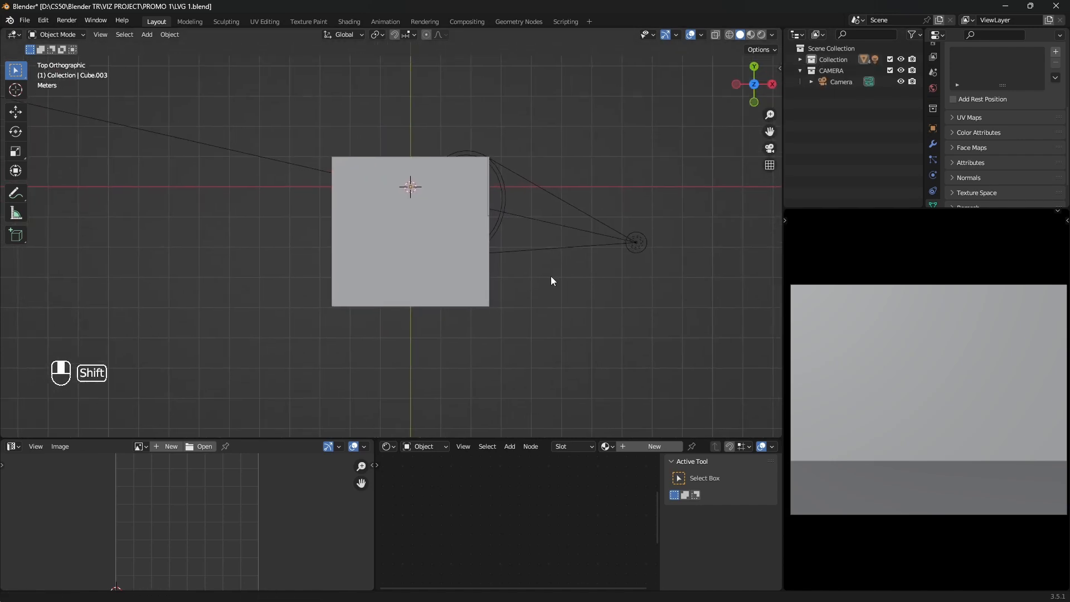
pyautogui.click(800, 71)
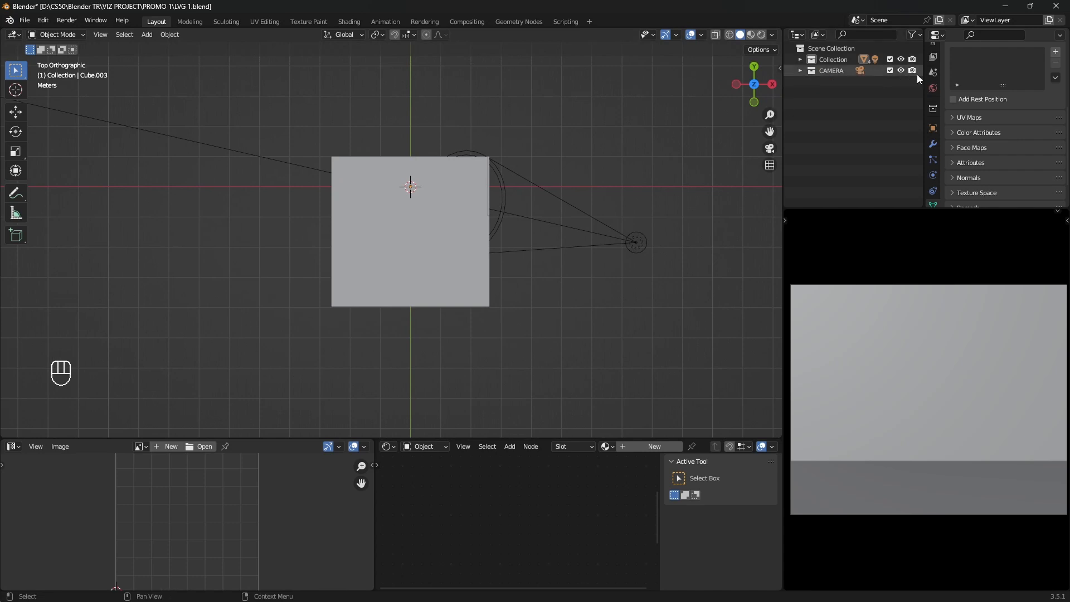
pyautogui.click(901, 71)
# Step: Change the image editor to the Asset Browser and place the DISFATTO sofa from the SOFA catalog beside the room
pyautogui.click(20, 449)
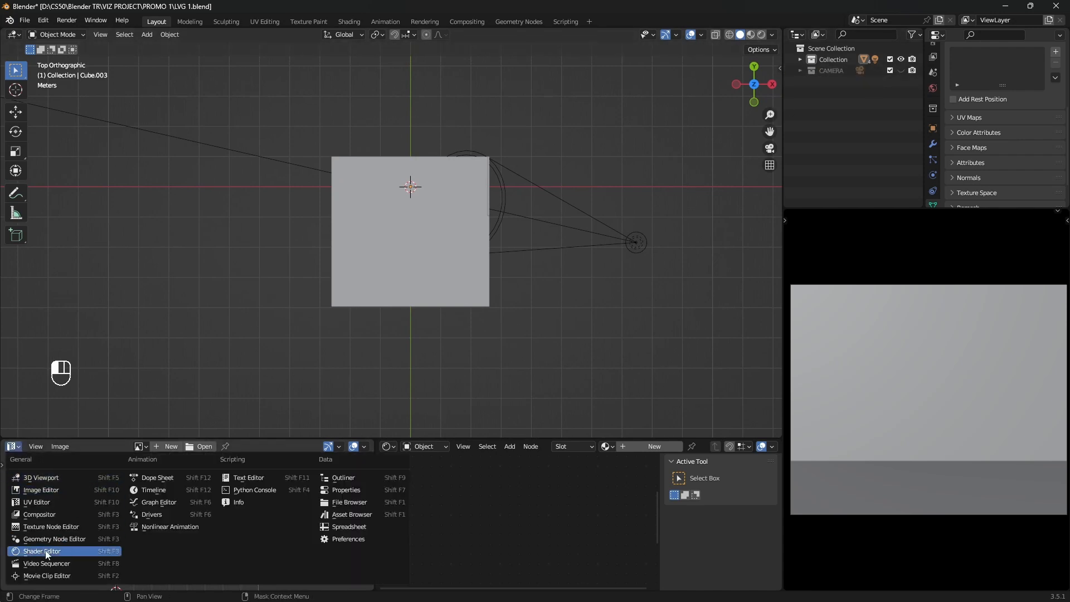
pyautogui.click(352, 514)
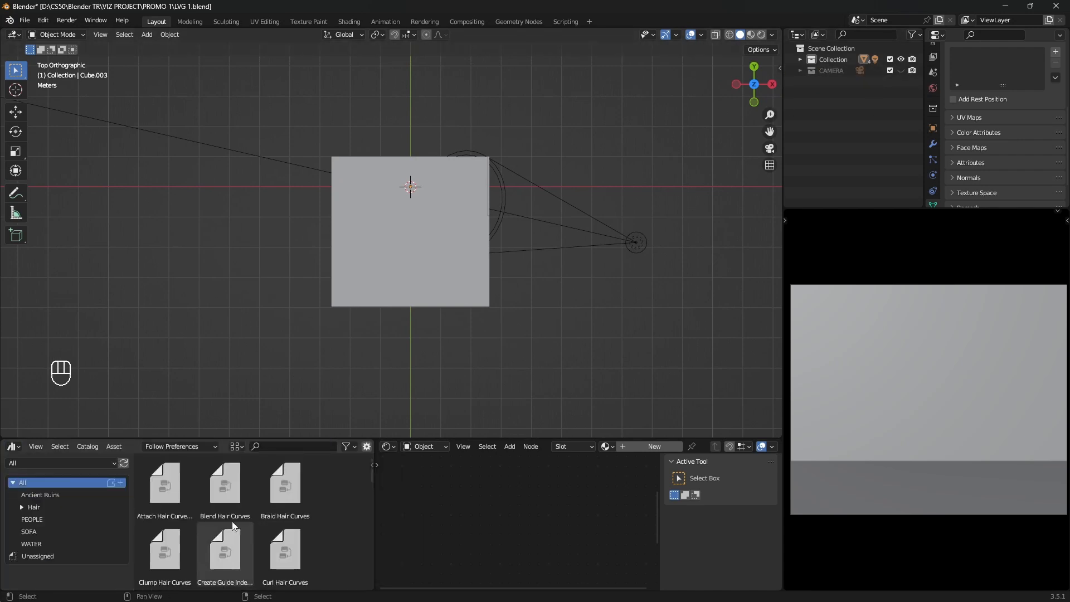
pyautogui.click(46, 531)
pyautogui.moveTo(167, 490); pyautogui.dragTo(529, 336)
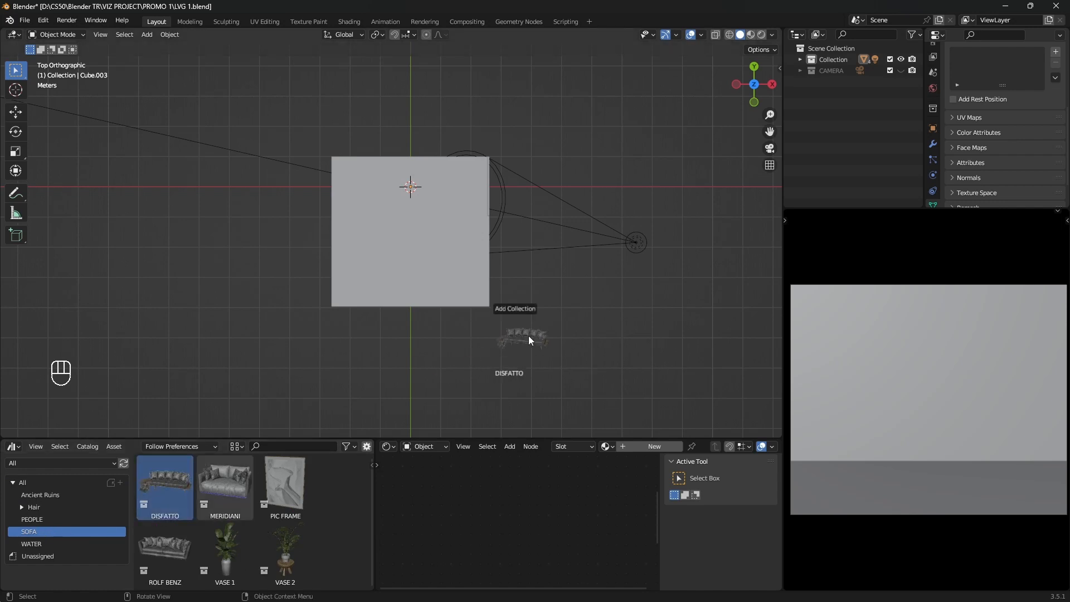
# Step: Move the DISFATTO sofa into the room and, with the top view in wireframe, set it close to the back wall
pyautogui.moveTo(480, 395); pyautogui.dragTo(552, 353)
pyautogui.press('g')
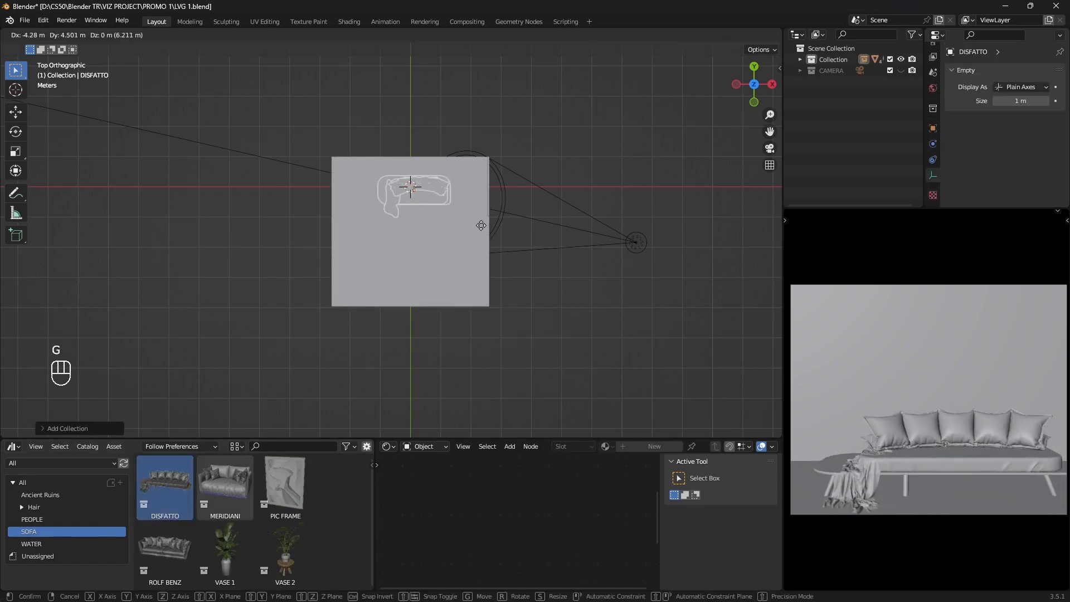
pyautogui.click(475, 222)
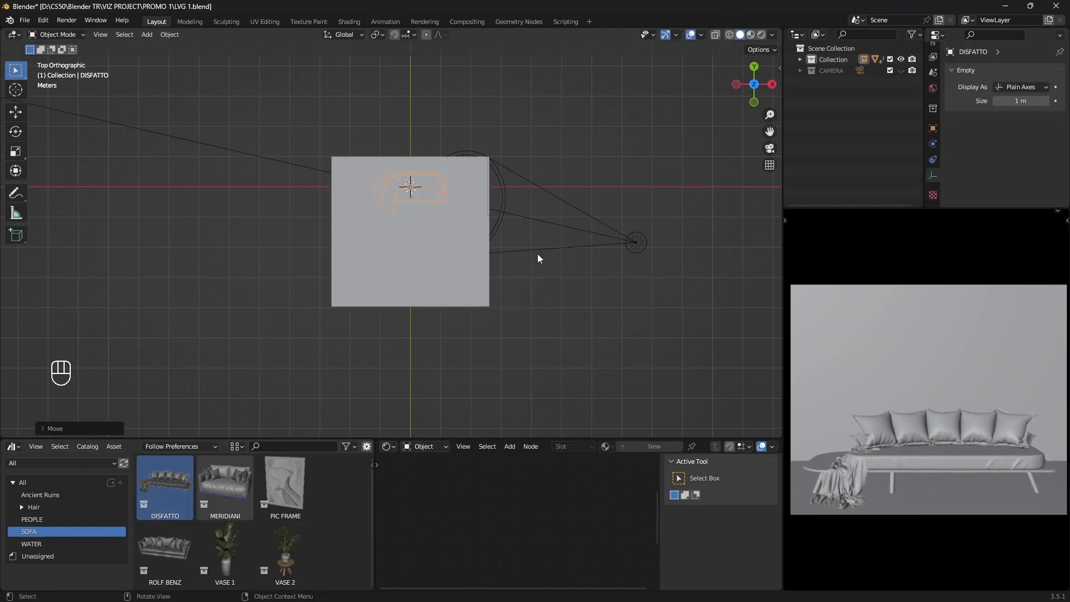
pyautogui.hotkey('shift', 'z')
pyautogui.scroll(6, 429, 235)
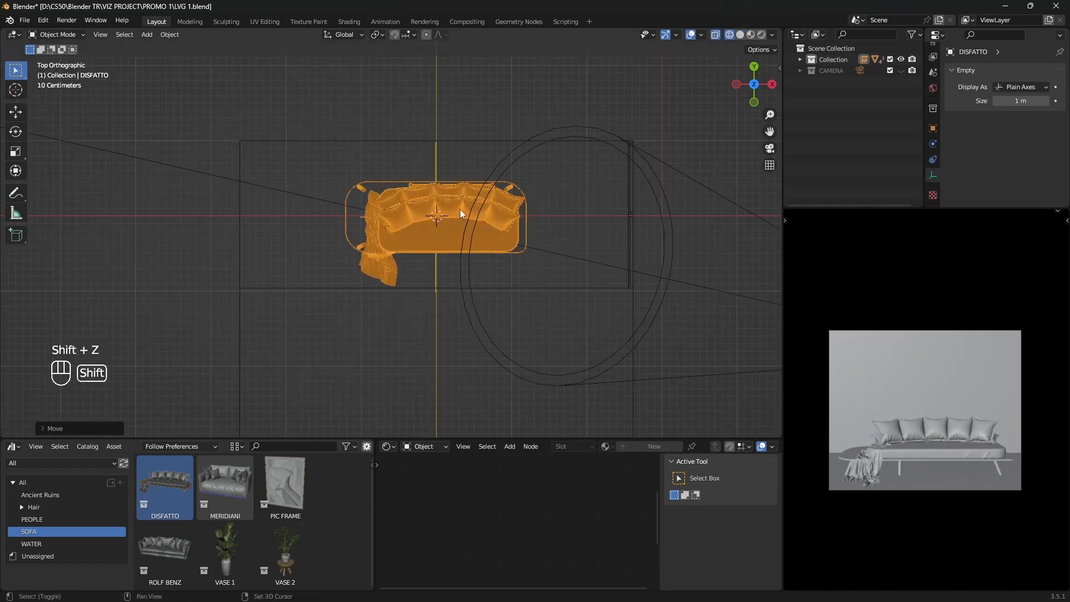
pyautogui.press('g')
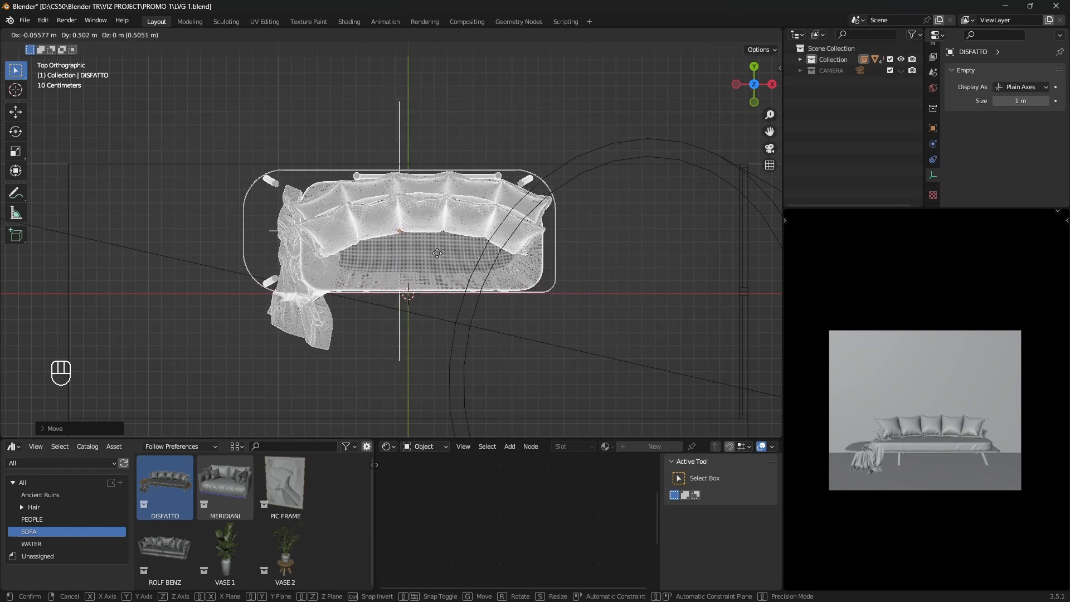
pyautogui.click(437, 253)
# Step: Unhide the CAMERA collection in the viewport and set the camera's focal length to 47 mm
pyautogui.moveTo(437, 253); pyautogui.dragTo(423, 254, button='middle')
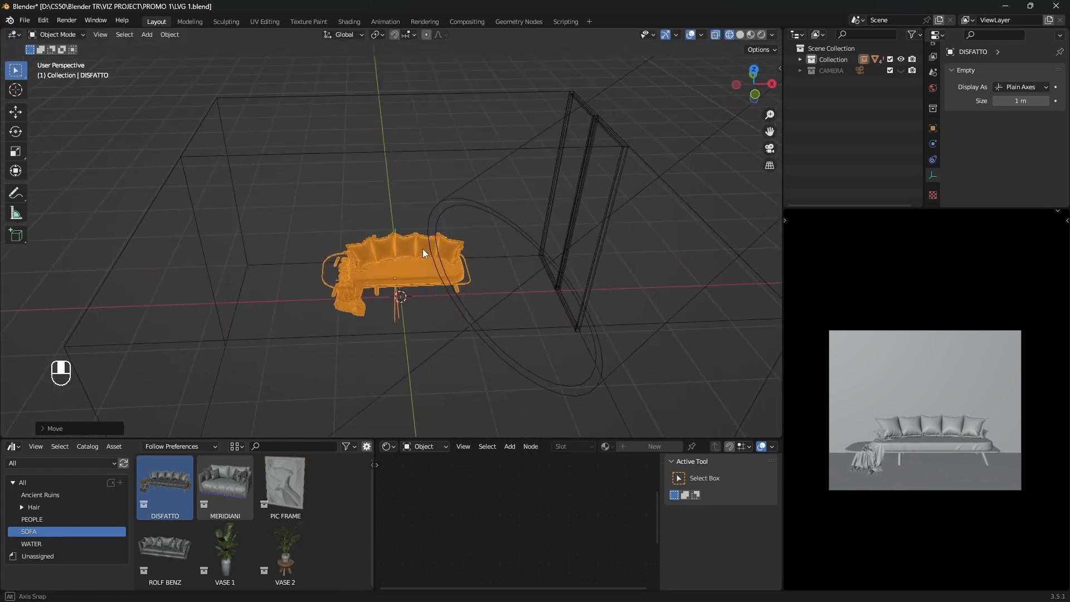
pyautogui.click(756, 93)
pyautogui.keyDown('shift'); pyautogui.moveTo(503, 316); pyautogui.dragTo(461, 312, button='middle'); pyautogui.keyUp('shift')
pyautogui.click(755, 77)
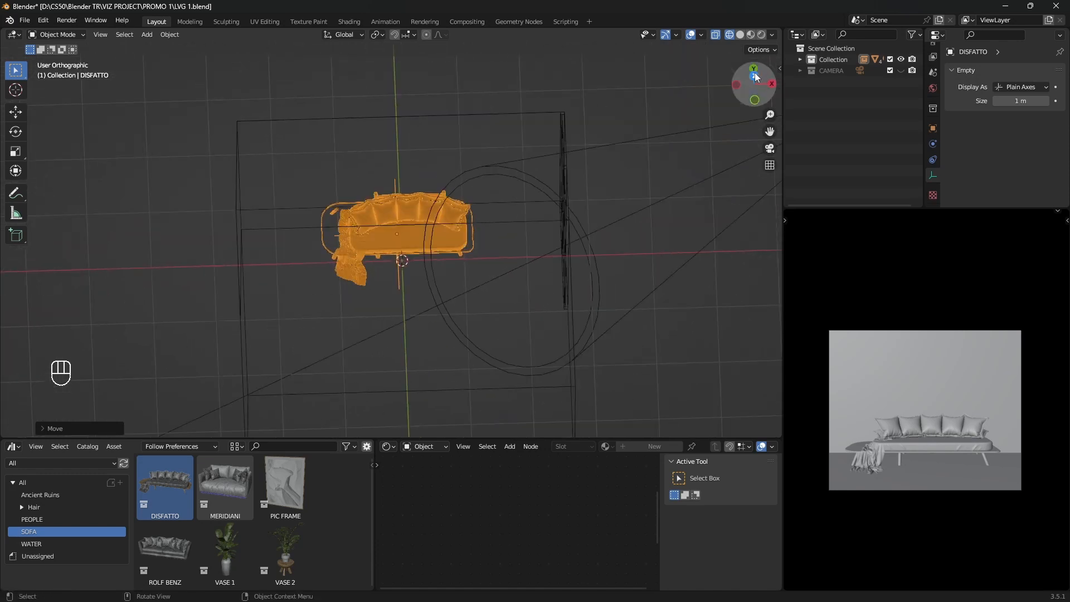
pyautogui.scroll(-3, 463, 223)
pyautogui.keyDown('shift'); pyautogui.moveTo(462, 223); pyautogui.dragTo(464, 205, button='middle'); pyautogui.keyUp('shift')
pyautogui.click(900, 71)
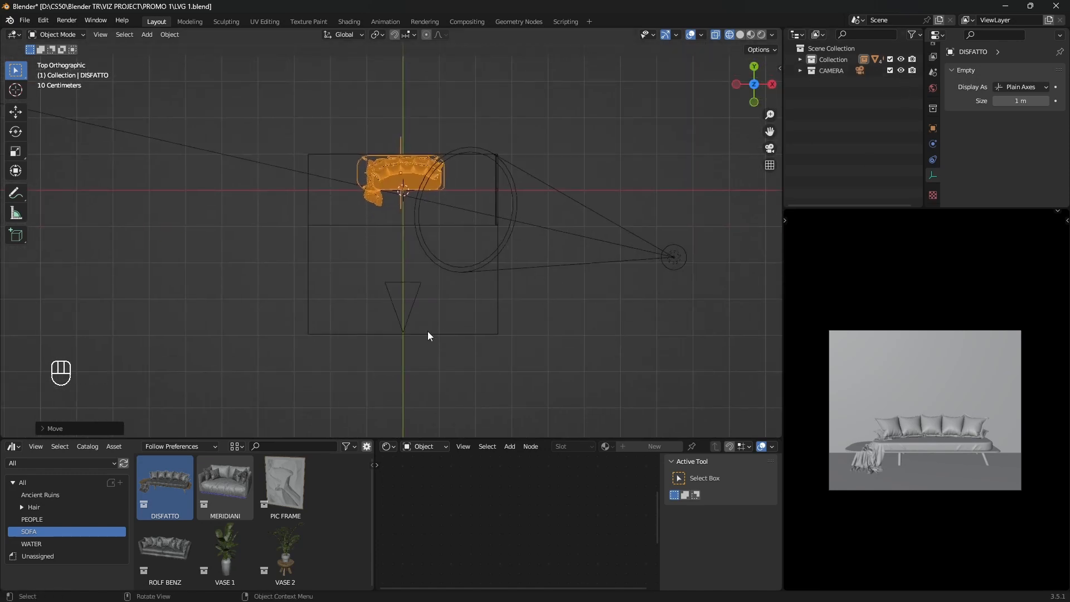
pyautogui.click(413, 306)
pyautogui.moveTo(1007, 125); pyautogui.dragTo(978, 124)
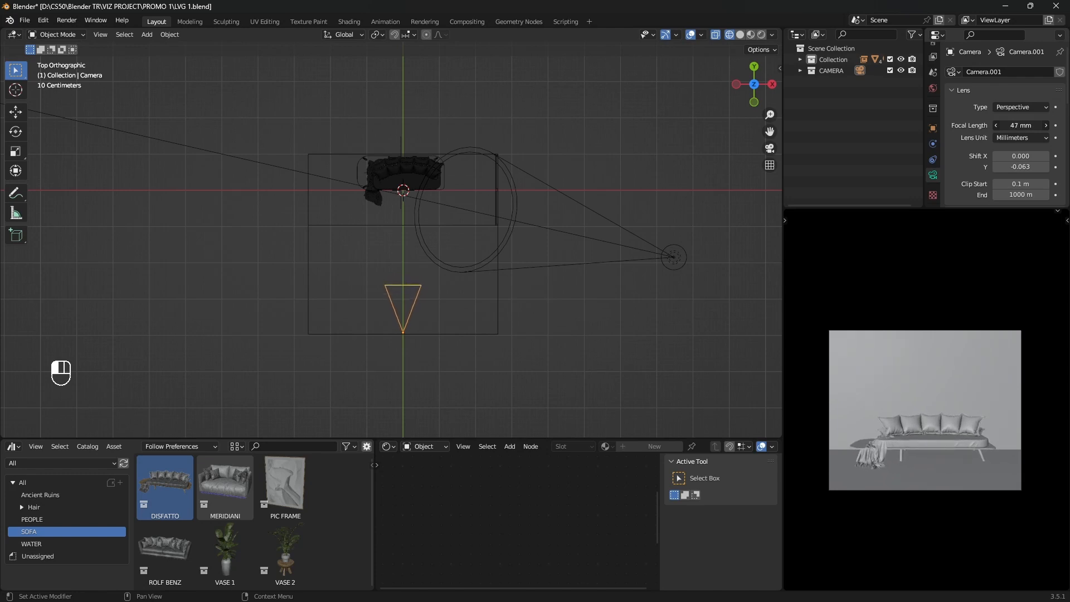
# Step: Render the camera preview to examine the sofa's materials up close, and return the preview to solid shading
pyautogui.press('z')
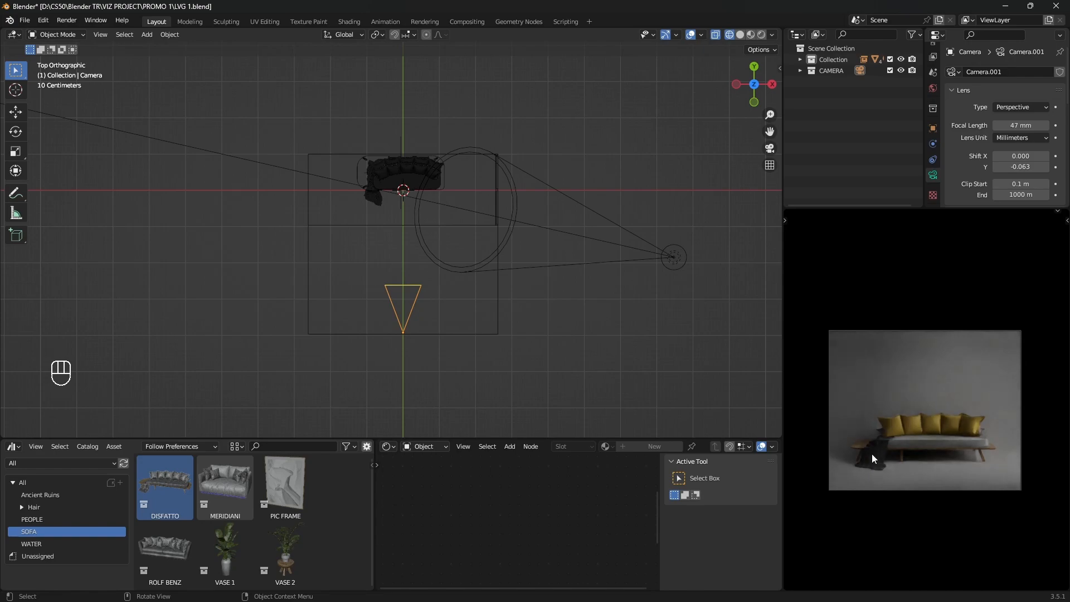
pyautogui.scroll(3, 872, 454)
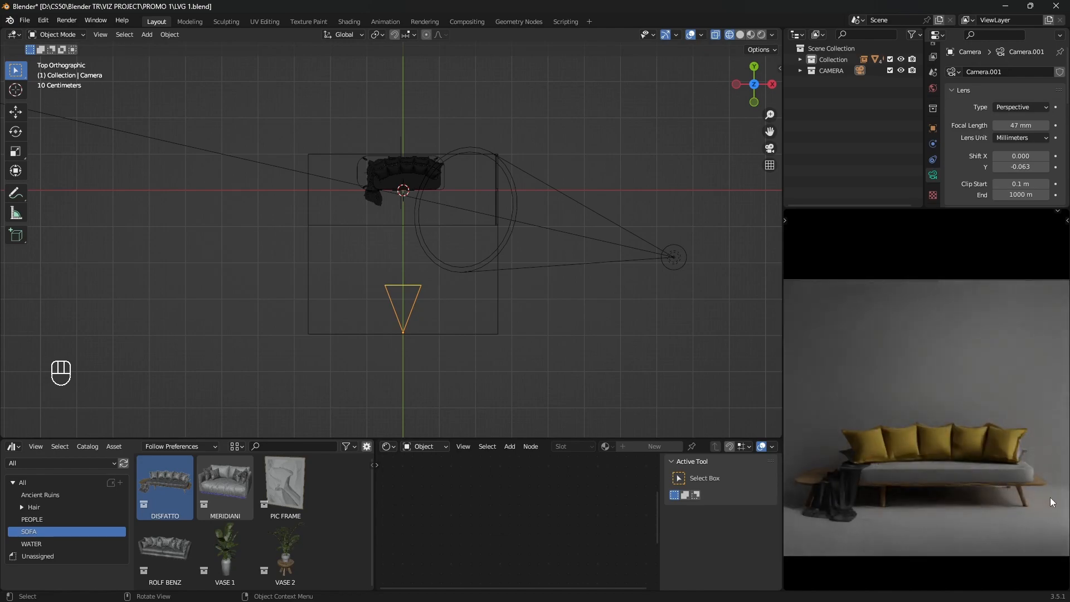
pyautogui.scroll(3, 1042, 493)
pyautogui.keyDown('shift'); pyautogui.moveTo(925, 504); pyautogui.dragTo(949, 421, button='middle'); pyautogui.keyUp('shift')
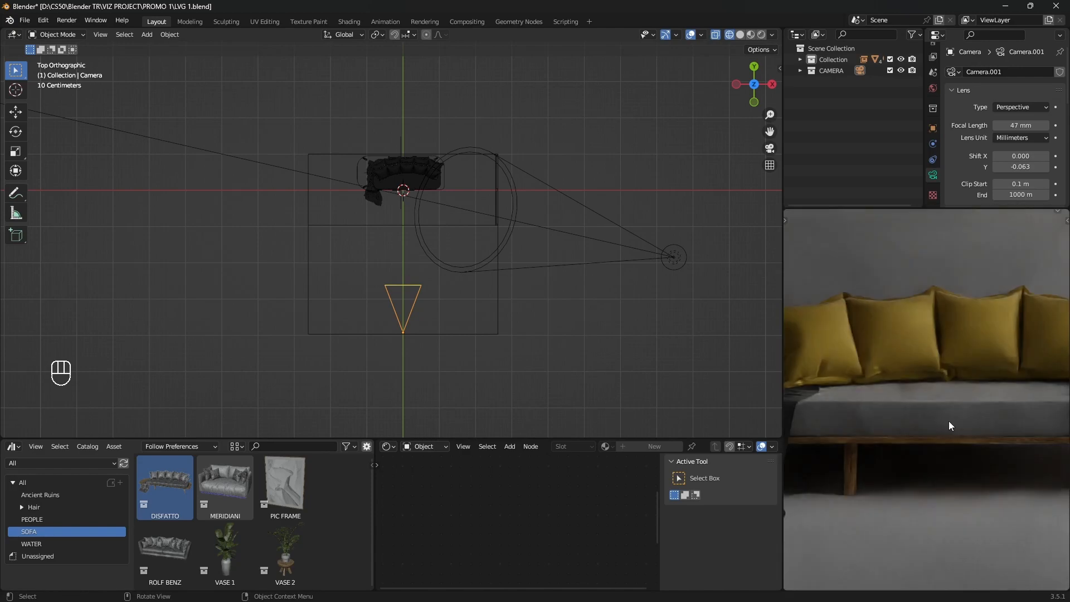
pyautogui.scroll(-3, 949, 426)
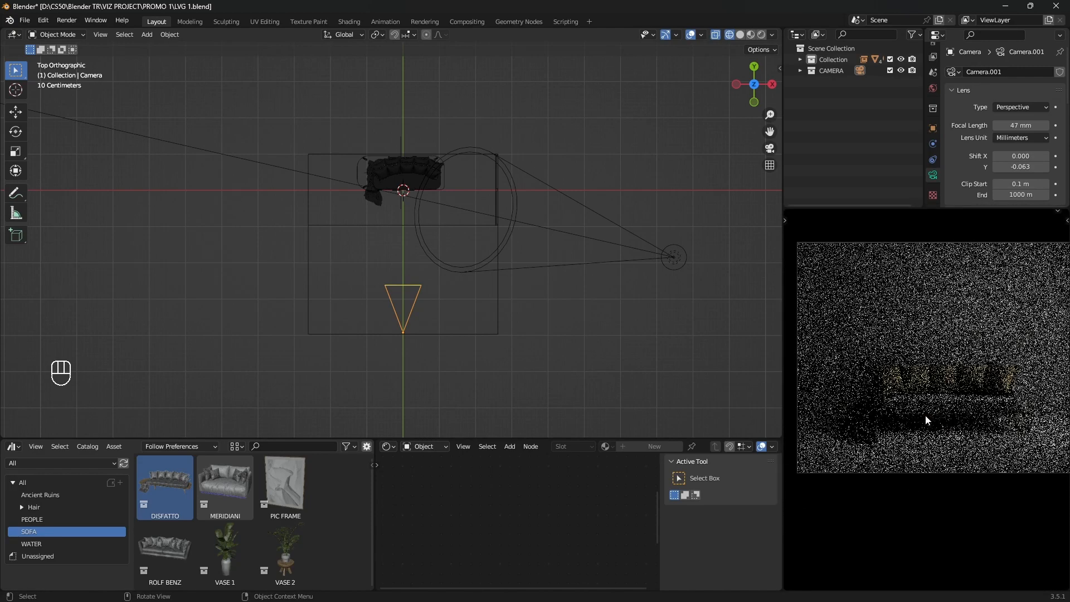
pyautogui.keyDown('shift'); pyautogui.moveTo(941, 399); pyautogui.dragTo(938, 420, button='middle'); pyautogui.keyUp('shift')
pyautogui.press('z')
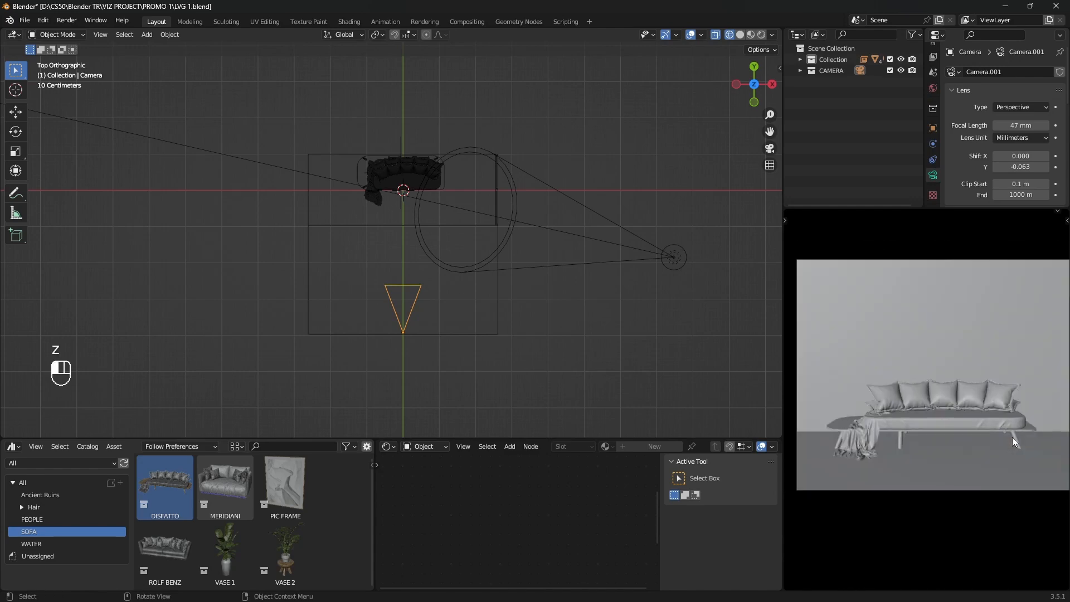
# Step: Add the VASE 1 and VASE 2 assets from the SOFA catalog outside the room
pyautogui.click(1012, 437)
pyautogui.keyDown('shift'); pyautogui.moveTo(534, 292); pyautogui.dragTo(540, 307, button='middle'); pyautogui.keyUp('shift')
pyautogui.click(540, 307)
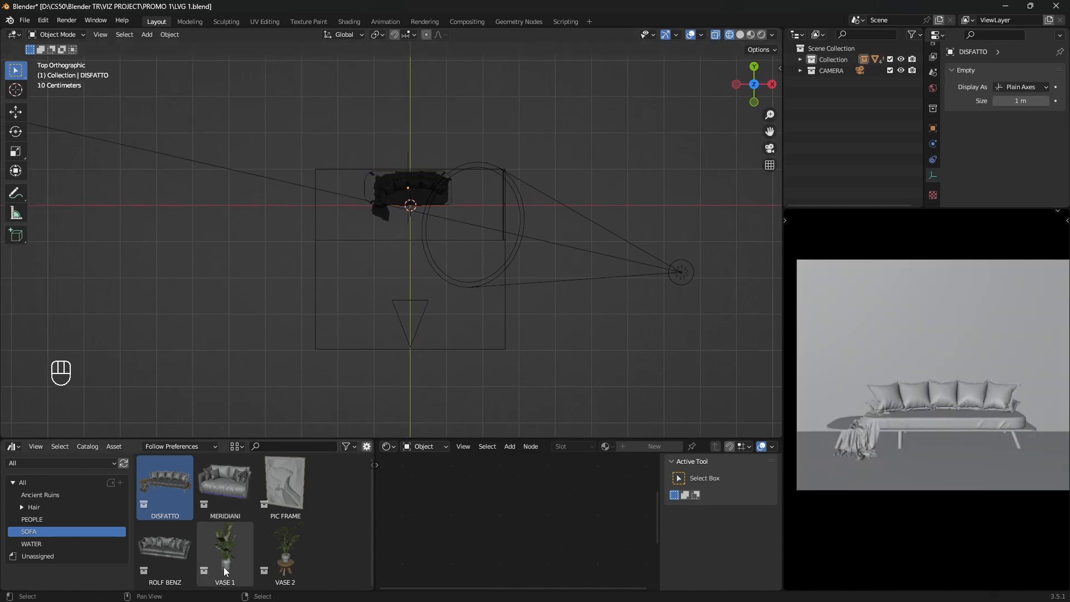
pyautogui.moveTo(223, 567); pyautogui.dragTo(552, 302)
pyautogui.moveTo(292, 559); pyautogui.dragTo(502, 377)
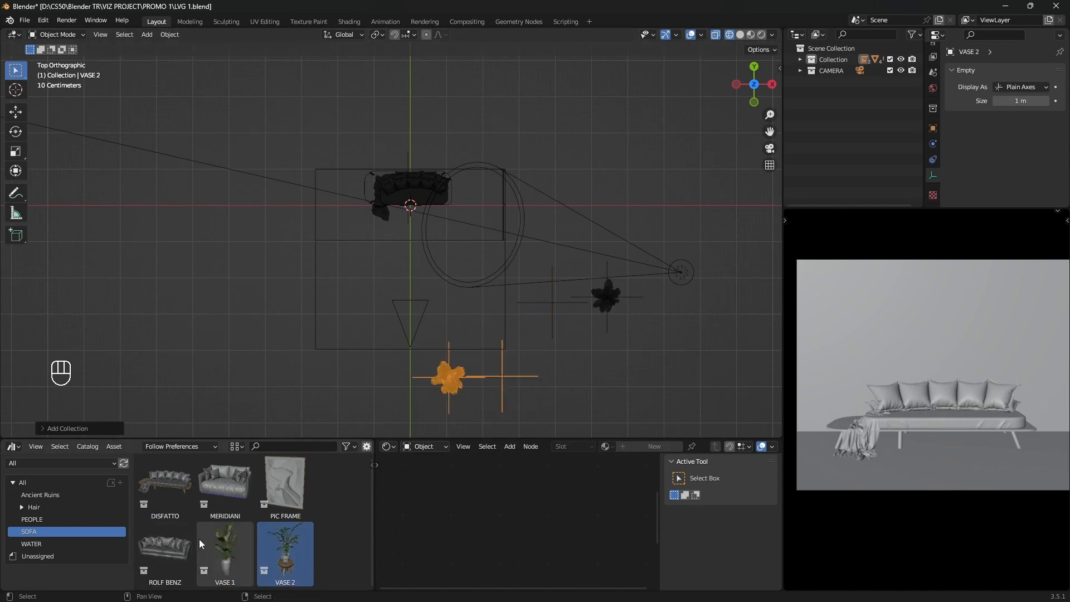
# Step: Move VASE 2 into the room next to the blanket end of the sofa, near the back wall
pyautogui.click(621, 372)
pyautogui.keyDown('shift'); pyautogui.click(450, 379); pyautogui.keyUp('shift')
pyautogui.scroll(2, 451, 378)
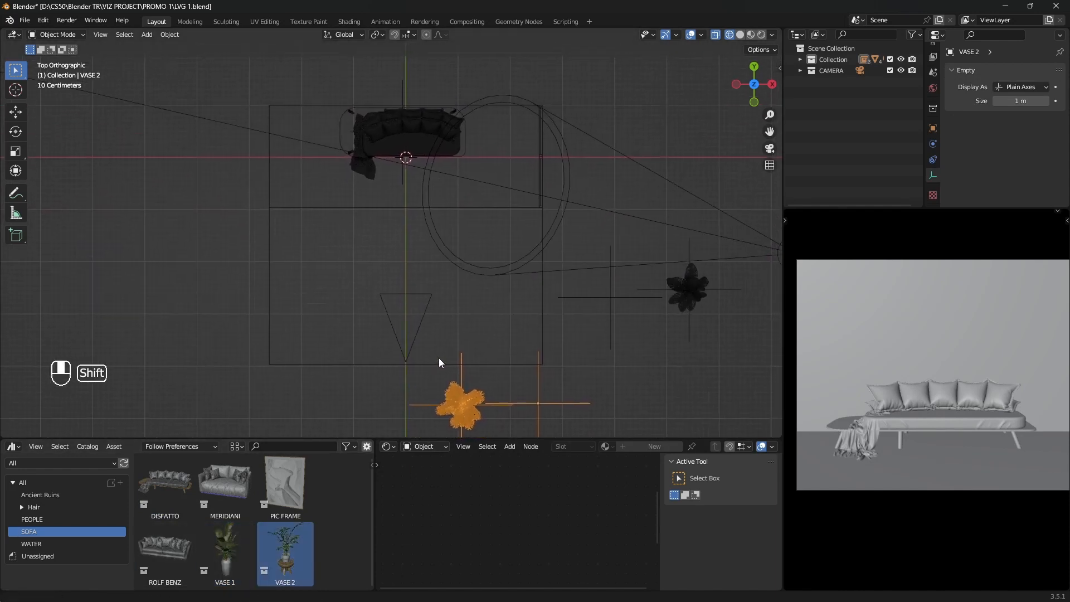
pyautogui.press('g')
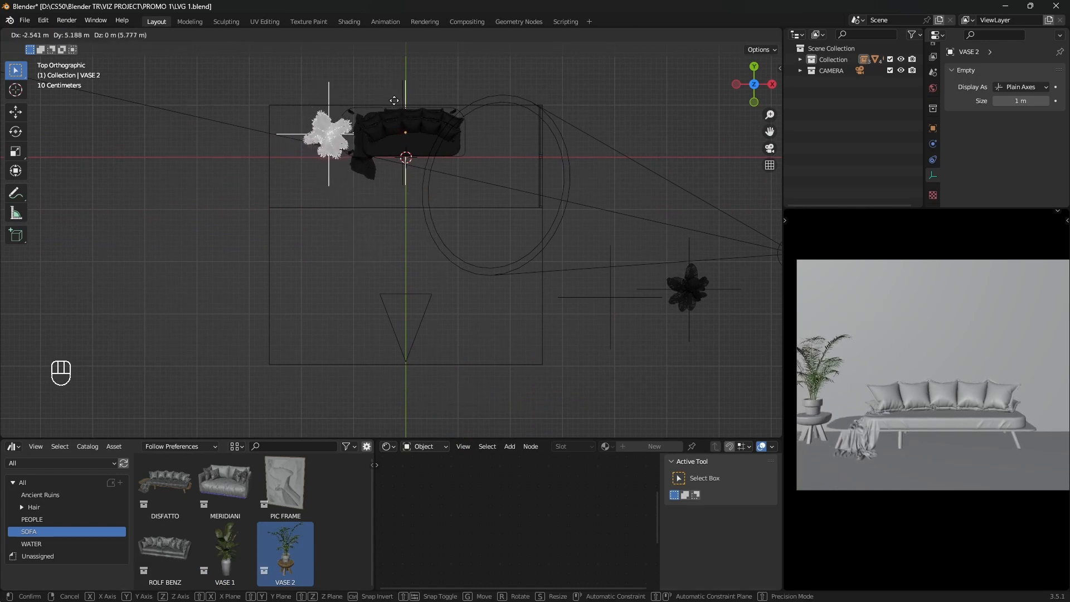
pyautogui.click(400, 107)
# Step: Move VASE 1 into the room beside the window end of the sofa
pyautogui.click(695, 303)
pyautogui.press('g')
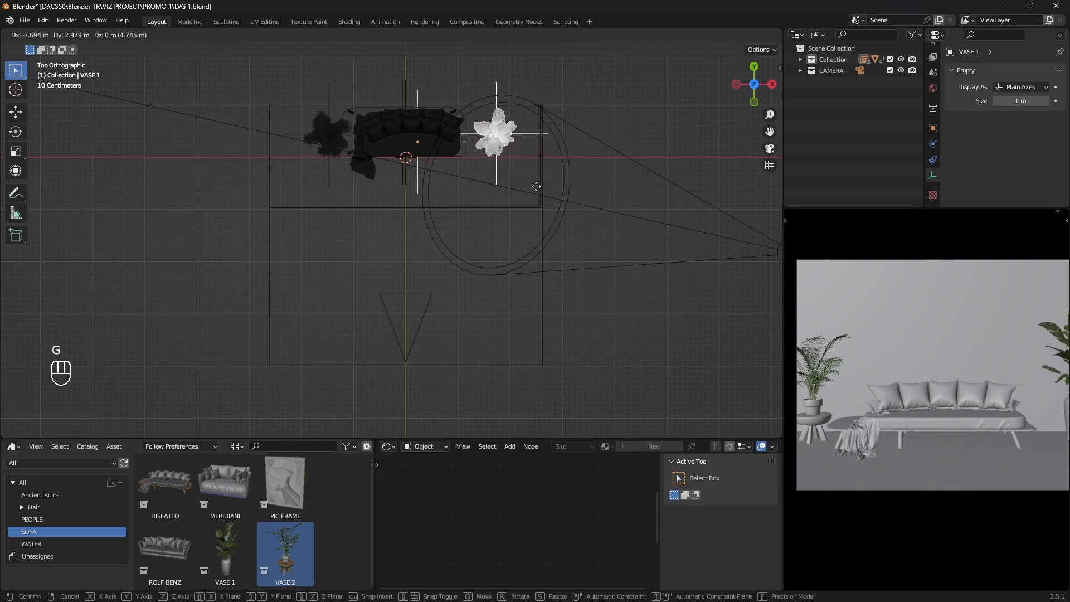
pyautogui.click(525, 186)
# Step: Select the camera and fine-tune its focal length to 45.5 mm
pyautogui.scroll(-1, 977, 439)
pyautogui.keyDown('shift'); pyautogui.moveTo(976, 434); pyautogui.dragTo(959, 440, button='middle'); pyautogui.keyUp('shift')
pyautogui.scroll(1, 416, 334)
pyautogui.click(420, 350)
pyautogui.keyDown('shift'); pyautogui.moveTo(438, 382); pyautogui.dragTo(424, 363, button='middle'); pyautogui.keyUp('shift')
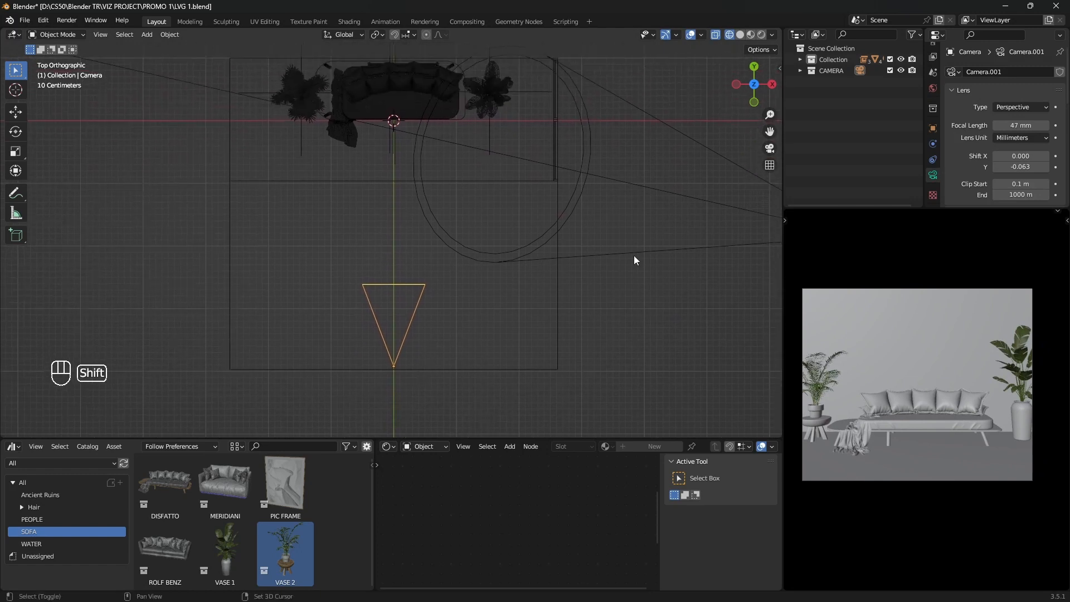
pyautogui.keyDown('shift'); pyautogui.moveTo(1028, 121); pyautogui.dragTo(1008, 121); pyautogui.keyUp('shift')
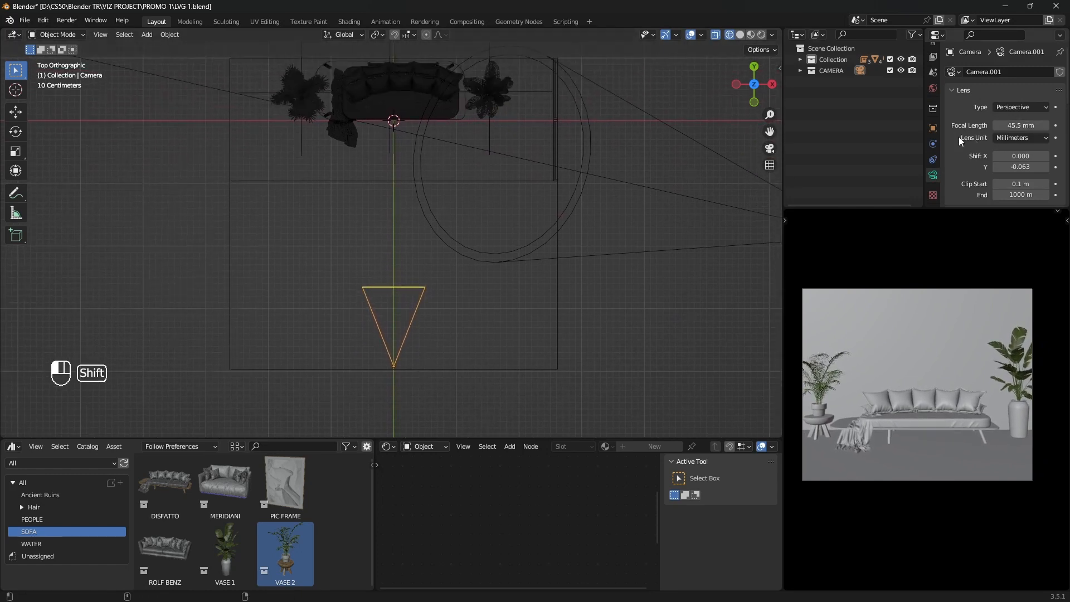
# Step: Move VASE 1 slightly closer to the sofa and the back wall
pyautogui.keyDown('shift'); pyautogui.moveTo(675, 156); pyautogui.dragTo(642, 265, button='middle'); pyautogui.keyUp('shift')
pyautogui.scroll(4, 402, 254)
pyautogui.click(510, 257)
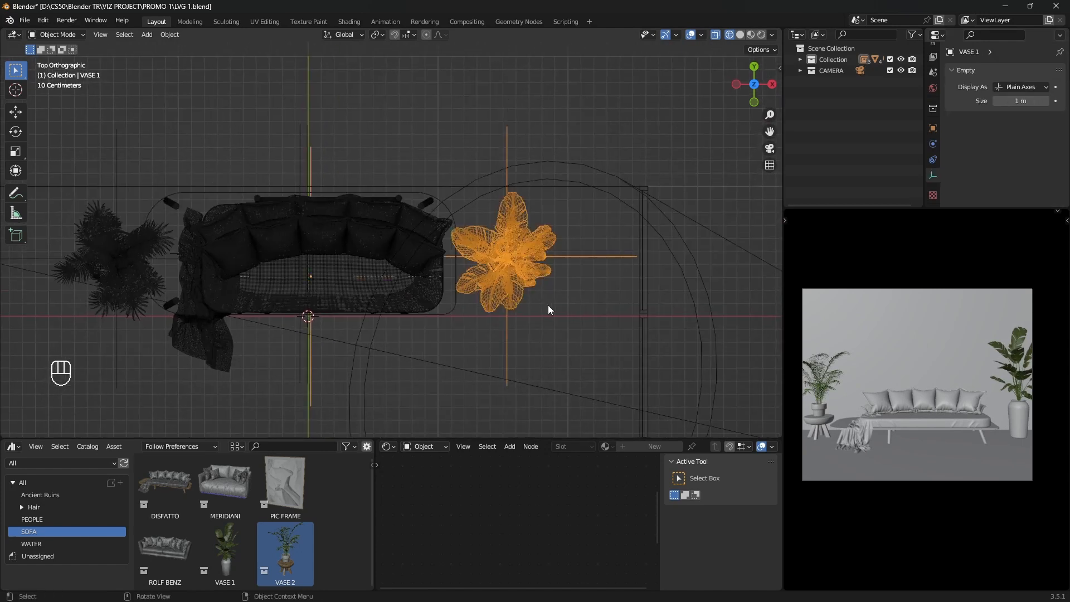
pyautogui.press('g')
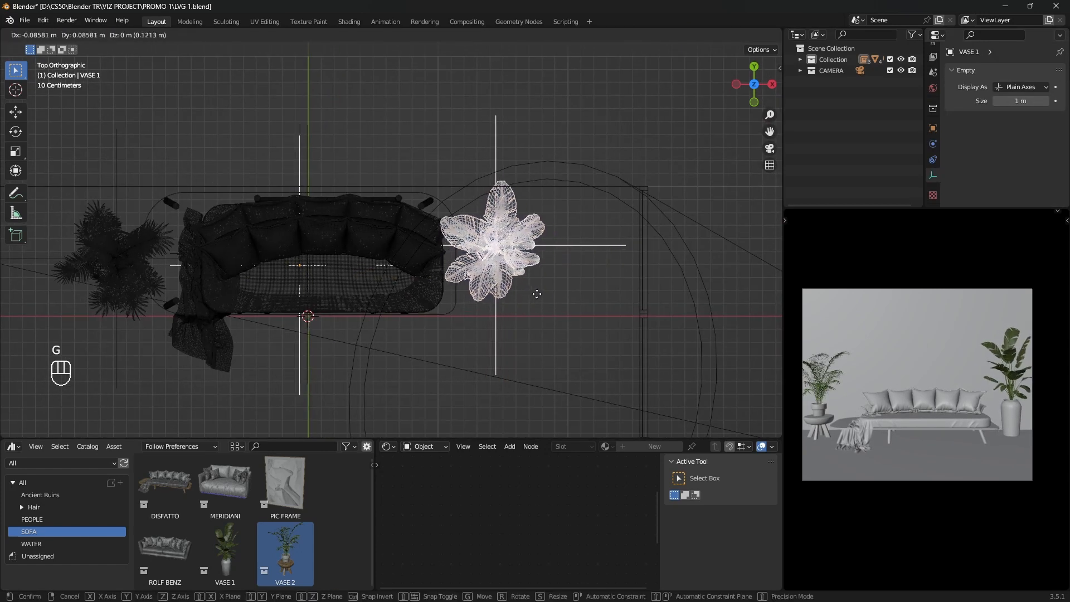
pyautogui.click(542, 293)
# Step: Add the PIC FRAME asset from the SOFA catalog and move it into the room behind the sofa
pyautogui.scroll(-4, 409, 276)
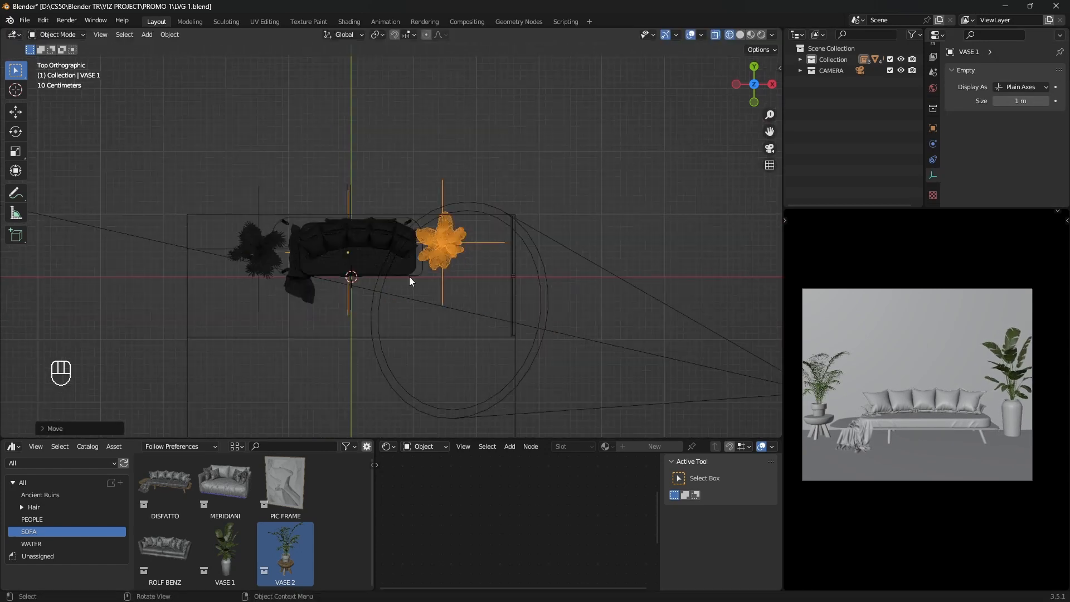
pyautogui.scroll(-3, 409, 277)
pyautogui.keyDown('shift'); pyautogui.moveTo(409, 277); pyautogui.dragTo(583, 182, button='middle'); pyautogui.keyUp('shift')
pyautogui.moveTo(284, 491); pyautogui.dragTo(453, 373)
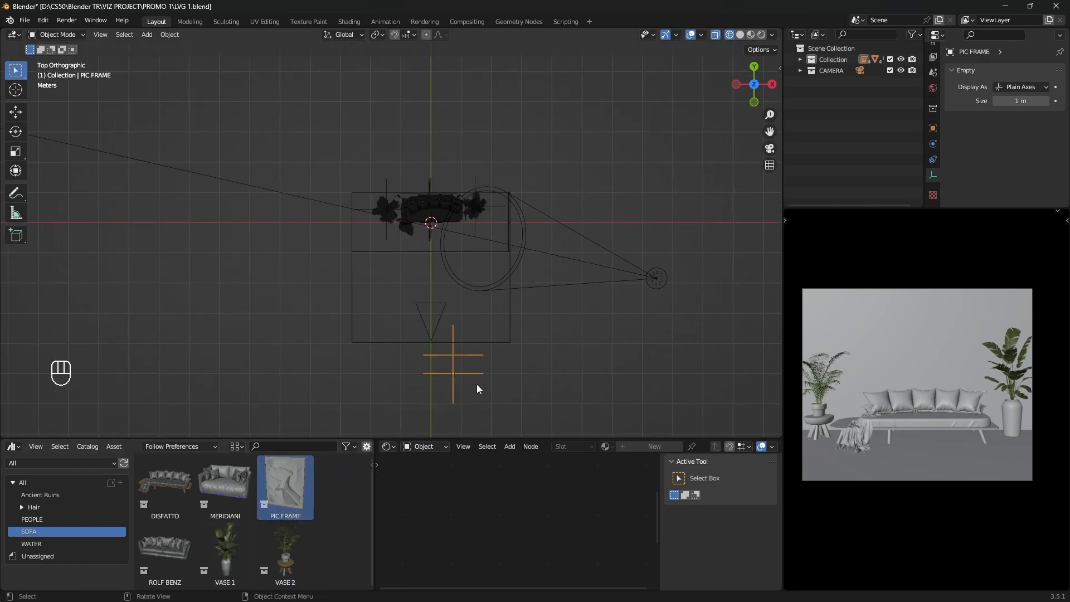
pyautogui.press('g')
pyautogui.click(449, 223)
# Step: Switch the camera preview to wireframe and move the picture frame back against the wall, slightly toward the window side
pyautogui.scroll(3, 445, 216)
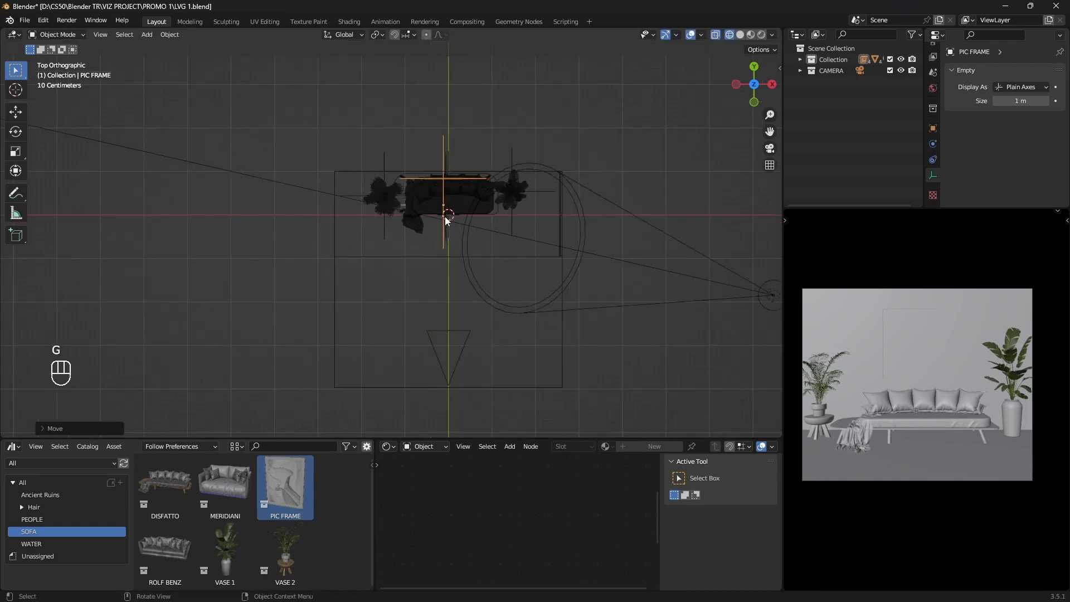
pyautogui.press('z')
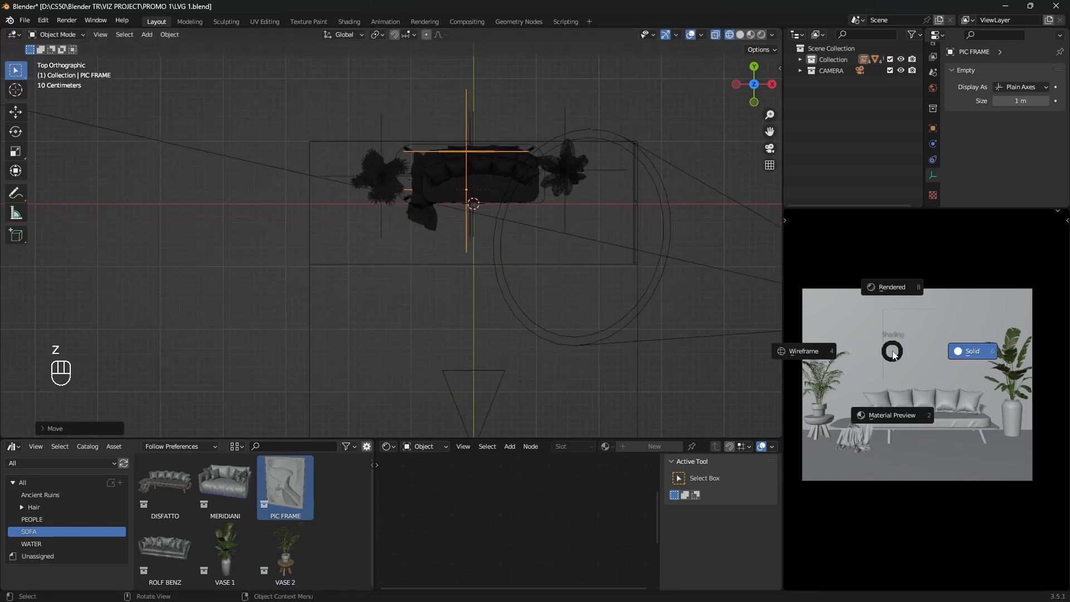
pyautogui.click(834, 359)
pyautogui.keyDown('shift'); pyautogui.moveTo(377, 150); pyautogui.dragTo(374, 253, button='middle'); pyautogui.keyUp('shift')
pyautogui.scroll(6, 477, 266)
pyautogui.keyDown('shift'); pyautogui.moveTo(478, 267); pyautogui.dragTo(468, 372, button='middle'); pyautogui.keyUp('shift')
pyautogui.scroll(4, 462, 305)
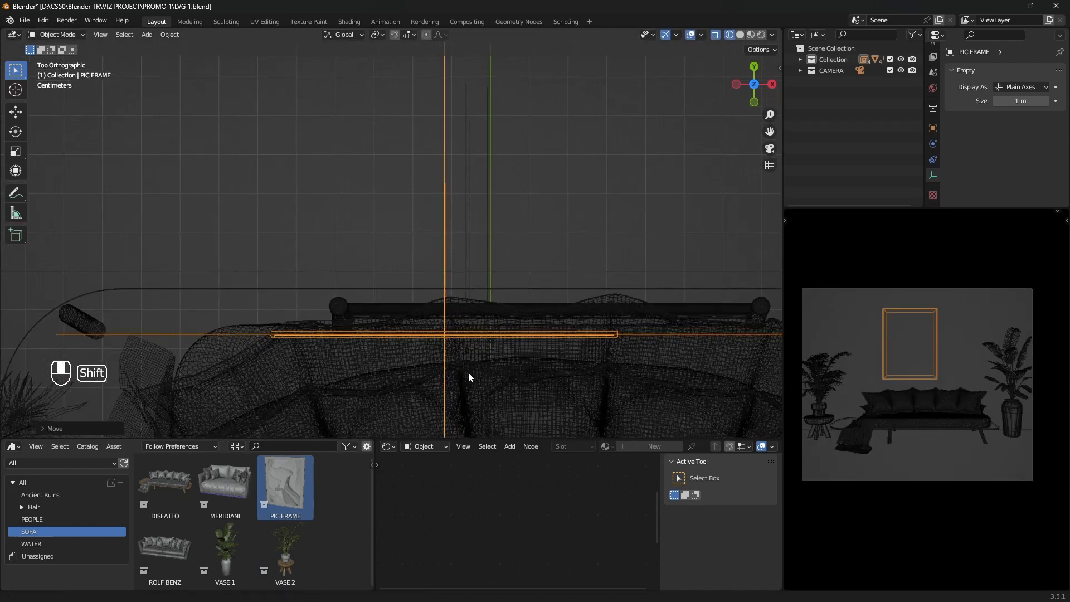
pyautogui.press('g')
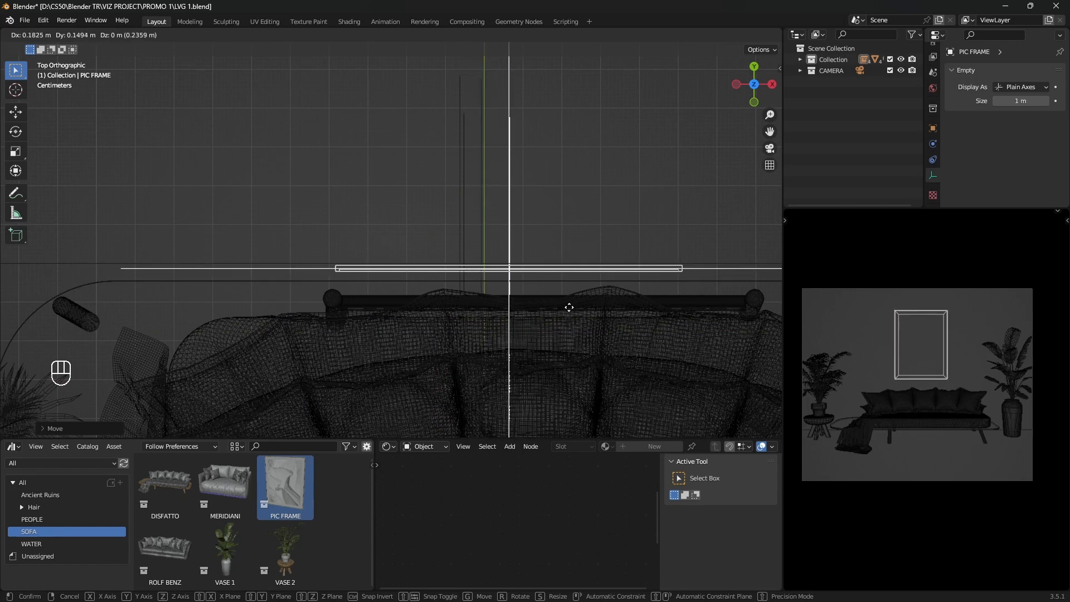
pyautogui.click(570, 308)
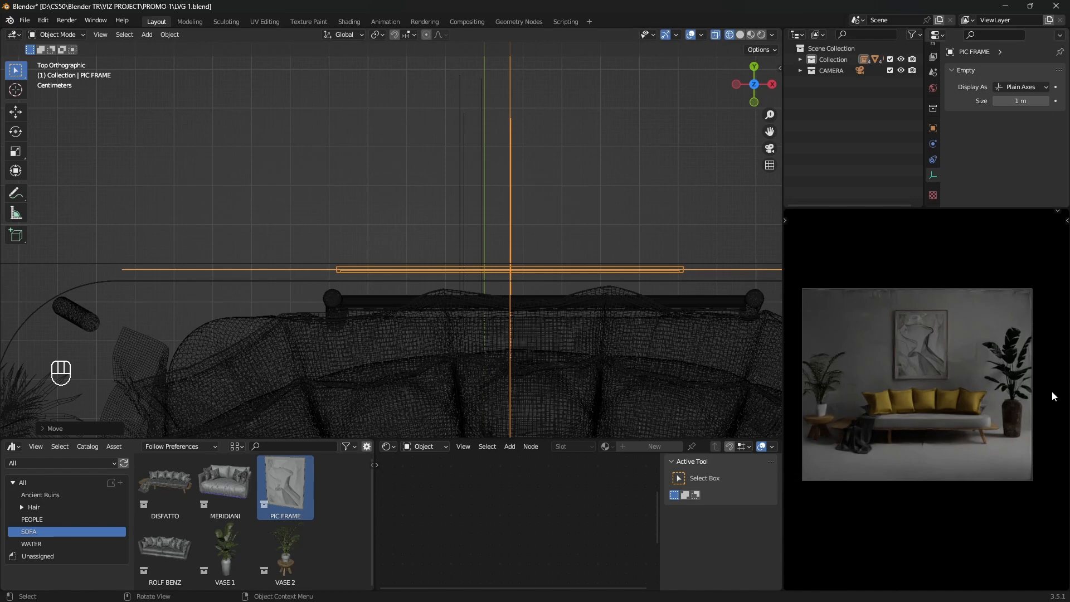
# Step: Set the spot light's power to 200000 W and inspect its effect in the rendered camera preview
pyautogui.scroll(-10, 397, 192)
pyautogui.click(608, 286)
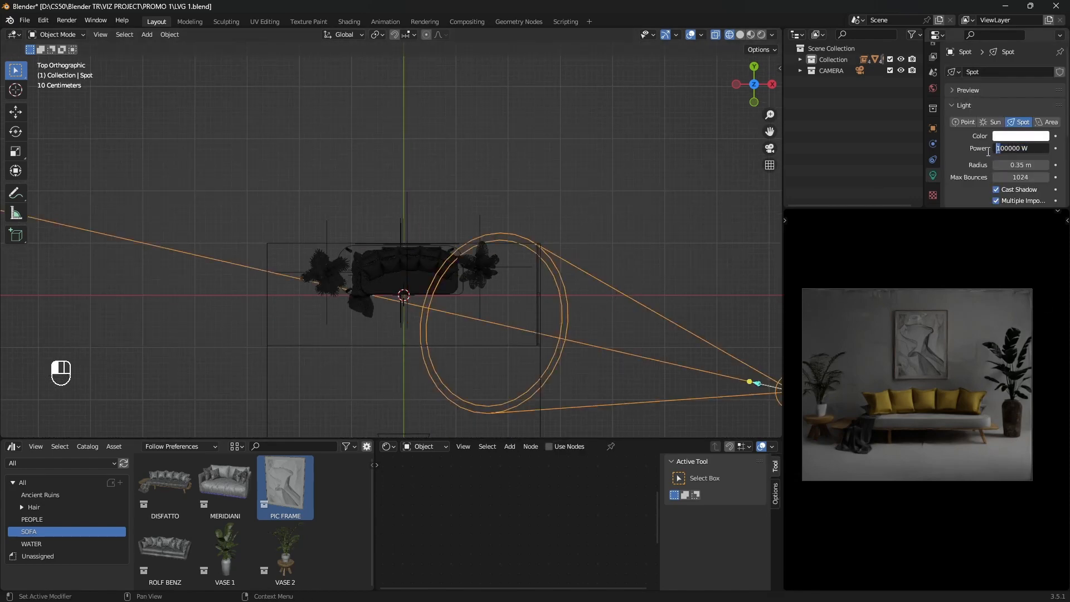
pyautogui.write('2')
pyautogui.press('Return')
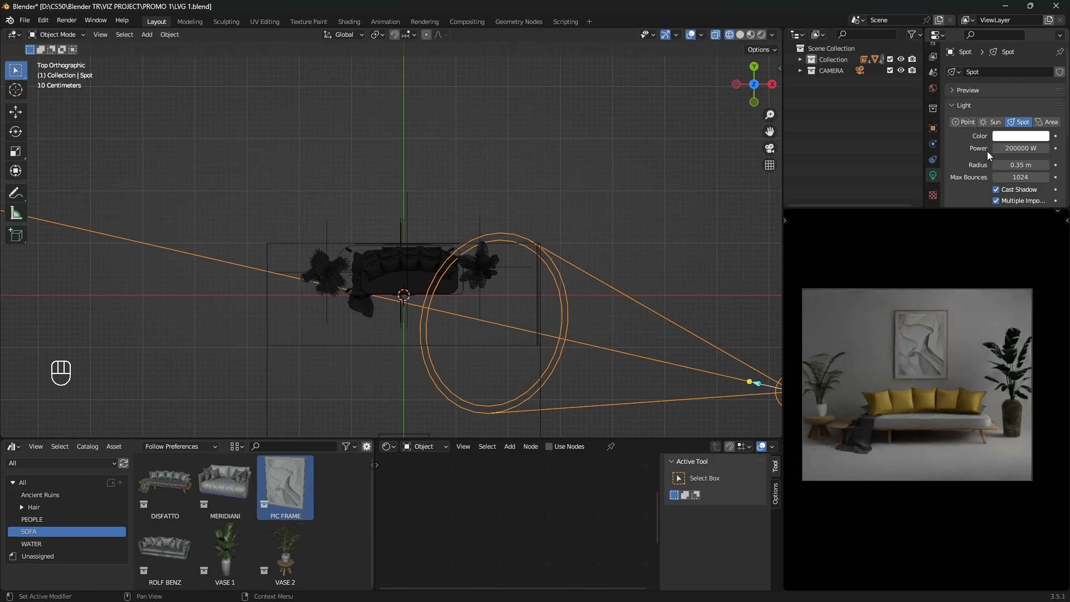
pyautogui.scroll(2, 877, 407)
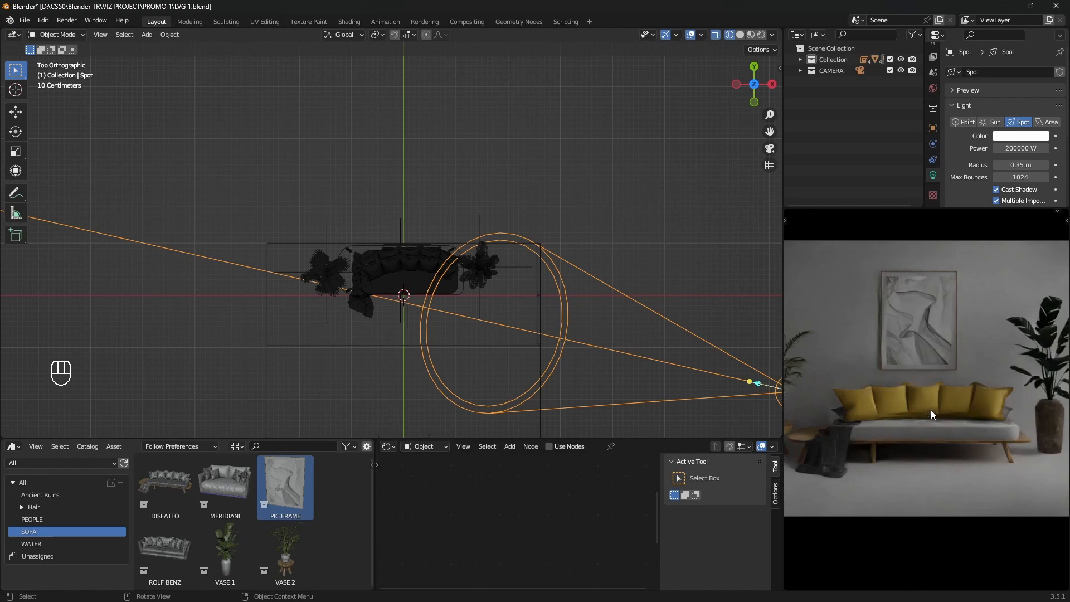
pyautogui.scroll(-2, 908, 403)
pyautogui.moveTo(909, 403)
pyautogui.keyDown('shift'); pyautogui.mouseDown(button='middle')
pyautogui.moveTo(916, 415)
pyautogui.moveTo(905, 409)
pyautogui.mouseUp(button='middle'); pyautogui.keyUp('shift')
pyautogui.scroll(1, 871, 407)
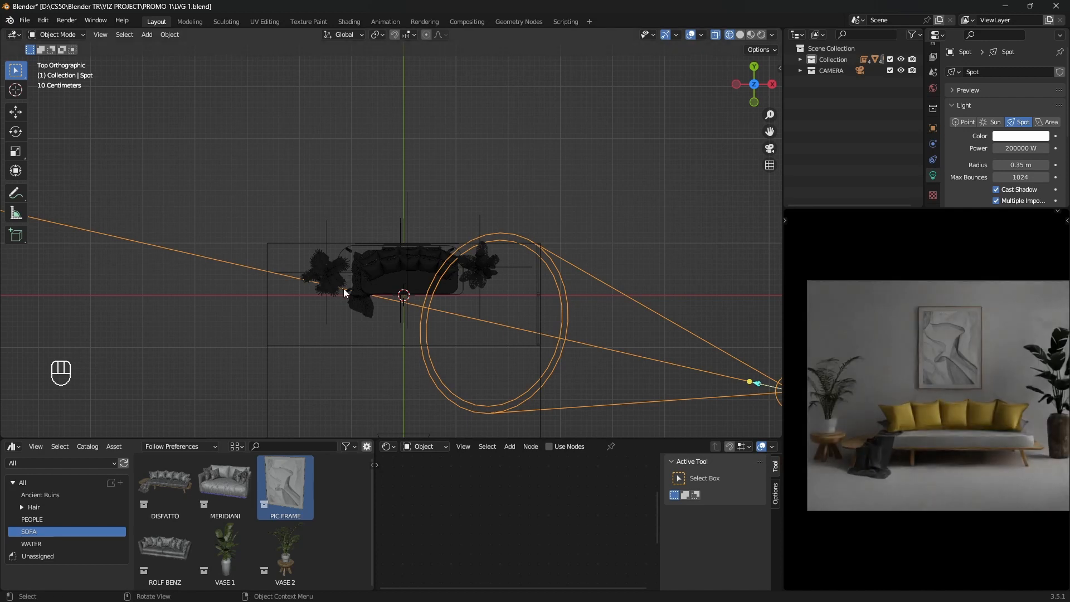
# Step: Move VASE 2 slightly away from the sofa and the back wall
pyautogui.scroll(3, 343, 290)
pyautogui.keyDown('shift'); pyautogui.moveTo(362, 287); pyautogui.dragTo(589, 235, button='middle'); pyautogui.keyUp('shift')
pyautogui.scroll(1, 589, 235)
pyautogui.click(673, 233)
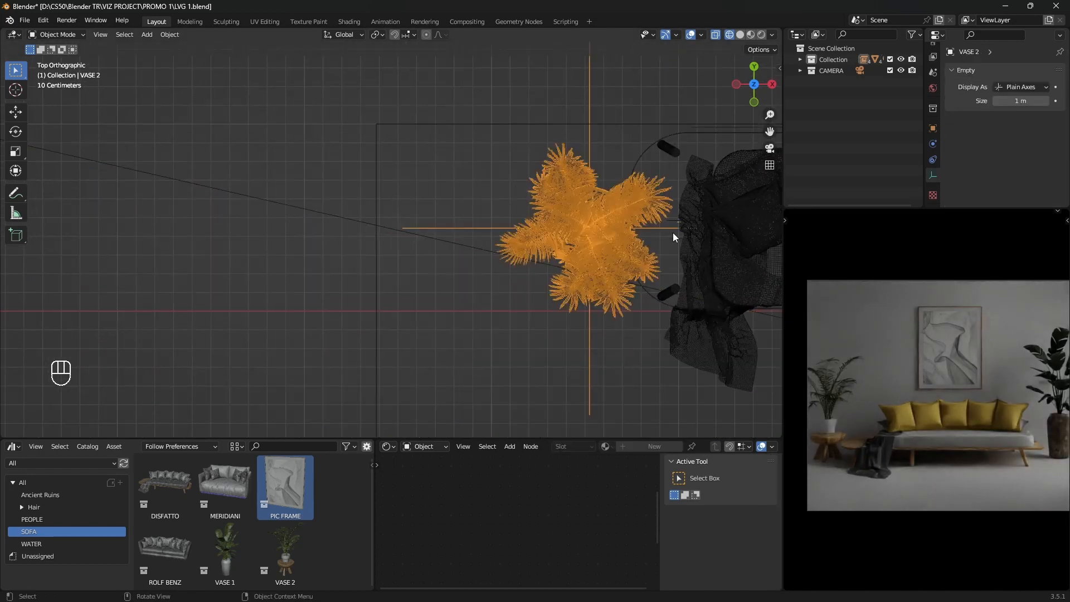
pyautogui.press('g')
pyautogui.click(662, 279)
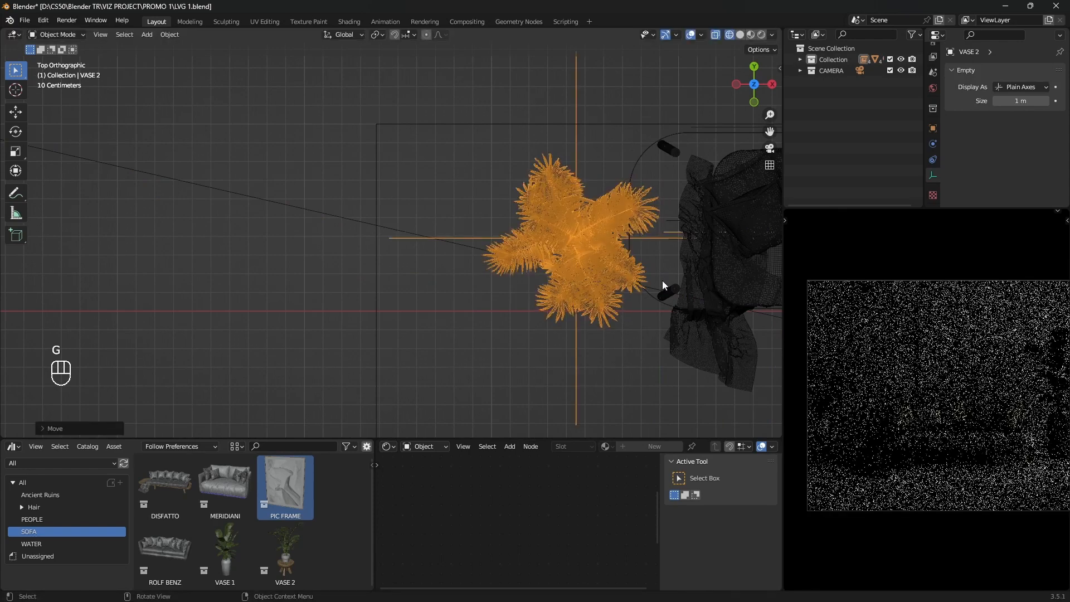
# Step: Move VASE 2 slightly closer to the sofa and deselect it
pyautogui.press('g')
pyautogui.click(591, 348)
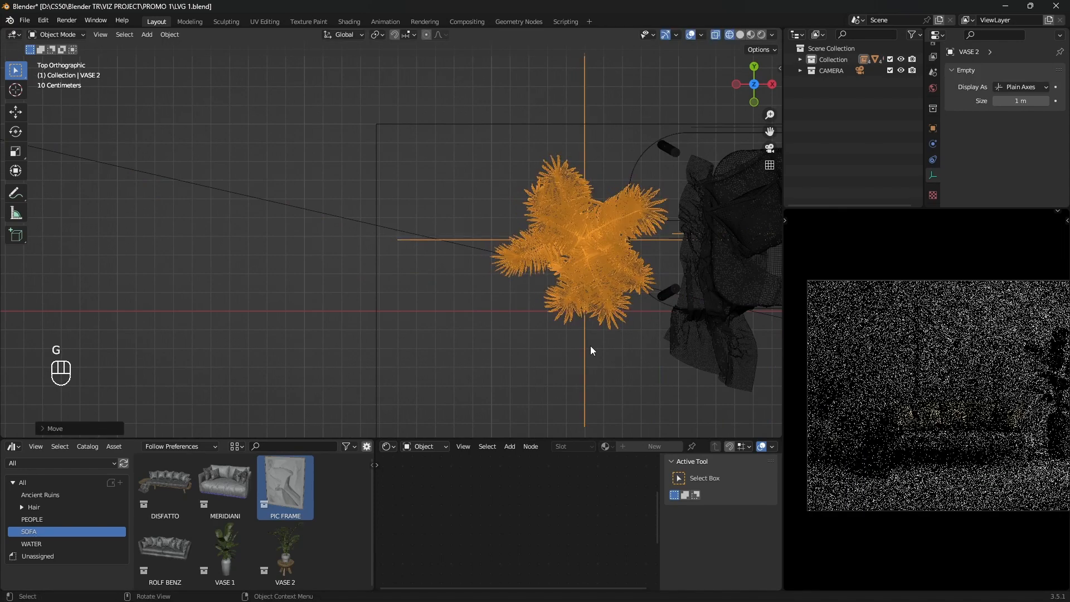
pyautogui.scroll(-3, 927, 396)
pyautogui.scroll(2, 881, 420)
pyautogui.keyDown('shift'); pyautogui.moveTo(927, 396); pyautogui.dragTo(913, 418, button='middle'); pyautogui.keyUp('shift')
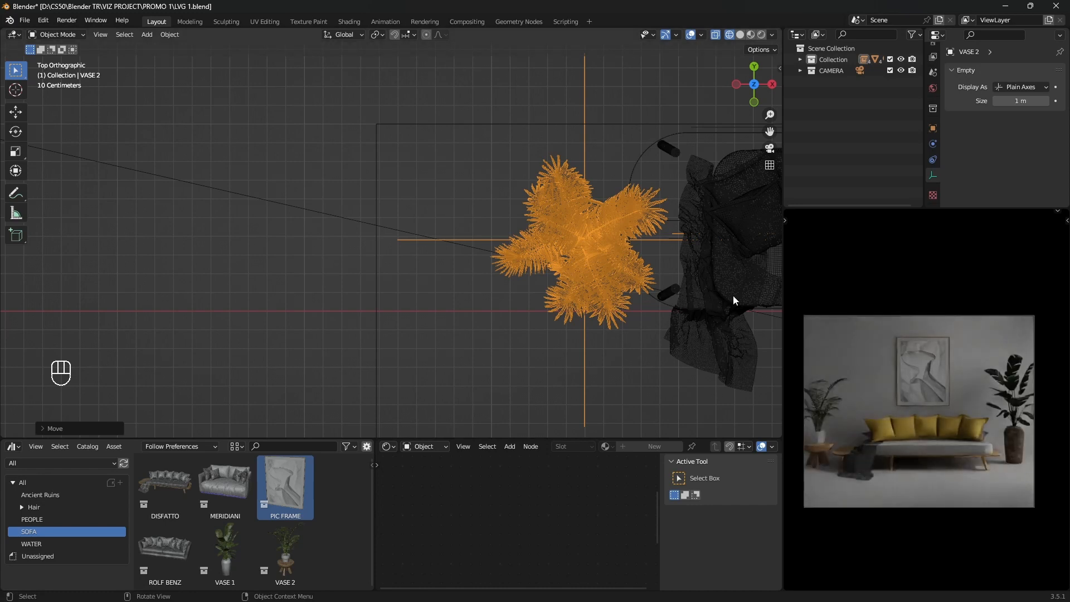
pyautogui.click(510, 95)
pyautogui.scroll(-4, 592, 306)
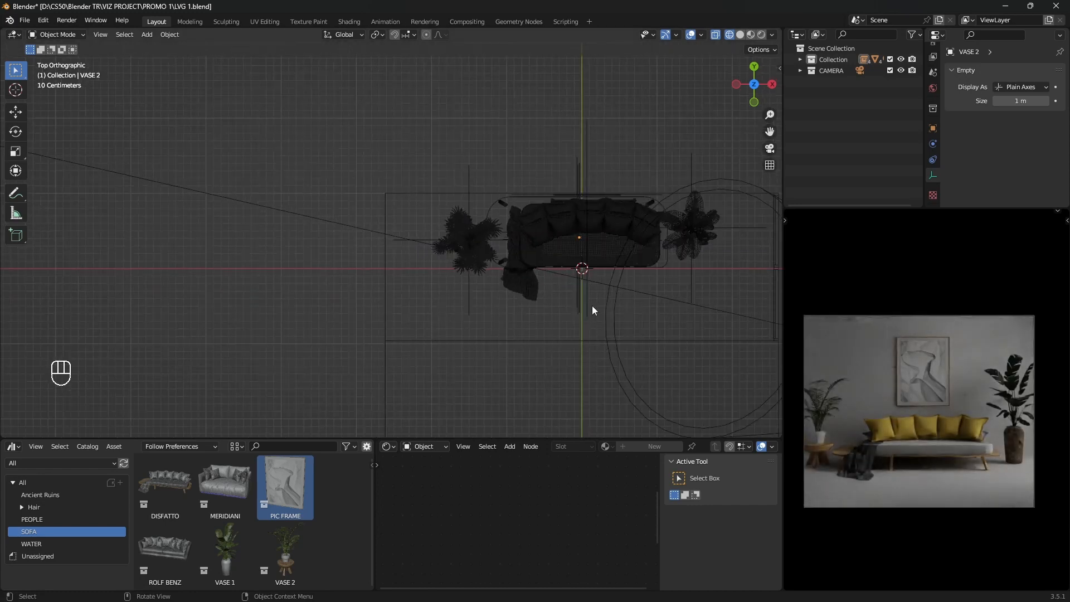
# Step: Switch the camera preview to solid shading and give the room's floor object a new material named FLOOR
pyautogui.press('z')
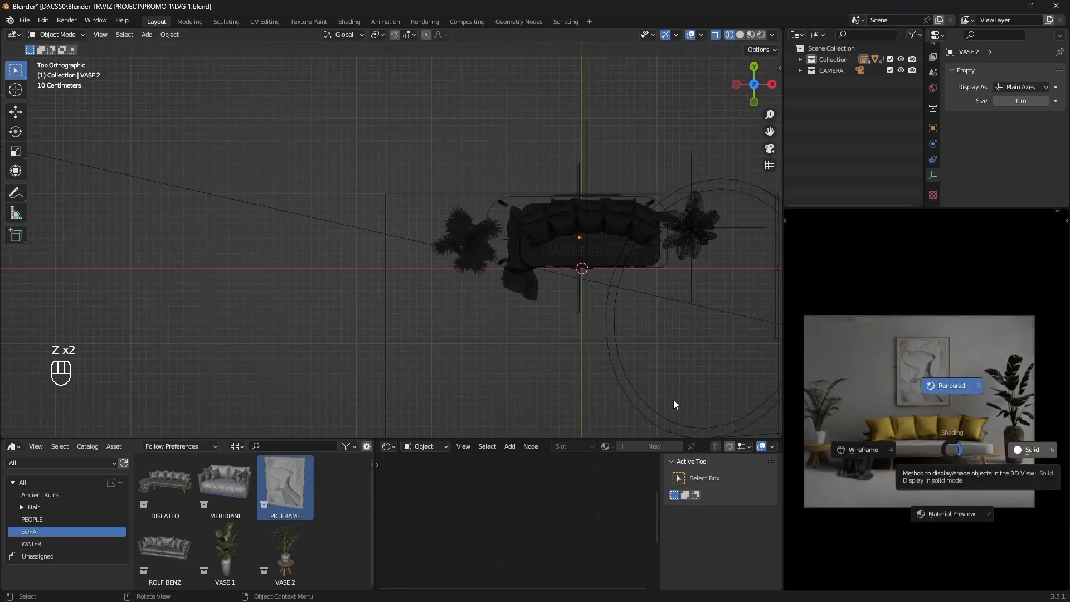
pyautogui.scroll(-6, 467, 254)
pyautogui.moveTo(533, 302); pyautogui.dragTo(474, 216, button='middle')
pyautogui.scroll(3, 473, 216)
pyautogui.keyDown('shift'); pyautogui.moveTo(430, 322); pyautogui.dragTo(500, 310, button='middle'); pyautogui.keyUp('shift')
pyautogui.click(412, 253)
pyautogui.moveTo(453, 283)
pyautogui.mouseDown(button='middle')
pyautogui.moveTo(325, 269)
pyautogui.moveTo(470, 285)
pyautogui.moveTo(465, 220)
pyautogui.moveTo(445, 203)
pyautogui.moveTo(462, 199)
pyautogui.mouseUp(button='middle')
pyautogui.hotkey('shift', 'z')
pyautogui.click(444, 199)
pyautogui.click(624, 450)
pyautogui.click(681, 447)
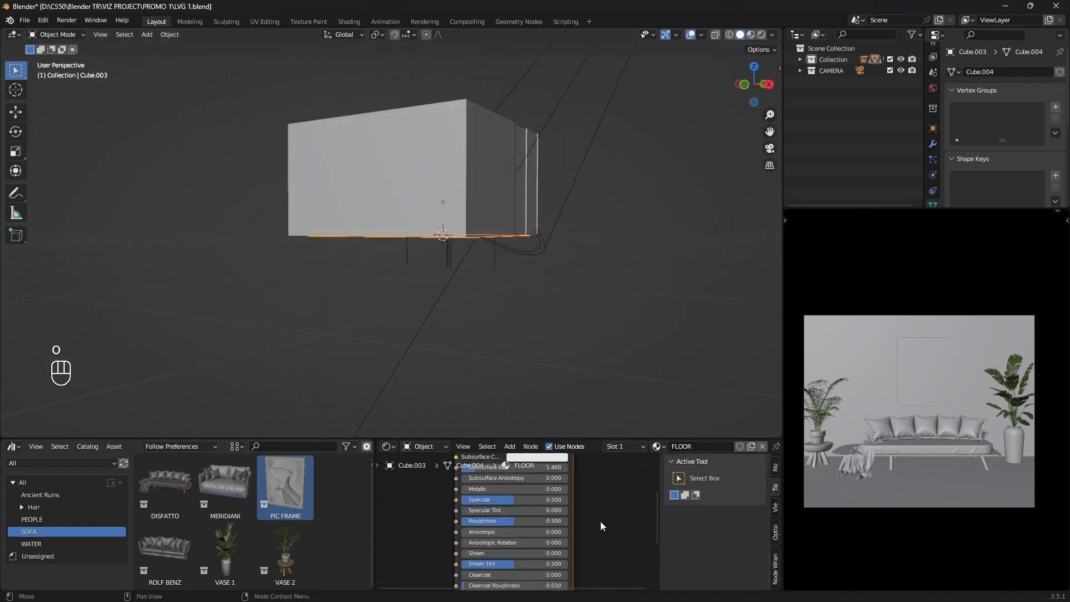
# Step: Start Principled Texture Setup on the floor's Principled BSDF node and open the Planks036B_4K-JPG folder inside the wood textures folder
pyautogui.scroll(-6, 600, 526)
pyautogui.click(545, 503)
pyautogui.hotkey('ctrl', 'shift', 't')
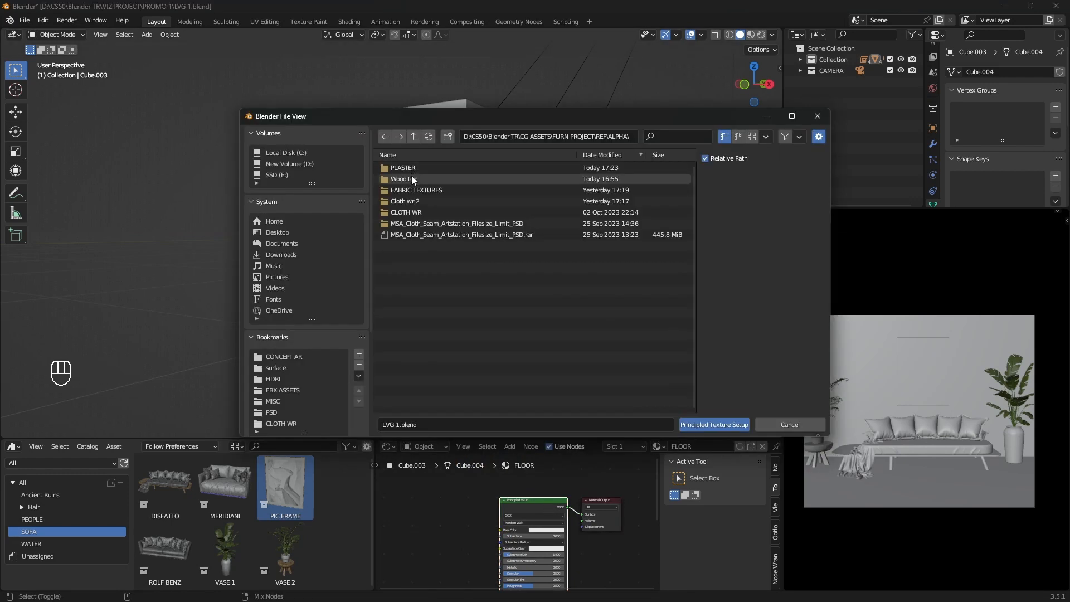
pyautogui.click(411, 177)
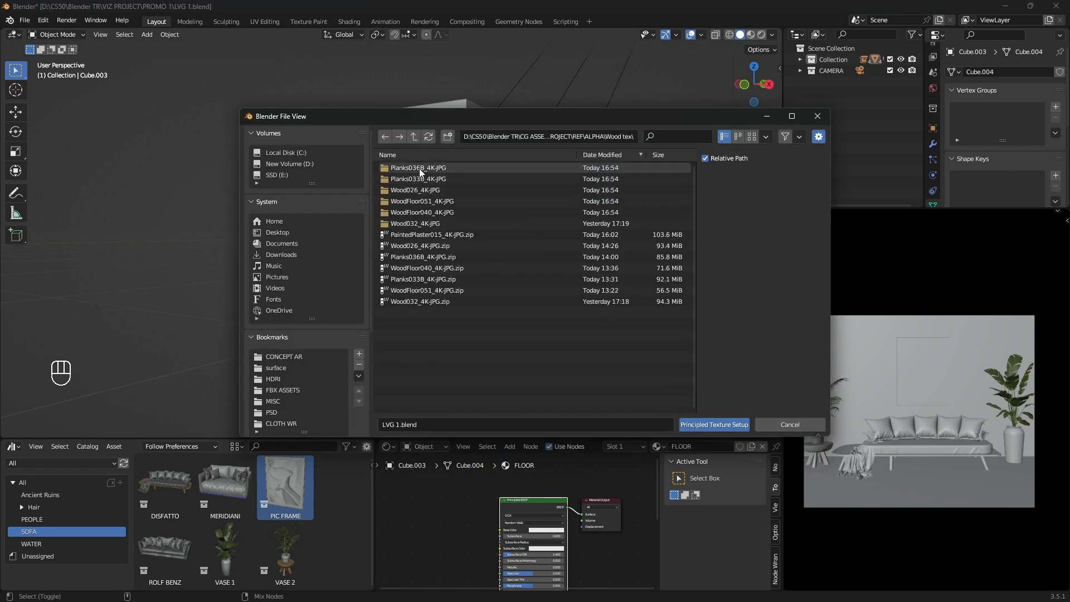
pyautogui.click(420, 168)
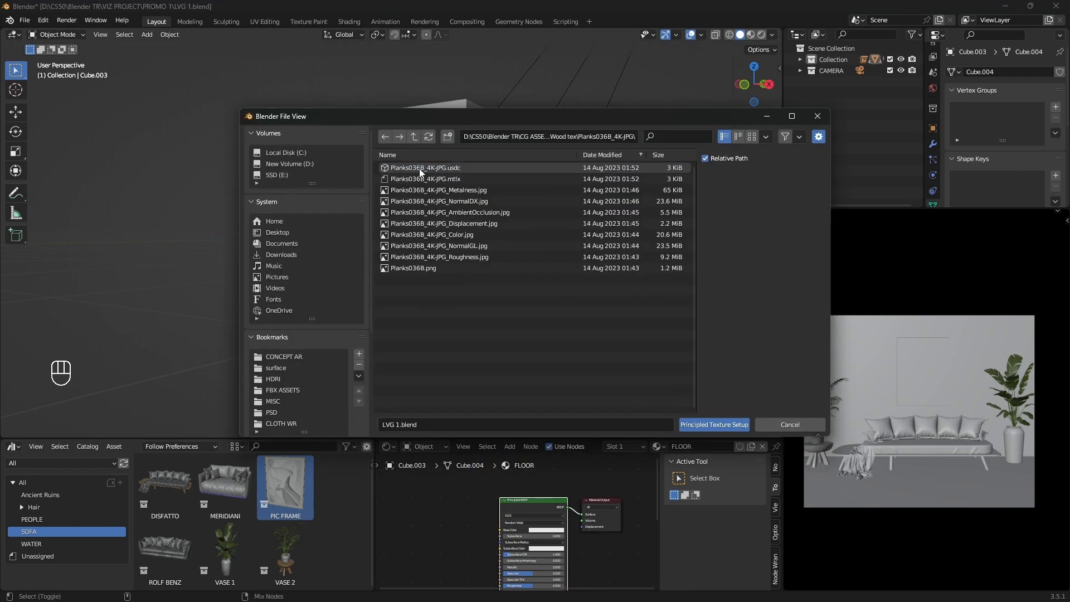
# Step: Load the Planks036B Metalness, Displacement, Color and Roughness maps plus Planks036B.png into the FLOOR material, checking them as thumbnails
pyautogui.click(450, 190)
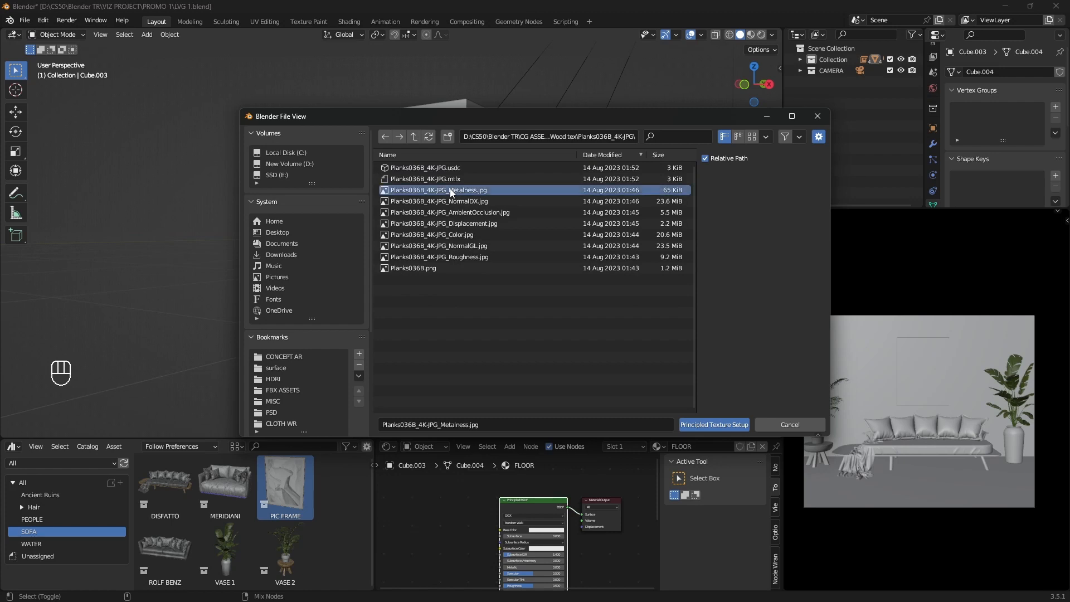
pyautogui.keyDown('ctrl'); pyautogui.click(452, 224); pyautogui.keyUp('ctrl')
pyautogui.keyDown('ctrl'); pyautogui.click(445, 235); pyautogui.keyUp('ctrl')
pyautogui.keyDown('ctrl'); pyautogui.click(434, 257); pyautogui.keyUp('ctrl')
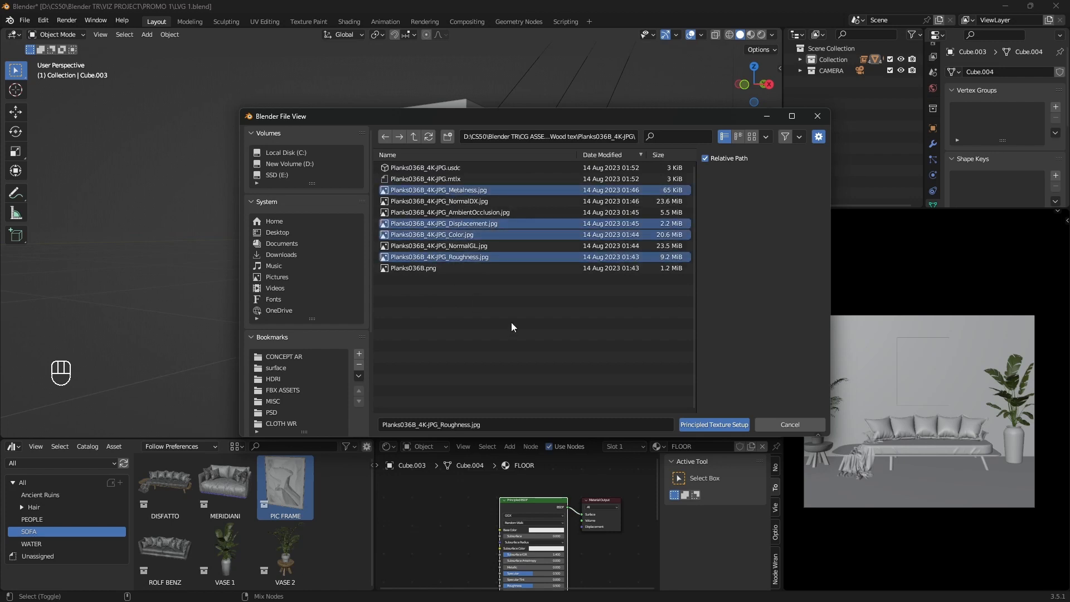
pyautogui.keyDown('ctrl'); pyautogui.click(437, 269); pyautogui.keyUp('ctrl')
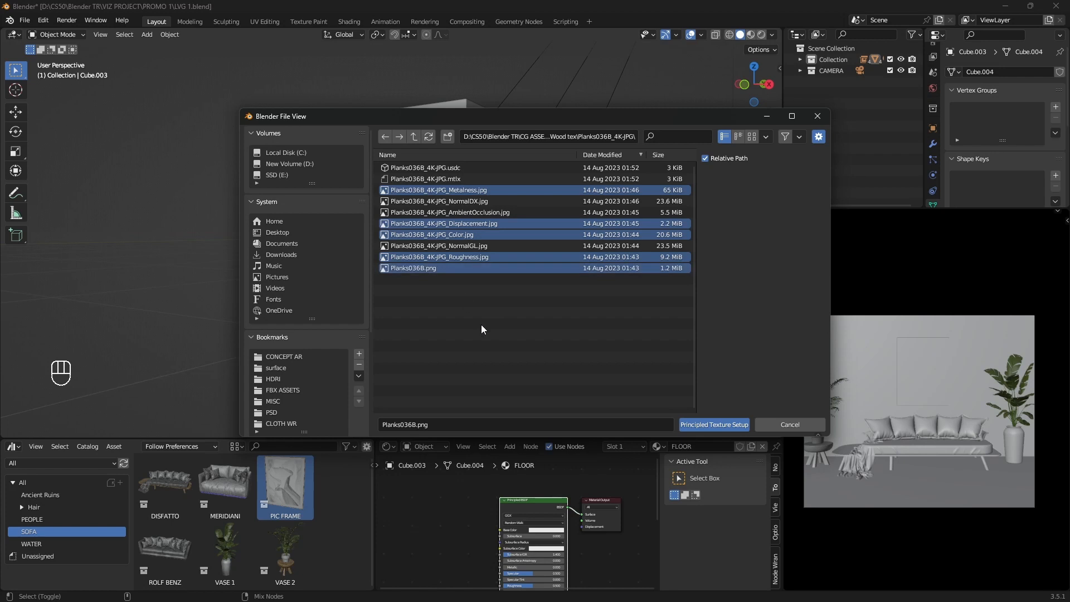
pyautogui.click(752, 137)
pyautogui.scroll(-5, 517, 311)
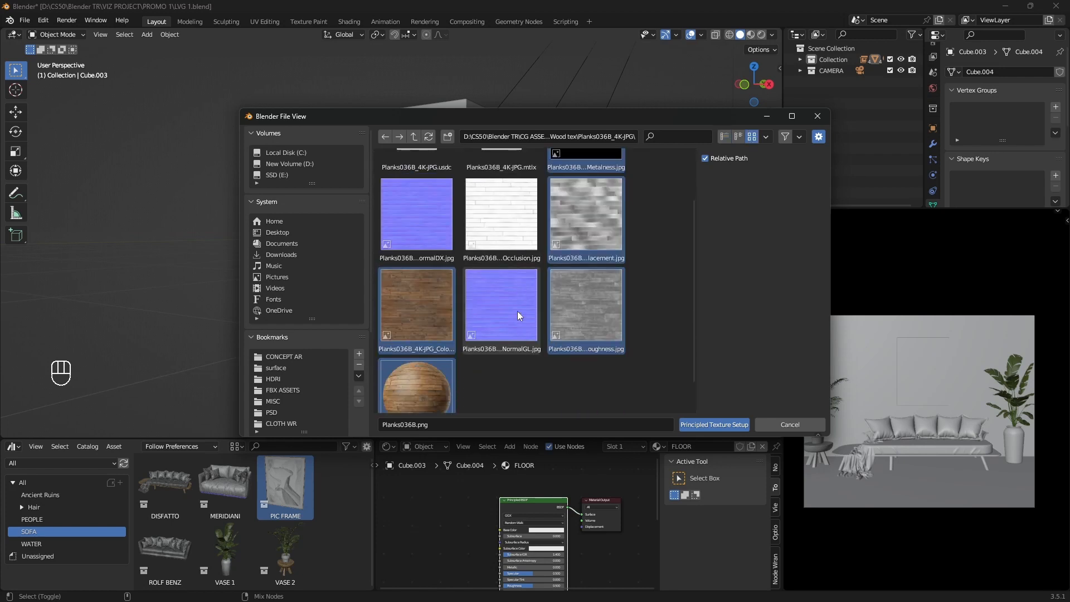
pyautogui.scroll(3, 535, 355)
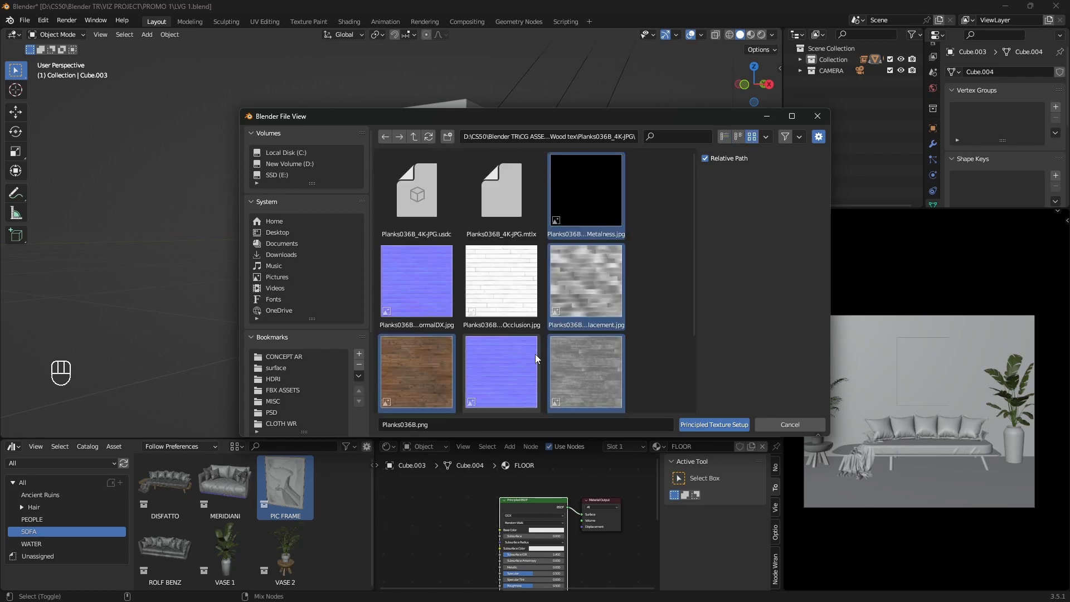
pyautogui.click(714, 425)
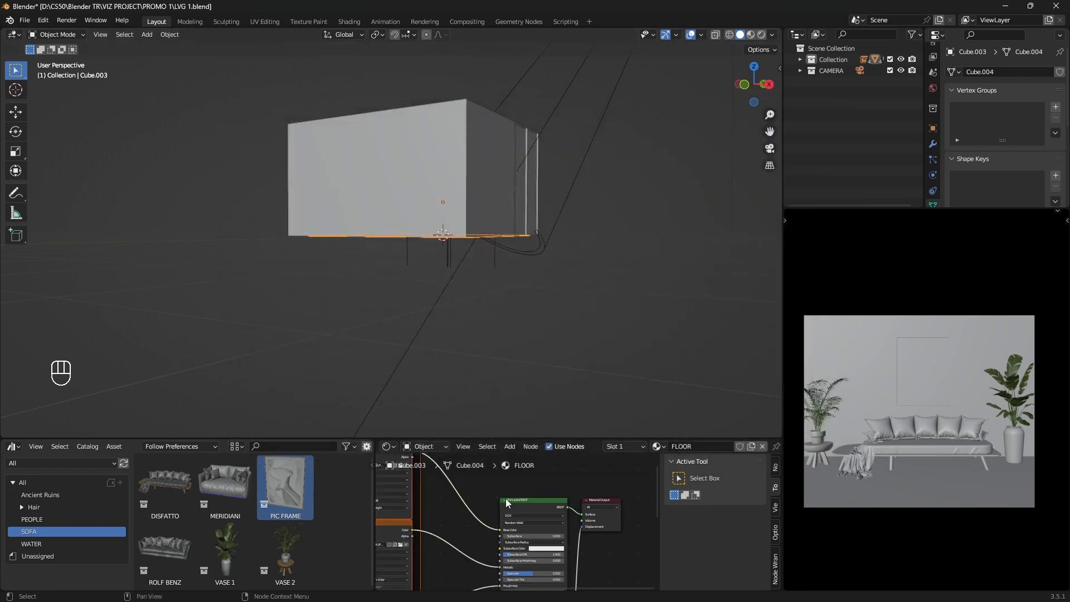
# Step: Set the FLOOR material's displacement scale to 0.01 and switch the camera preview to rendered shading
pyautogui.scroll(6, 504, 509)
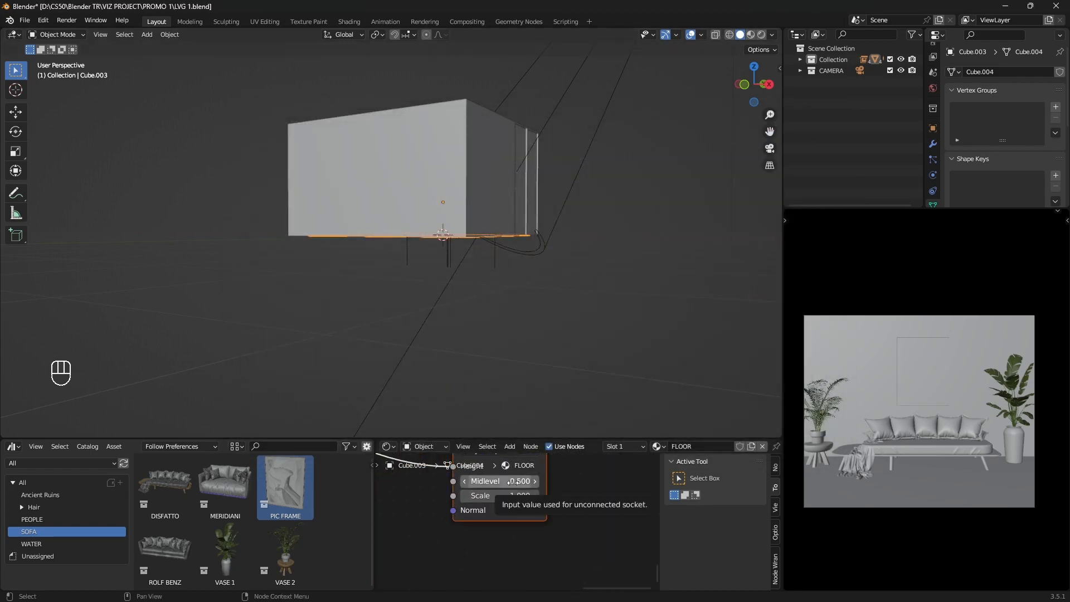
pyautogui.moveTo(511, 492); pyautogui.dragTo(516, 497, button='middle')
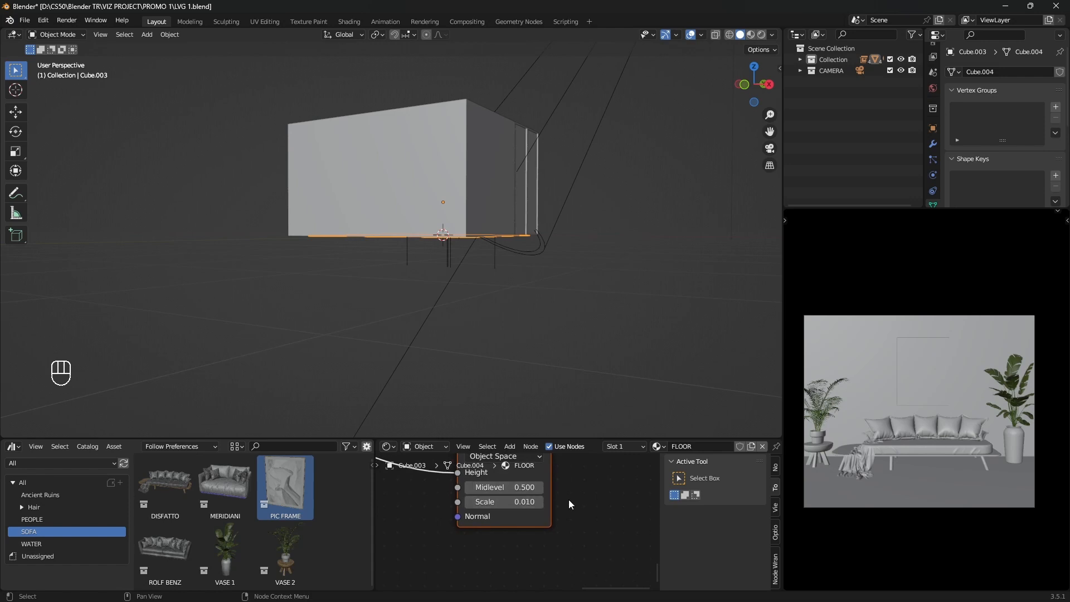
pyautogui.moveTo(512, 271); pyautogui.dragTo(511, 312, button='middle')
pyautogui.press('z')
pyautogui.click(914, 545)
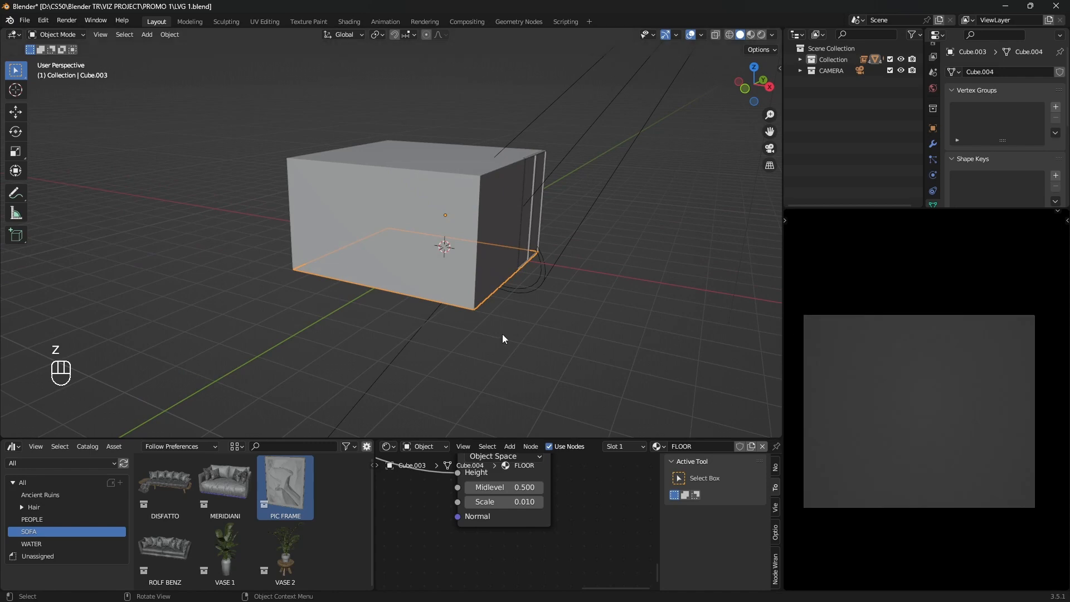
# Step: Apply the floor object's scale and unwrap its whole mesh with Cube Projection
pyautogui.hotkey('ctrl', 'a')
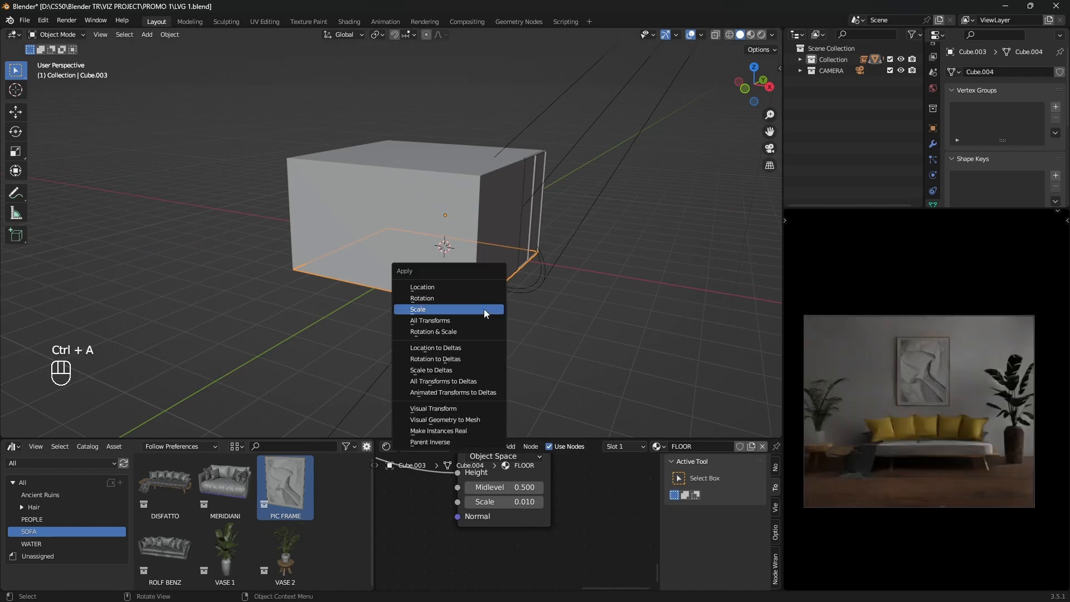
pyautogui.click(484, 309)
pyautogui.press('Tab')
pyautogui.press('a')
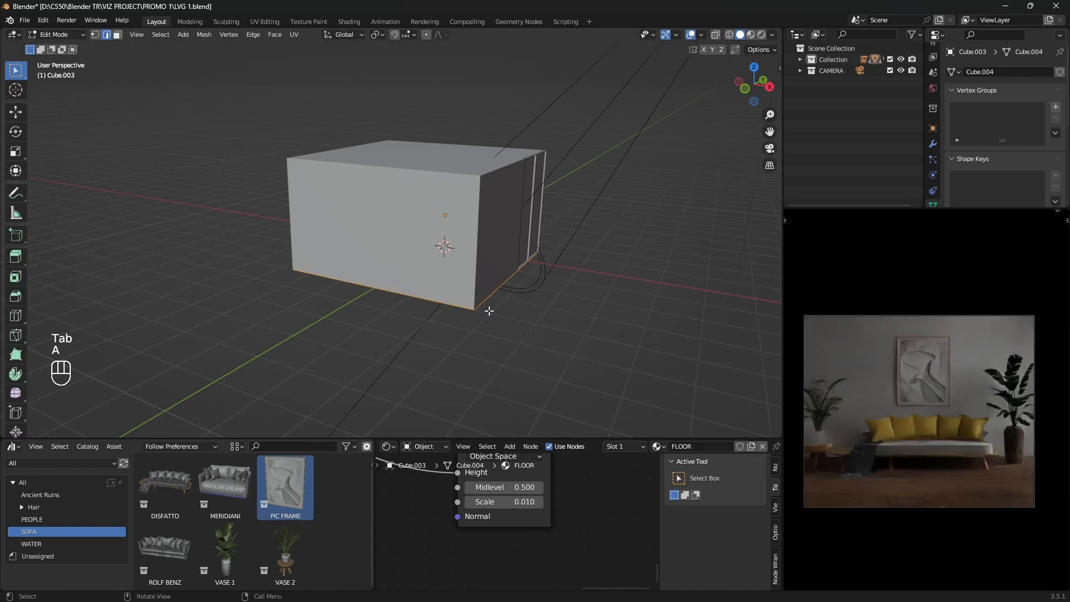
pyautogui.press('u')
pyautogui.click(469, 366)
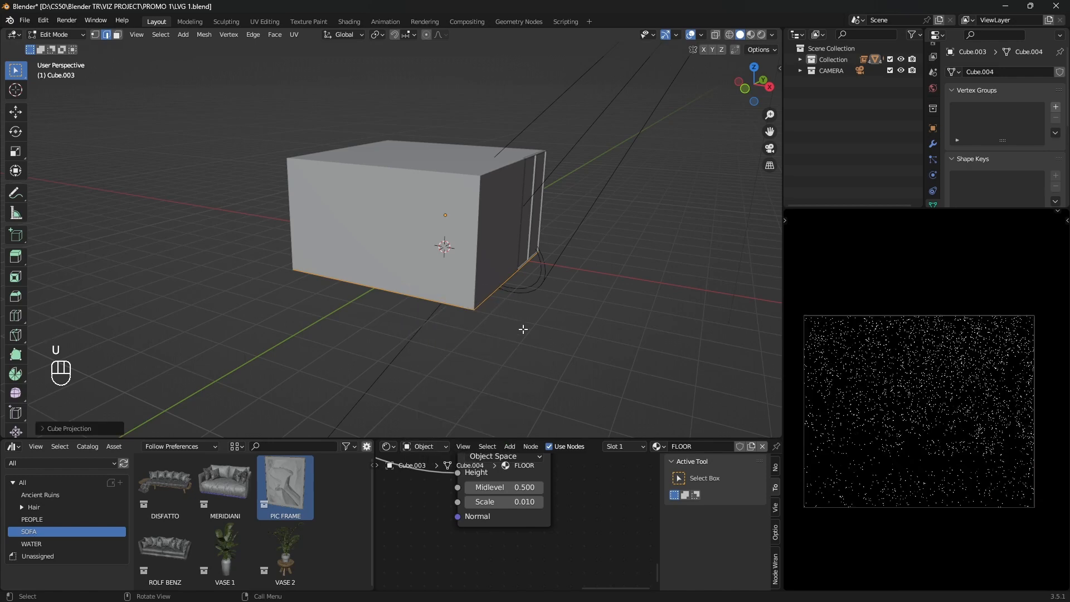
pyautogui.scroll(4, 871, 495)
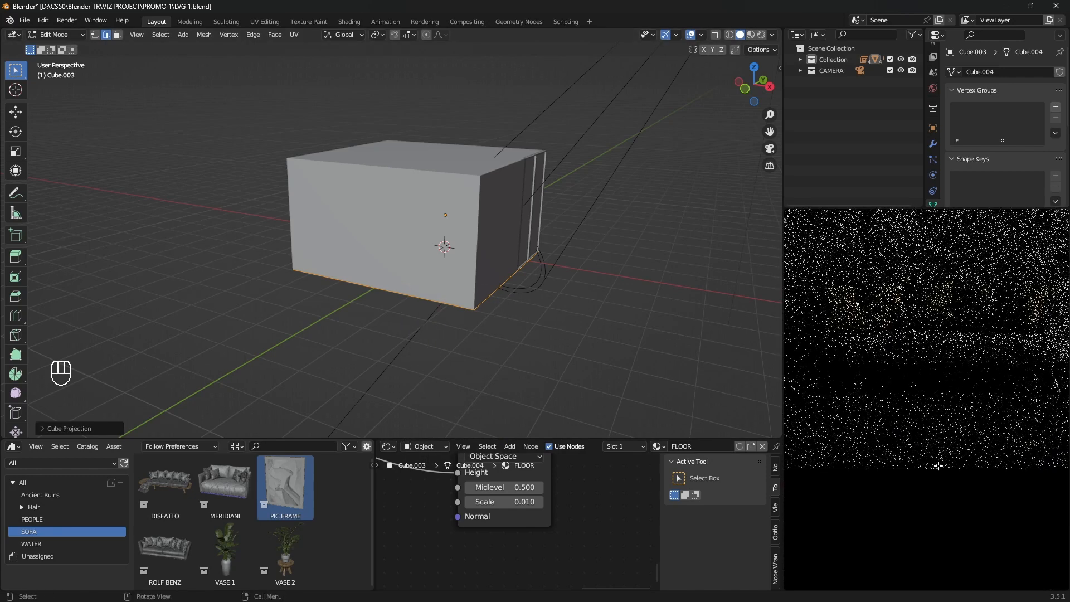
pyautogui.press('Tab')
# Step: Set the floor texture mapping to a Z rotation of 90° and a scale of 3 on all axes, ending in Object Mode
pyautogui.scroll(-5, 576, 517)
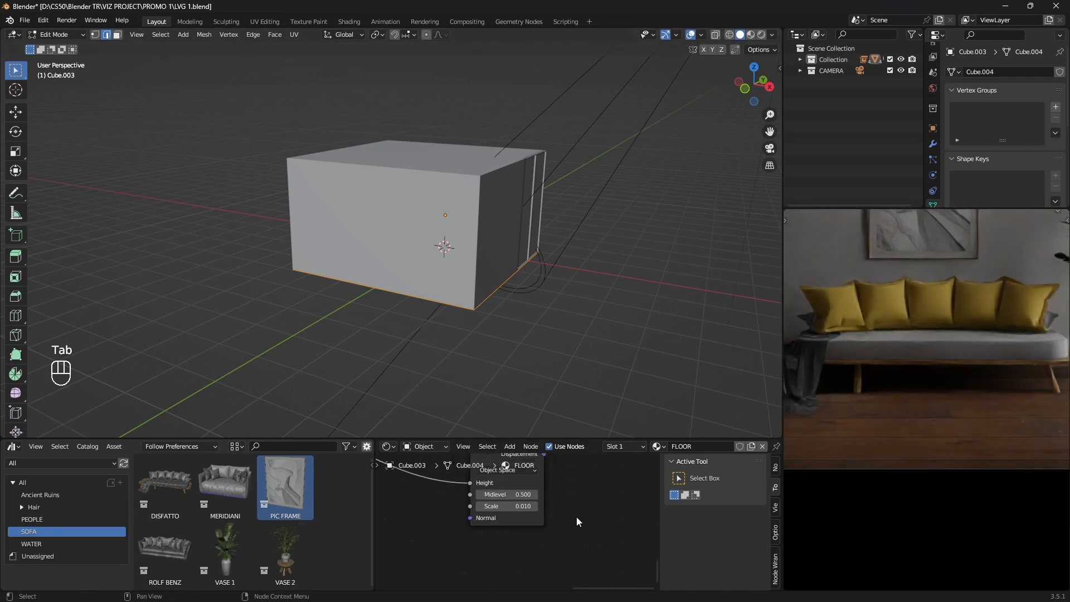
pyautogui.scroll(2, 524, 507)
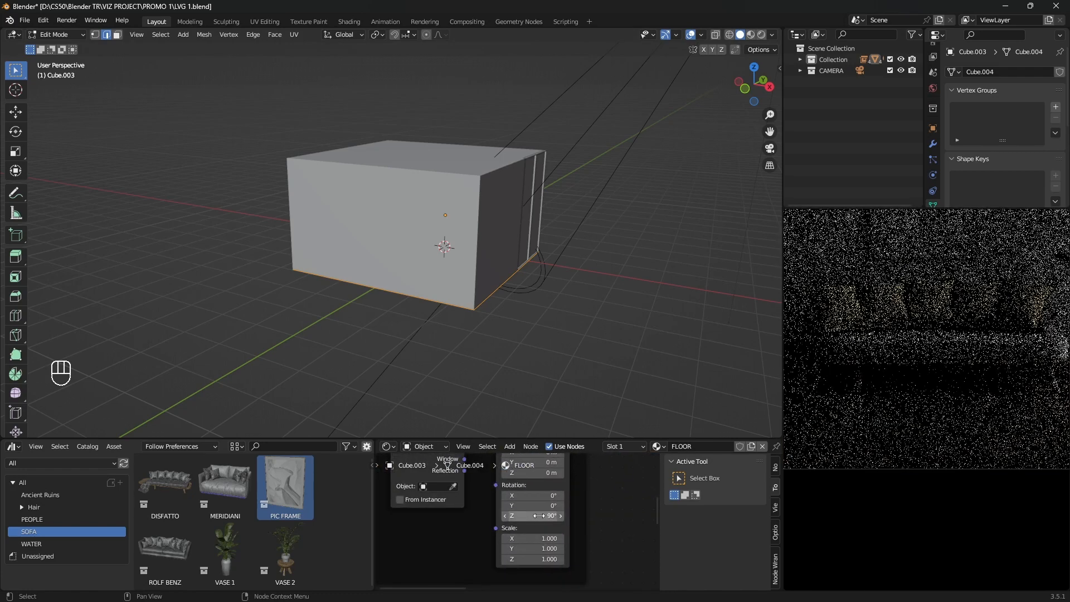
pyautogui.press('Return')
pyautogui.click(539, 538)
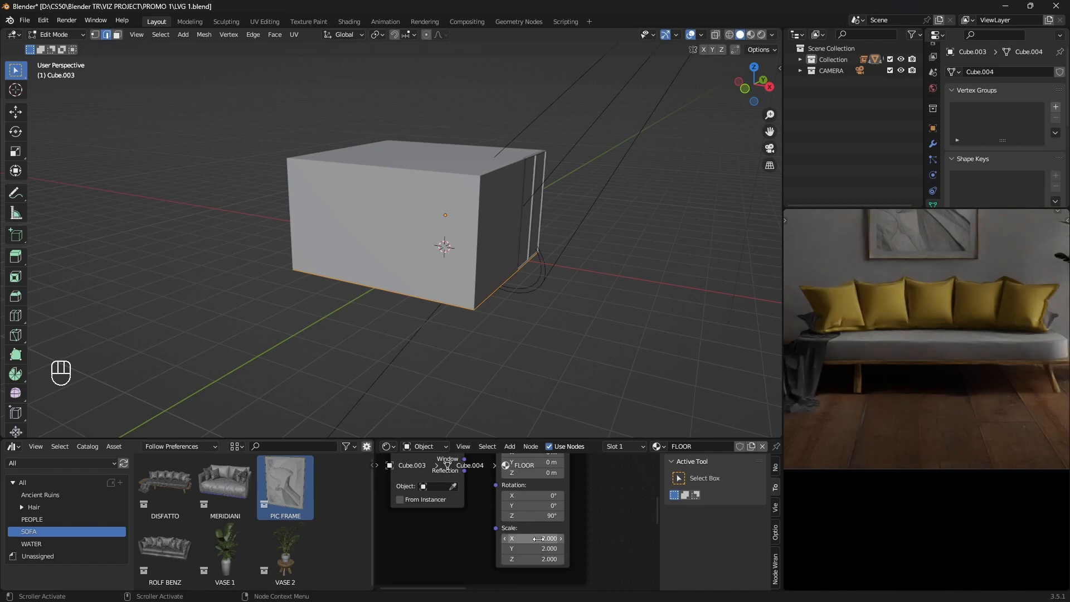
pyautogui.write('3')
pyautogui.press('Return')
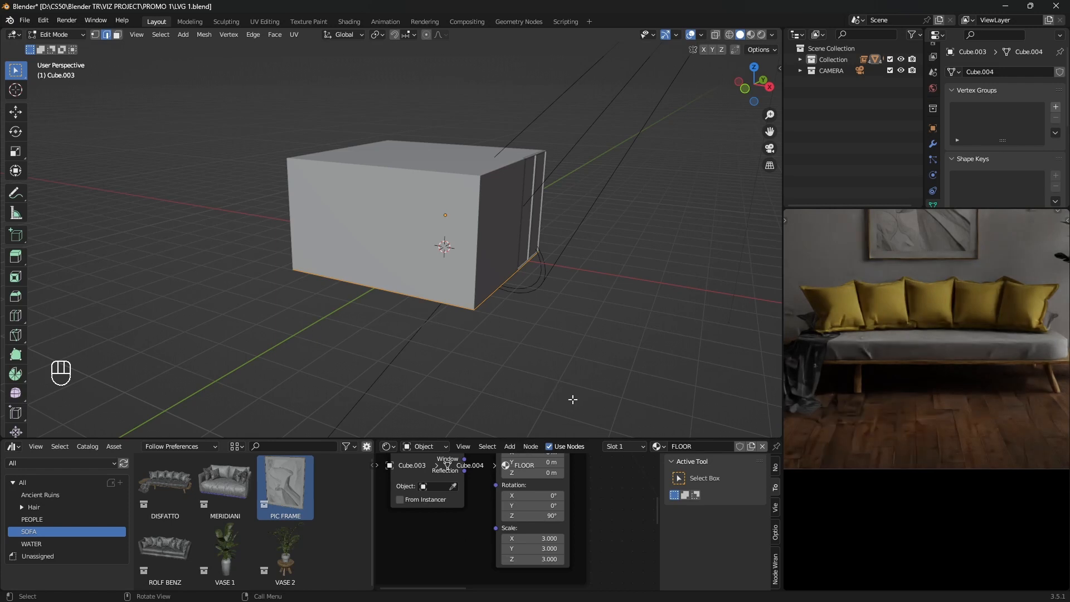
pyautogui.press('Tab')
# Step: Inspect the wood floor's plank size and direction up close in the rendered camera preview
pyautogui.scroll(-5, 580, 344)
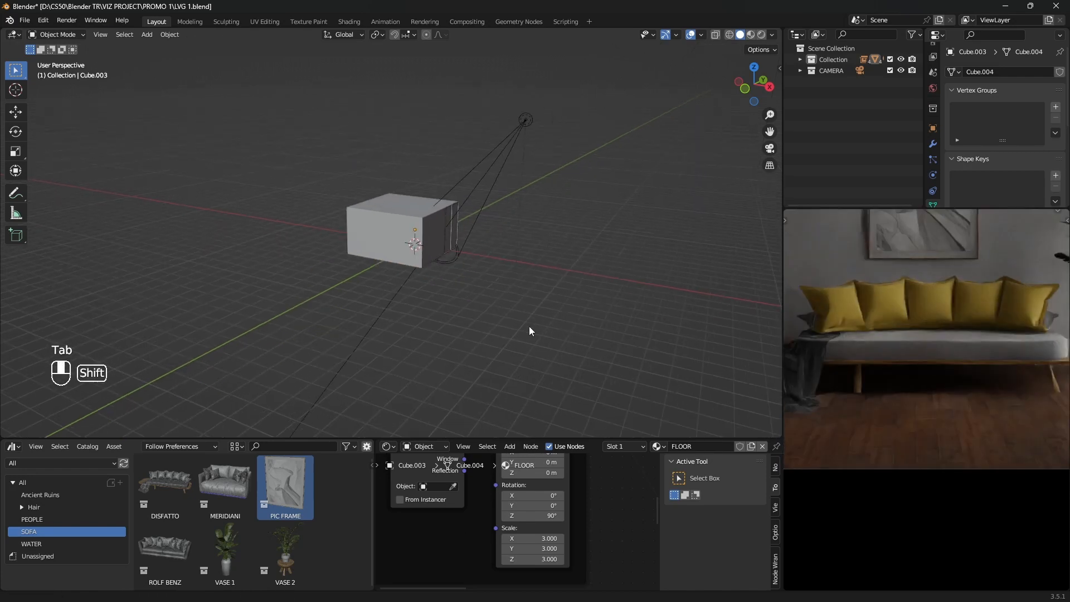
pyautogui.press('Home')
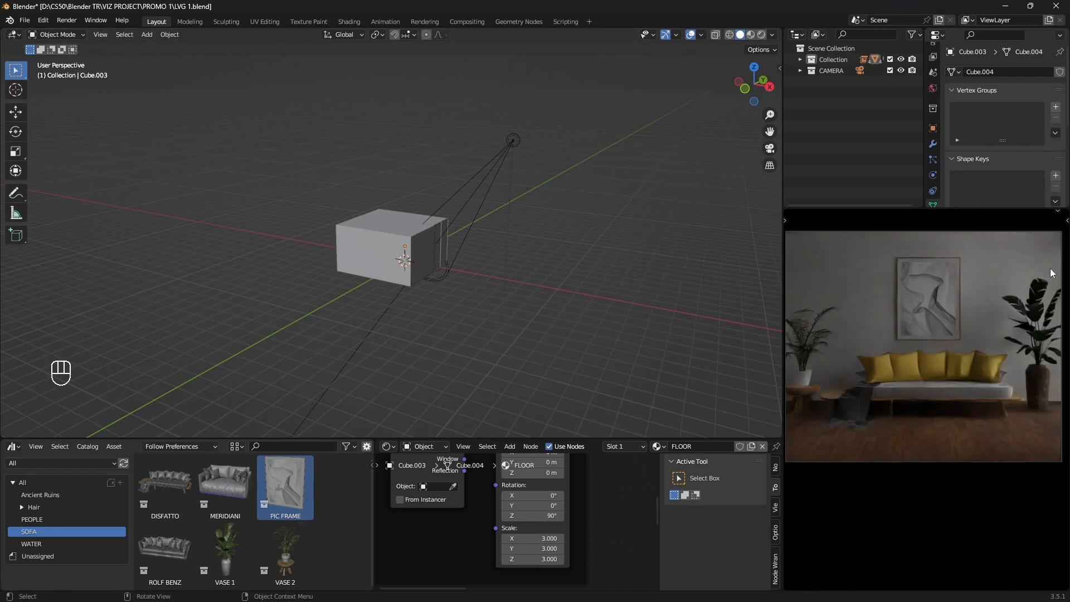
pyautogui.keyDown('shift'); pyautogui.moveTo(932, 446); pyautogui.dragTo(919, 353, button='middle'); pyautogui.keyUp('shift')
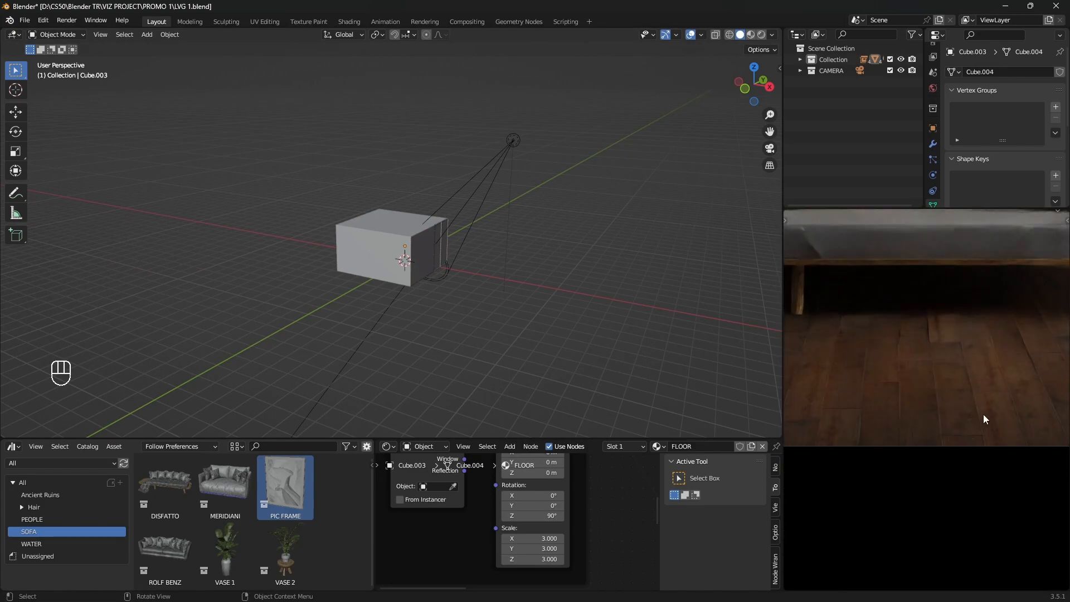
pyautogui.keyDown('shift'); pyautogui.moveTo(983, 414); pyautogui.dragTo(1029, 415, button='middle'); pyautogui.keyUp('shift')
pyautogui.keyDown('shift'); pyautogui.moveTo(862, 407); pyautogui.dragTo(882, 430, button='middle'); pyautogui.keyUp('shift')
pyautogui.press('Home')
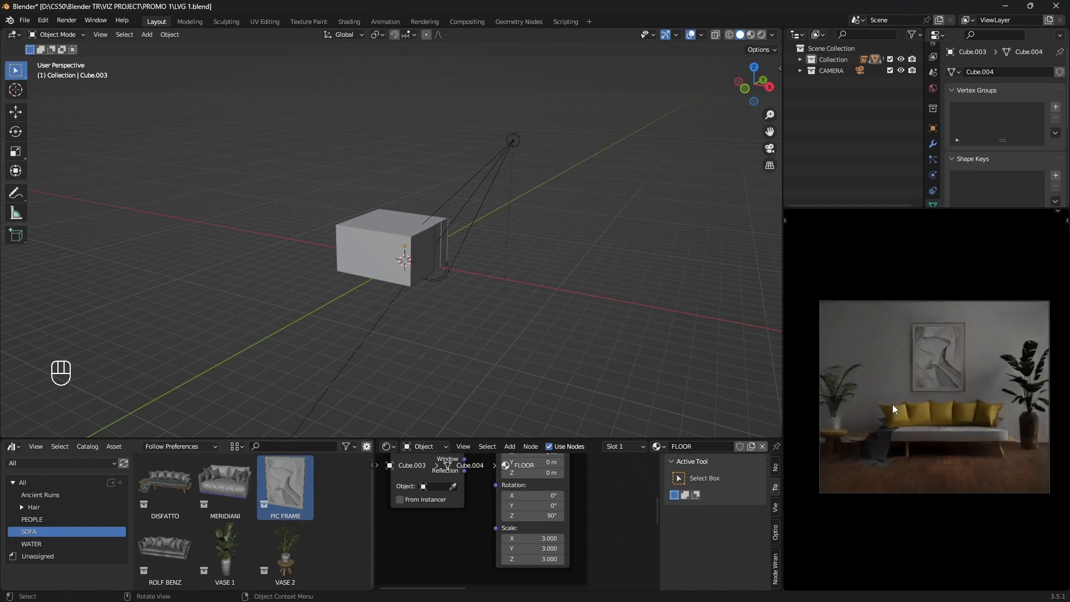
# Step: Give the room's wall object a new material named WALL
pyautogui.scroll(6, 423, 282)
pyautogui.click(490, 257)
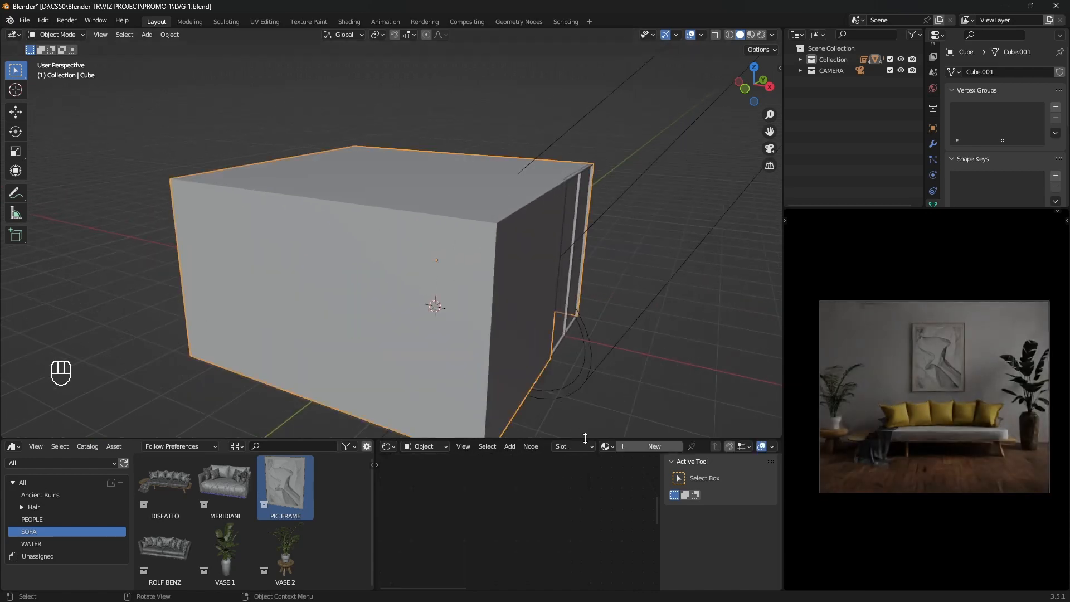
pyautogui.click(637, 447)
pyautogui.click(686, 446)
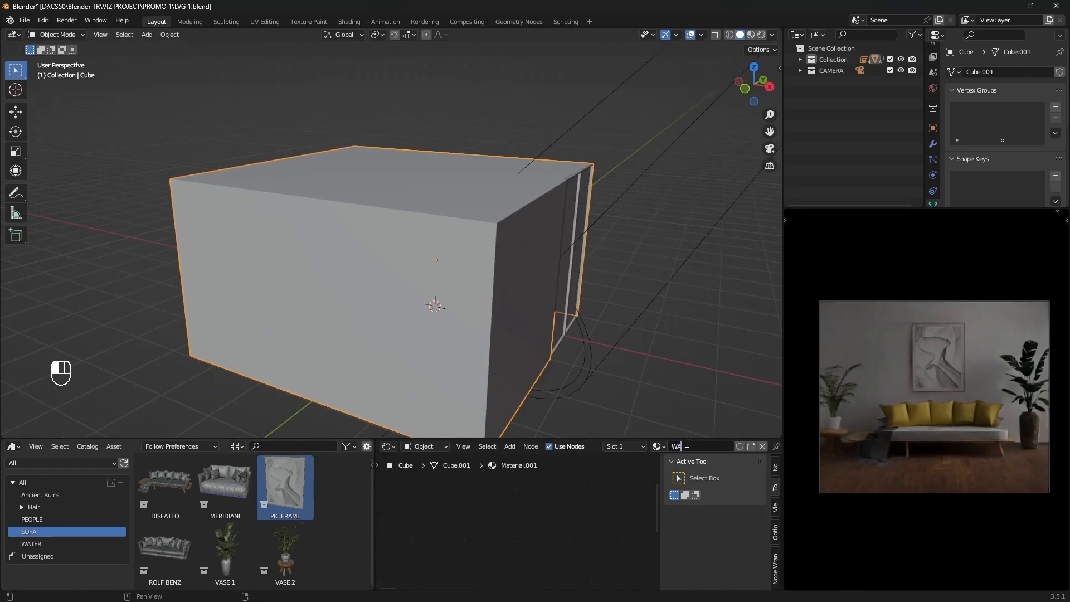
pyautogui.write('WALL')
pyautogui.press('Return')
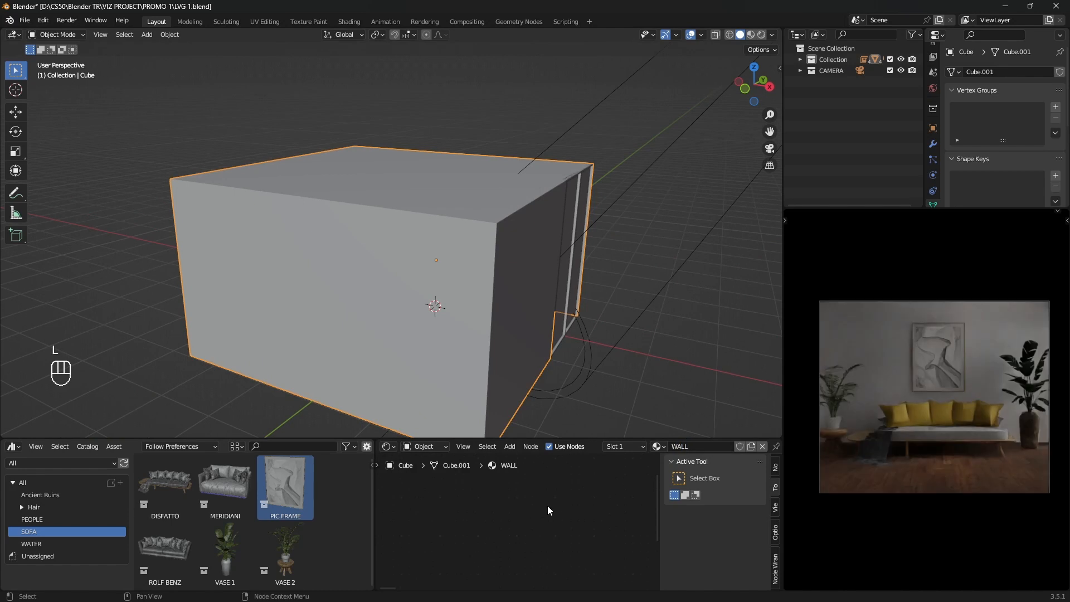
# Step: Start a Principled Texture Setup on the WALL shader and browse to the Plaster003_4K-JPG folder inside PLASTER, listing files vertically
pyautogui.moveTo(559, 531); pyautogui.dragTo(529, 506, button='middle')
pyautogui.hotkey('ctrl', 'shift', 't')
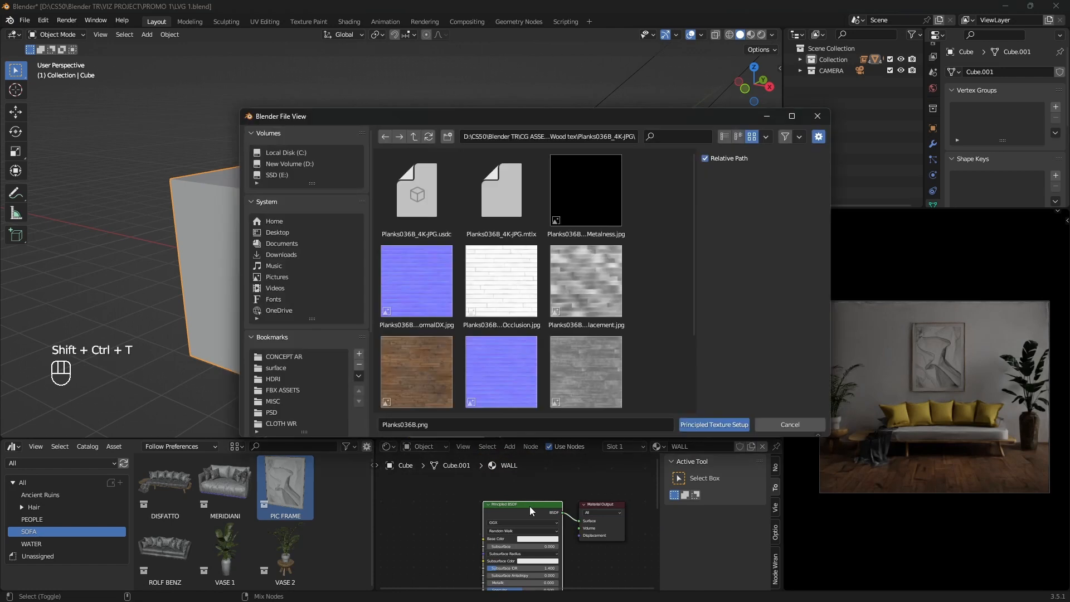
pyautogui.click(415, 136)
pyautogui.click(415, 136)
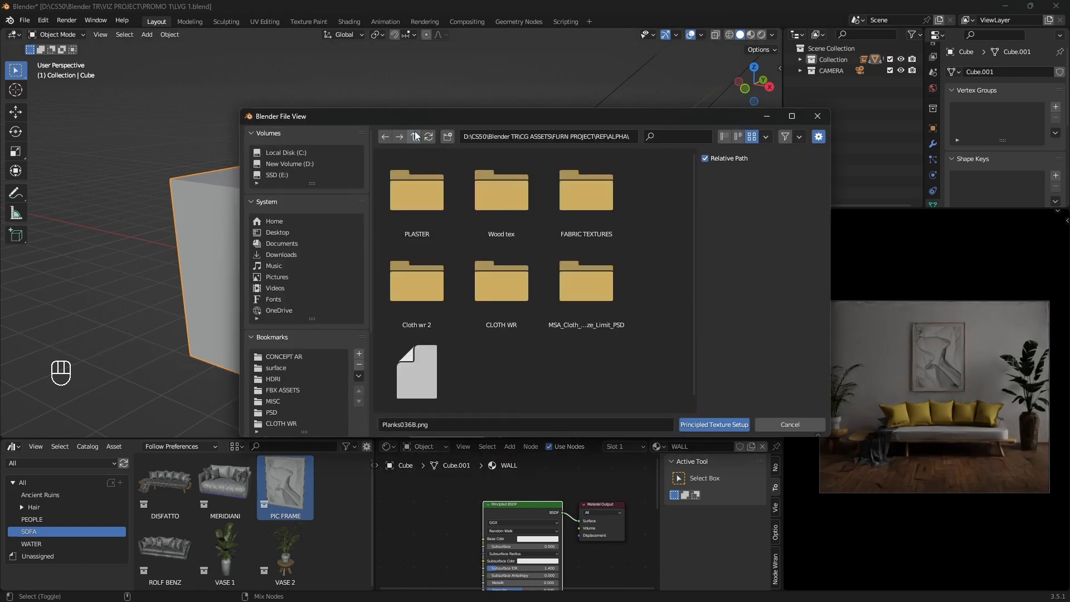
pyautogui.doubleClick(414, 225)
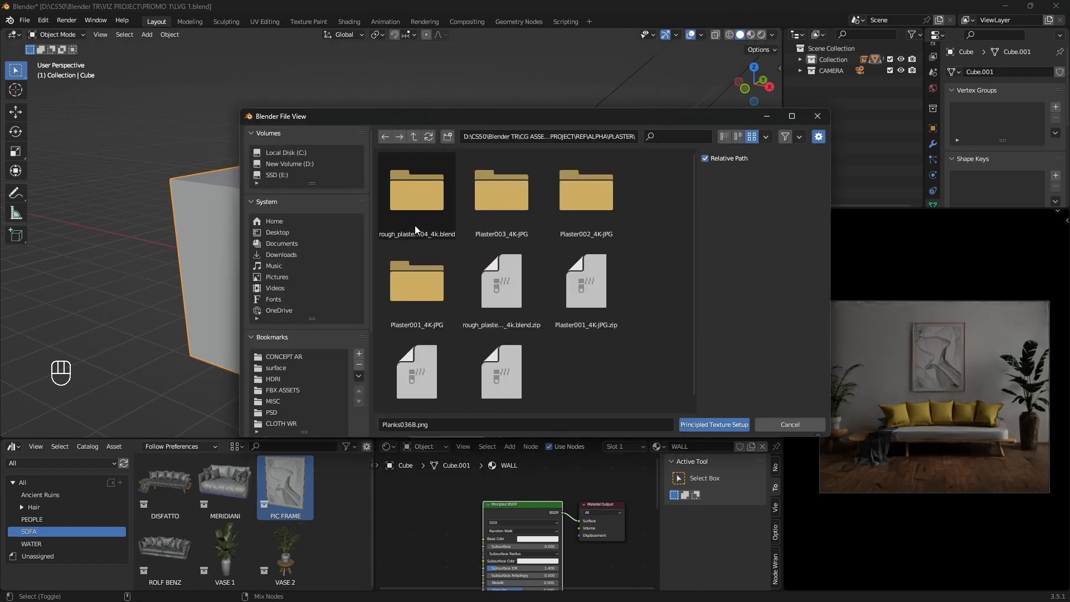
pyautogui.click(724, 136)
pyautogui.doubleClick(423, 178)
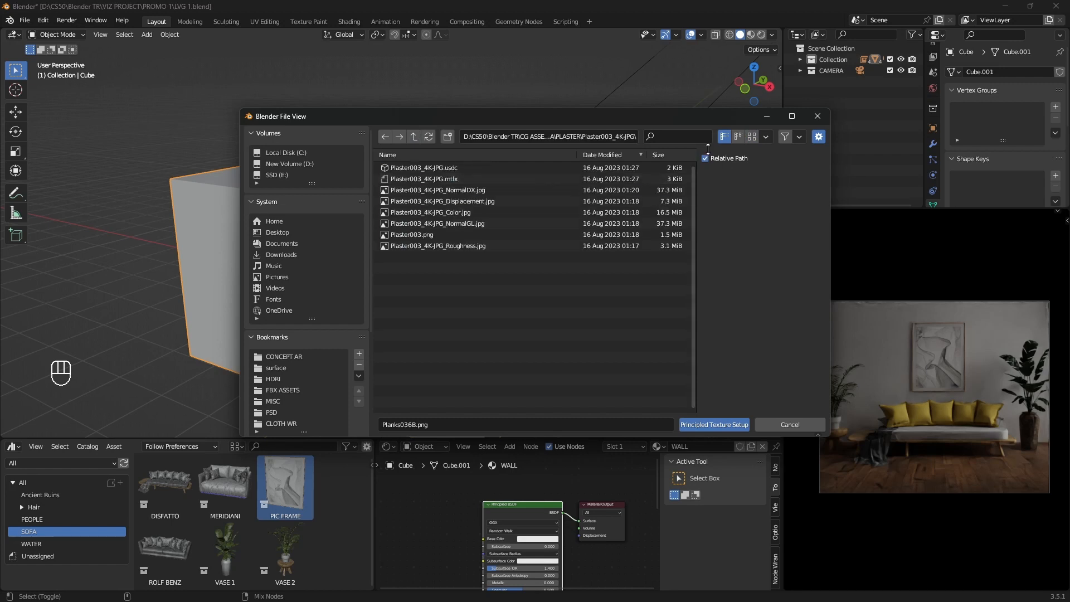
# Step: Load the Plaster003 Roughness, NormalGL, Color and Displacement maps into the WALL material
pyautogui.click(475, 245)
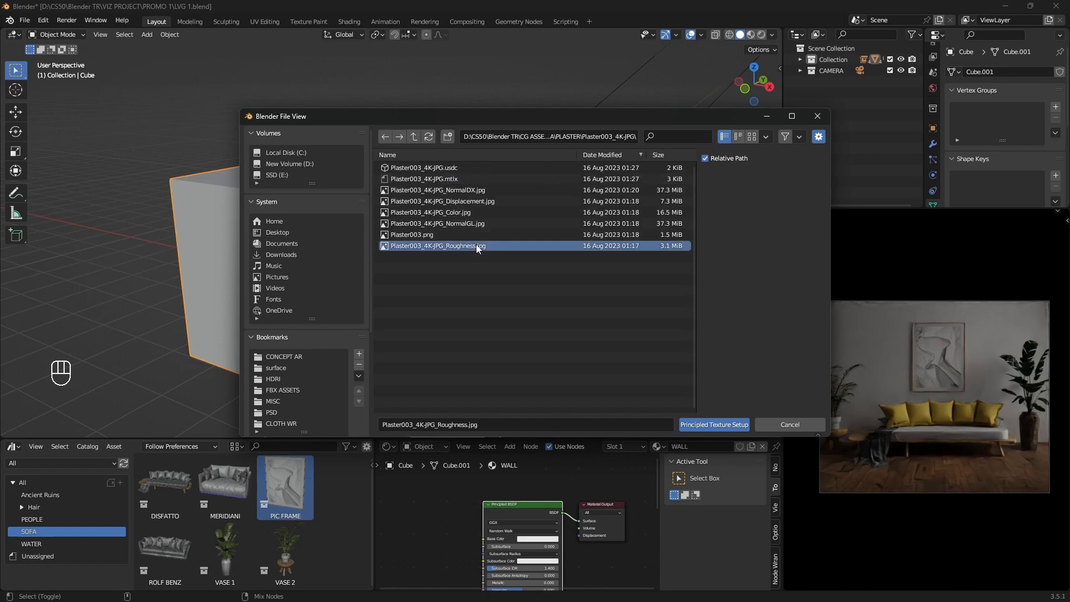
pyautogui.keyDown('ctrl'); pyautogui.click(457, 222); pyautogui.keyUp('ctrl')
pyautogui.keyDown('ctrl'); pyautogui.click(458, 212); pyautogui.keyUp('ctrl')
pyautogui.keyDown('ctrl'); pyautogui.click(458, 202); pyautogui.keyUp('ctrl')
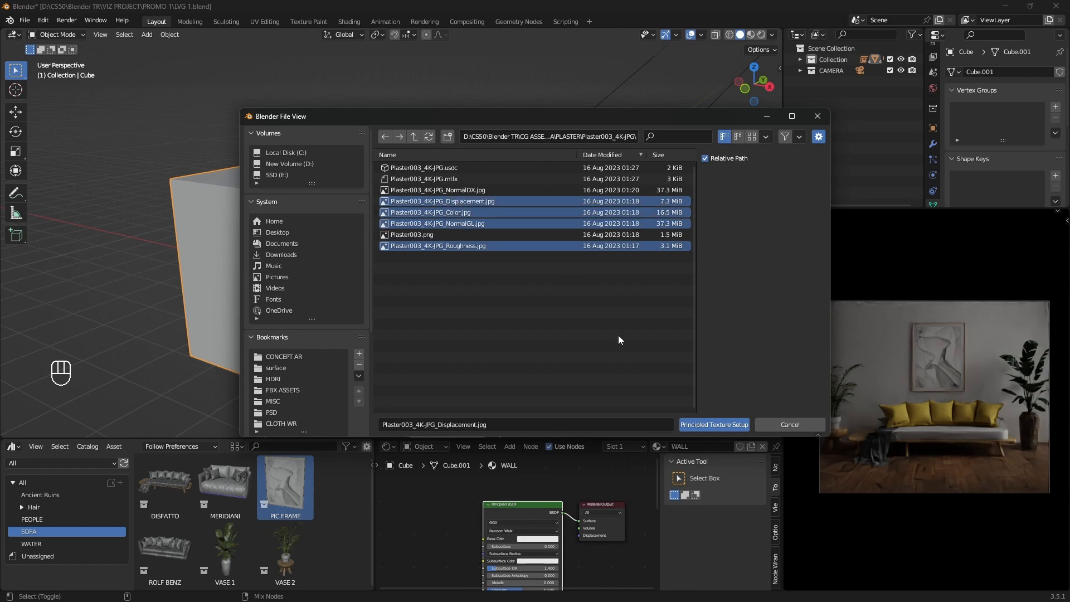
pyautogui.click(694, 423)
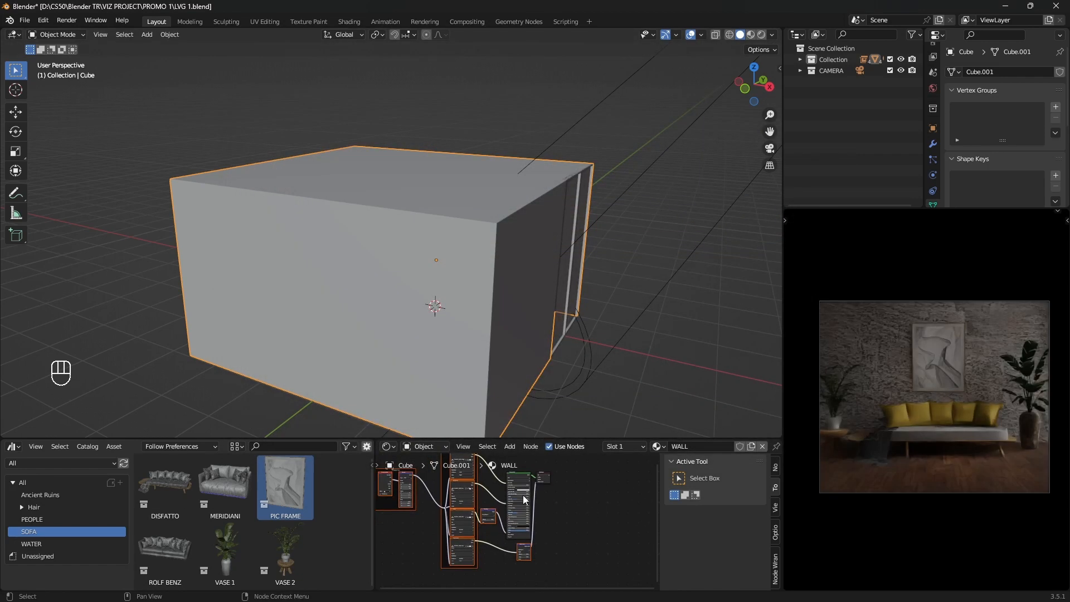
# Step: Apply the wall object's scale and unwrap its whole mesh with Cube Projection, ending in Object Mode
pyautogui.hotkey('ctrl', 'a')
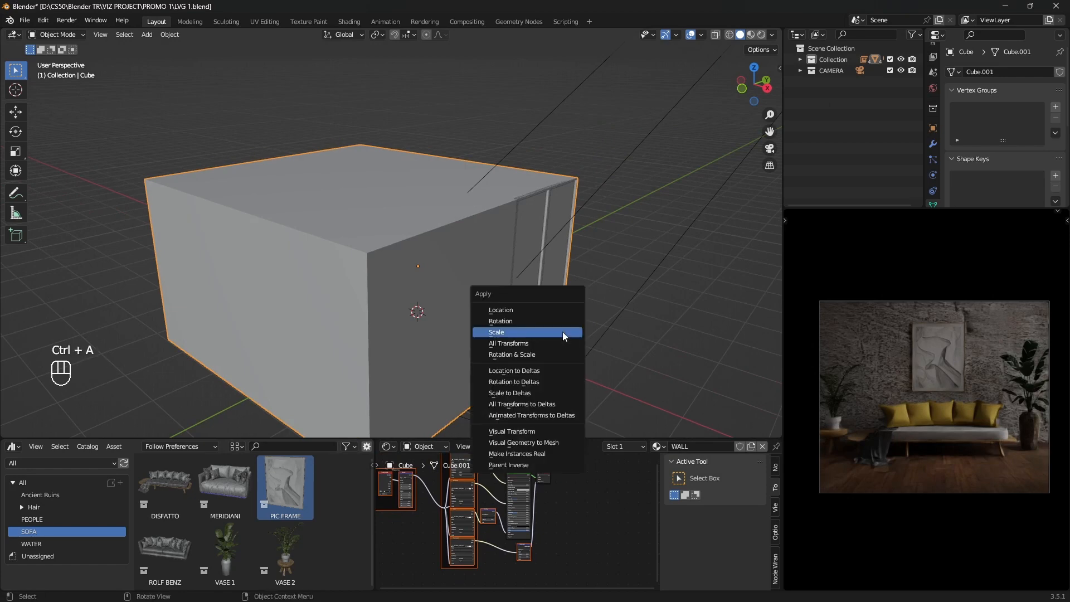
pyautogui.click(563, 332)
pyautogui.press('Tab')
pyautogui.press('a')
pyautogui.press('u')
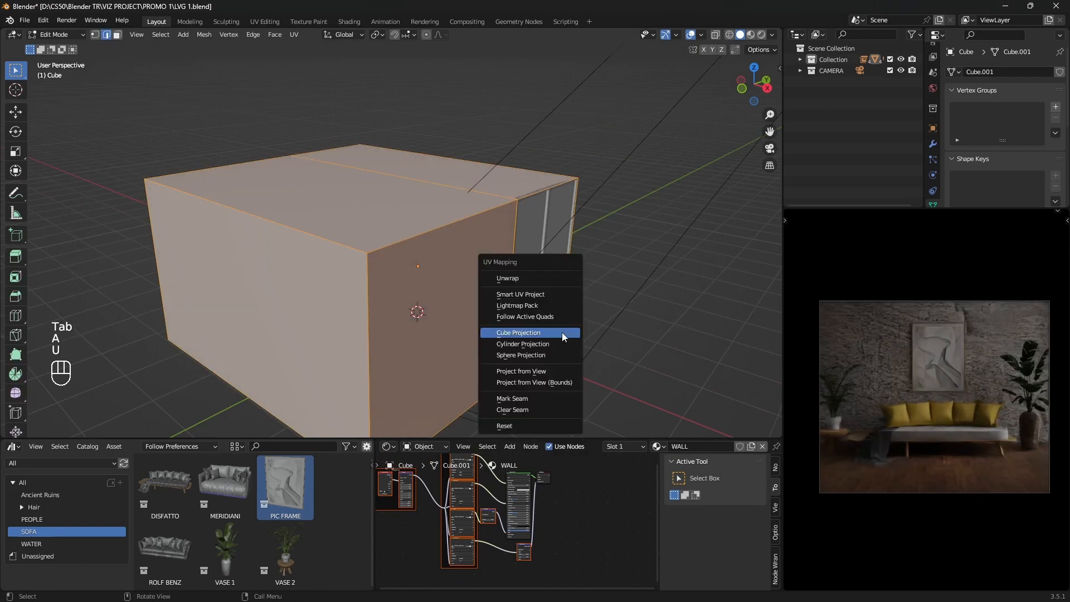
pyautogui.click(562, 332)
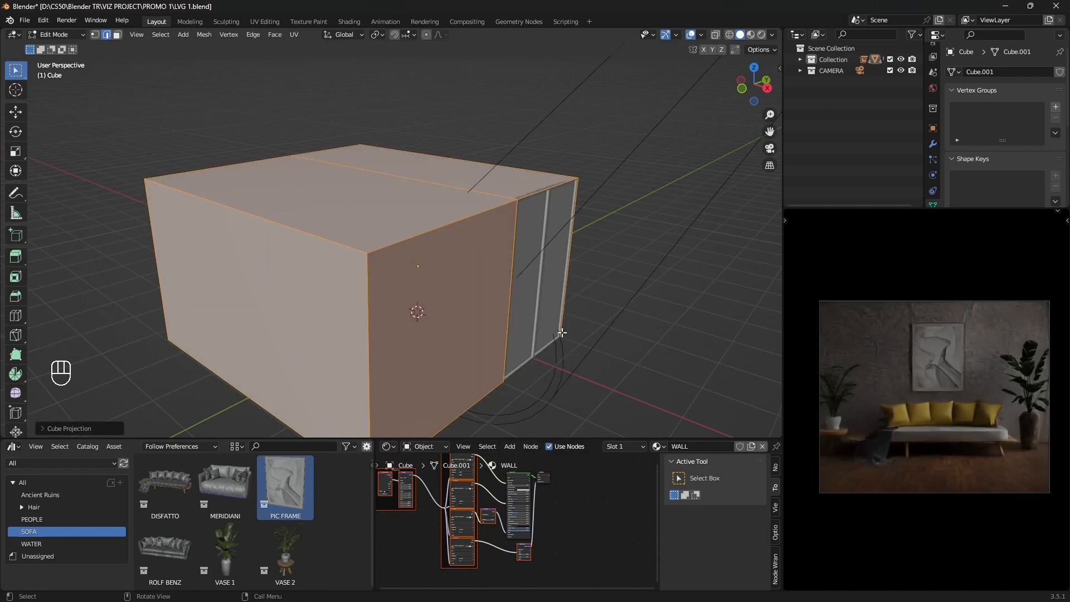
pyautogui.press('Tab')
pyautogui.press('Tab')
pyautogui.press('Tab')
pyautogui.keyDown('shift'); pyautogui.moveTo(649, 369); pyautogui.dragTo(577, 351, button='middle'); pyautogui.keyUp('shift')
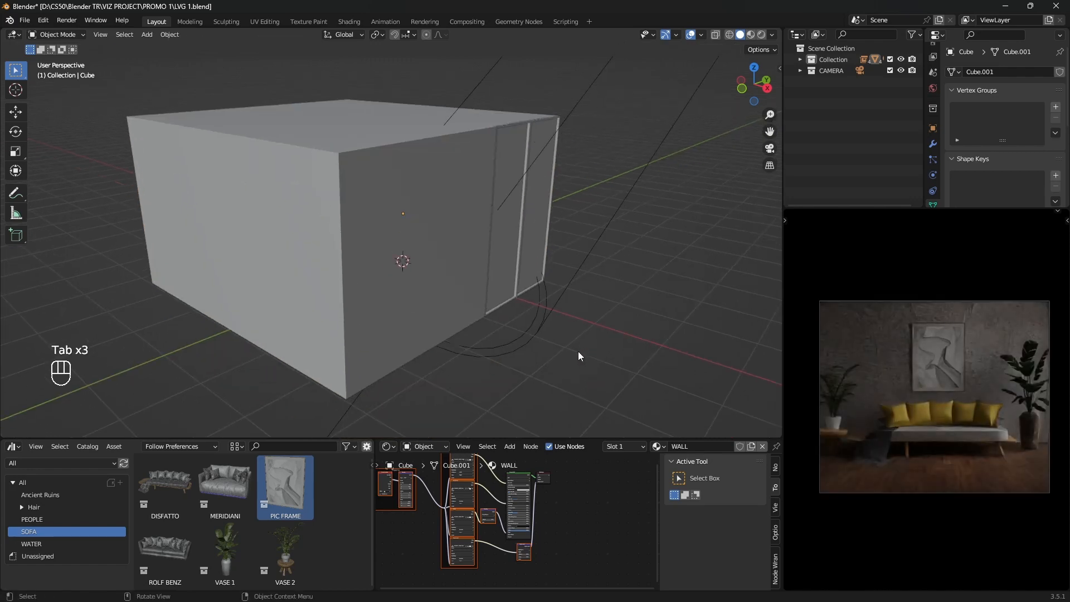
# Step: Set the wall texture's Mapping scale to 3 on all three axes
pyautogui.scroll(5, 420, 523)
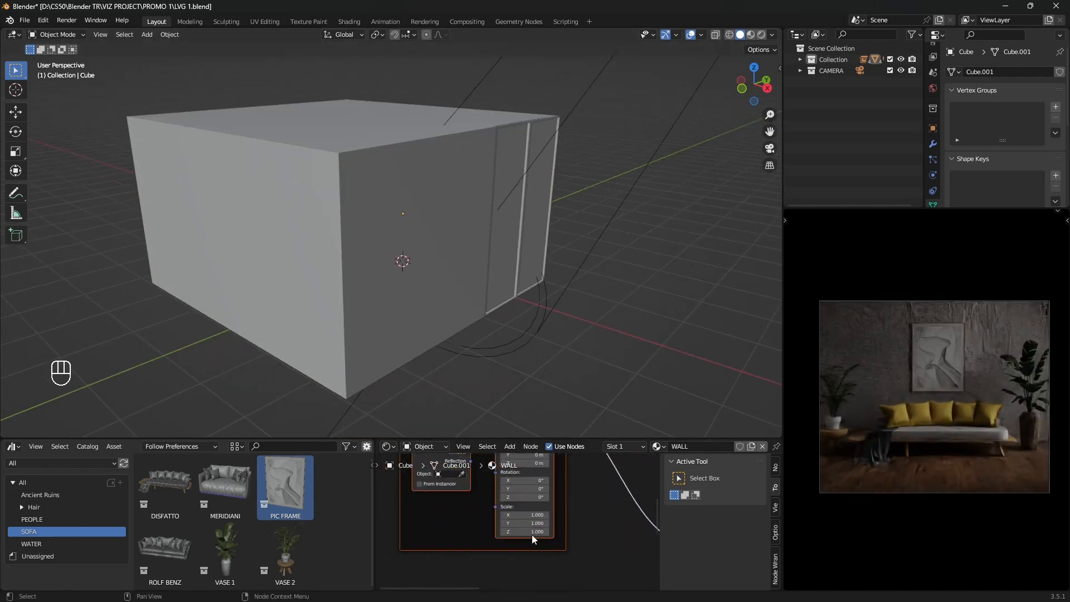
pyautogui.moveTo(533, 511); pyautogui.dragTo(529, 539, button='middle')
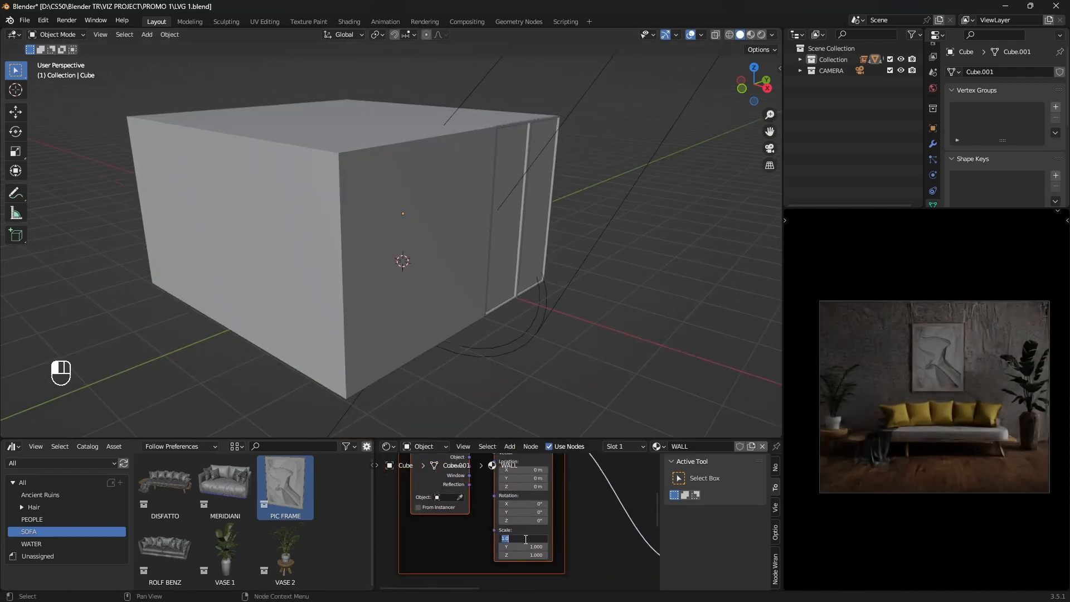
pyautogui.press('Return')
pyautogui.write('2')
pyautogui.press('Return')
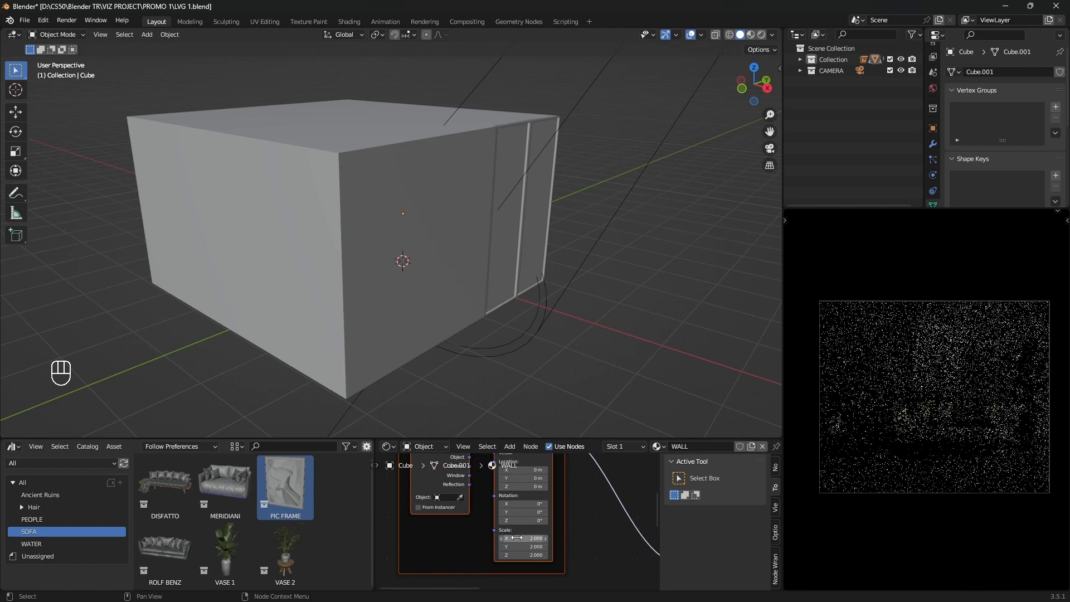
pyautogui.write('1')
pyautogui.press('Return')
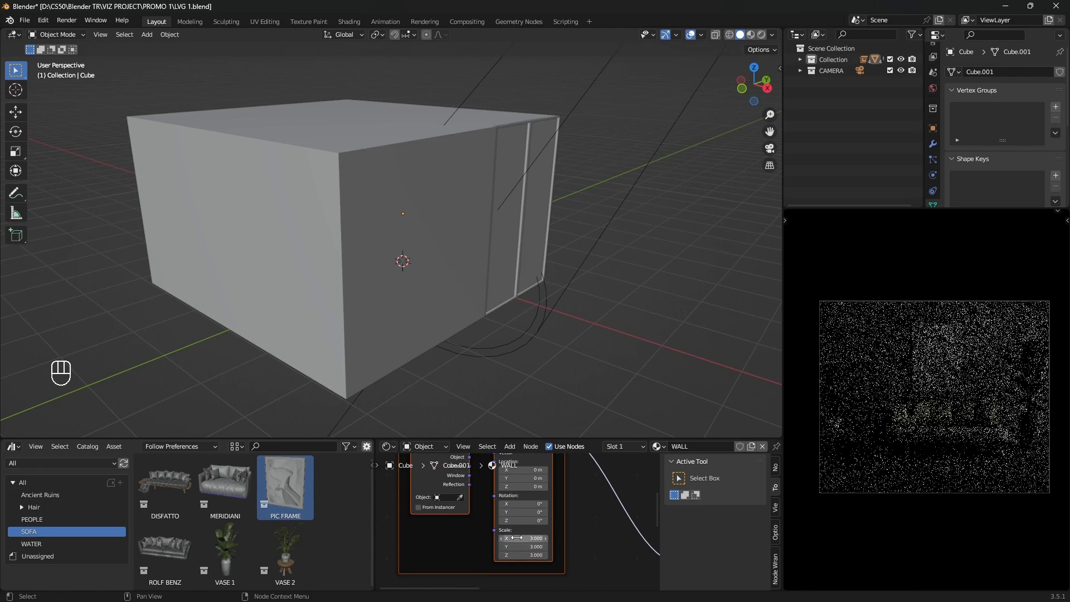
# Step: Set the Displacement node's scale to 0.02 in the WALL material
pyautogui.scroll(-6, 518, 538)
pyautogui.moveTo(595, 564); pyautogui.dragTo(518, 548, button='middle')
pyautogui.scroll(5, 519, 535)
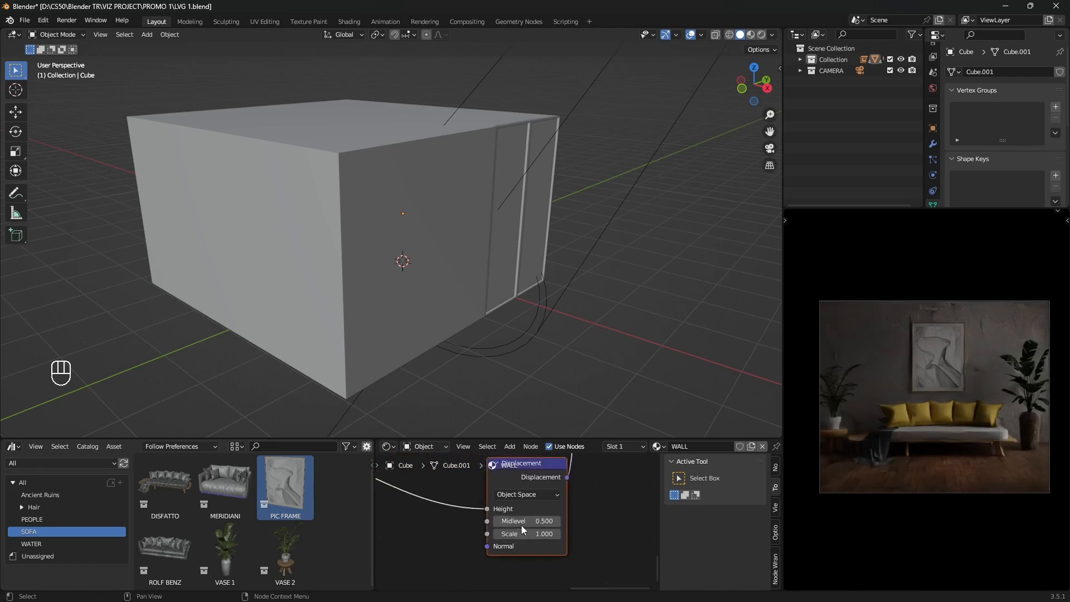
pyautogui.write('0.02')
pyautogui.press('Return')
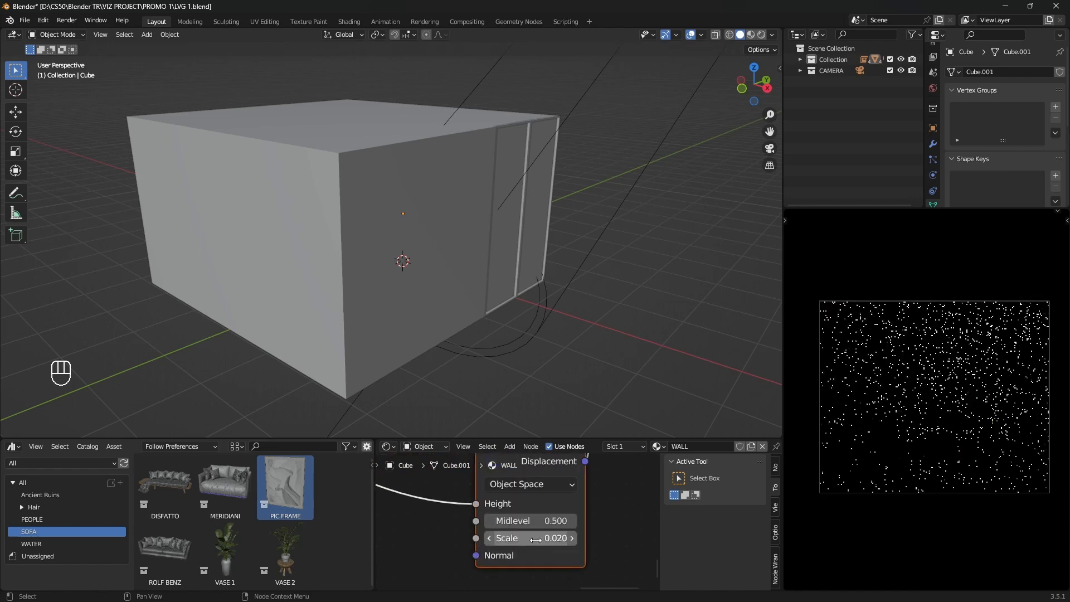
# Step: Set the wall's Normal Map strength to 0.1 while checking the plaster up close in the rendered camera preview
pyautogui.scroll(8, 912, 375)
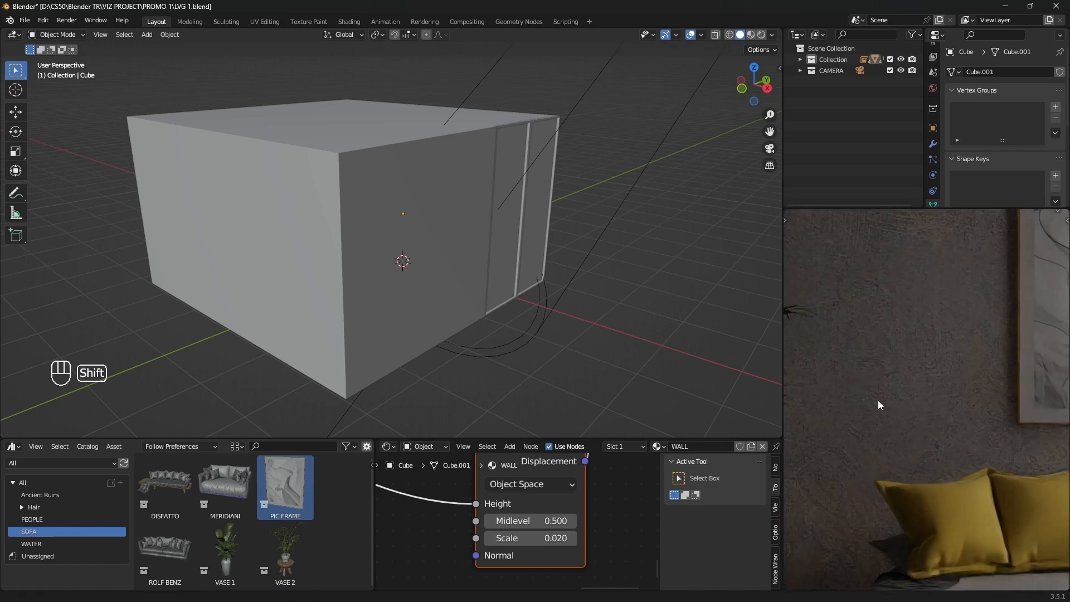
pyautogui.keyDown('shift'); pyautogui.moveTo(878, 400); pyautogui.dragTo(921, 519, button='middle'); pyautogui.keyUp('shift')
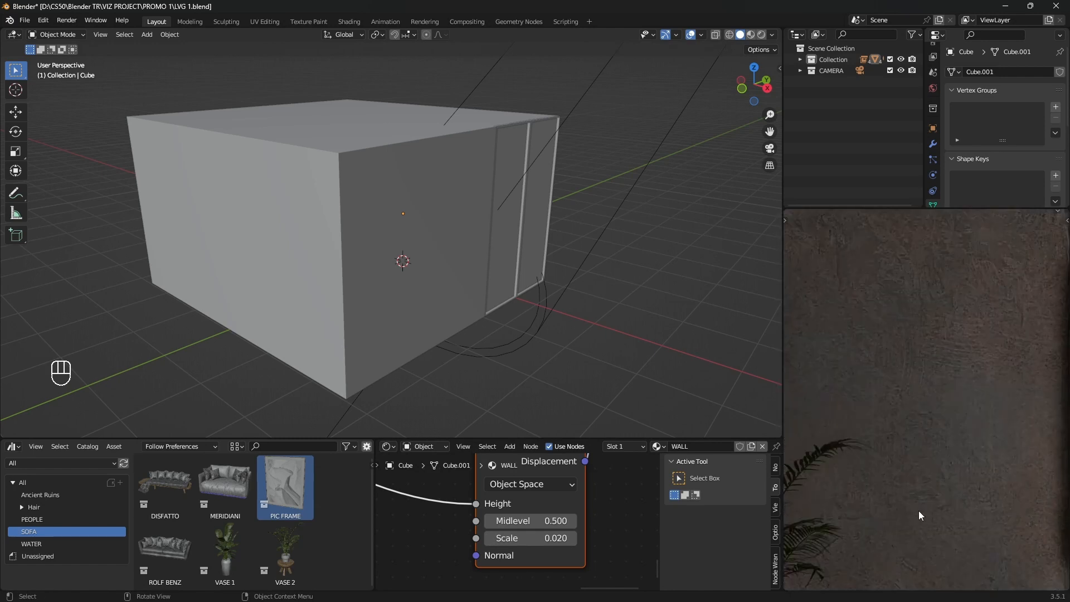
pyautogui.moveTo(518, 505); pyautogui.dragTo(498, 512, button='middle')
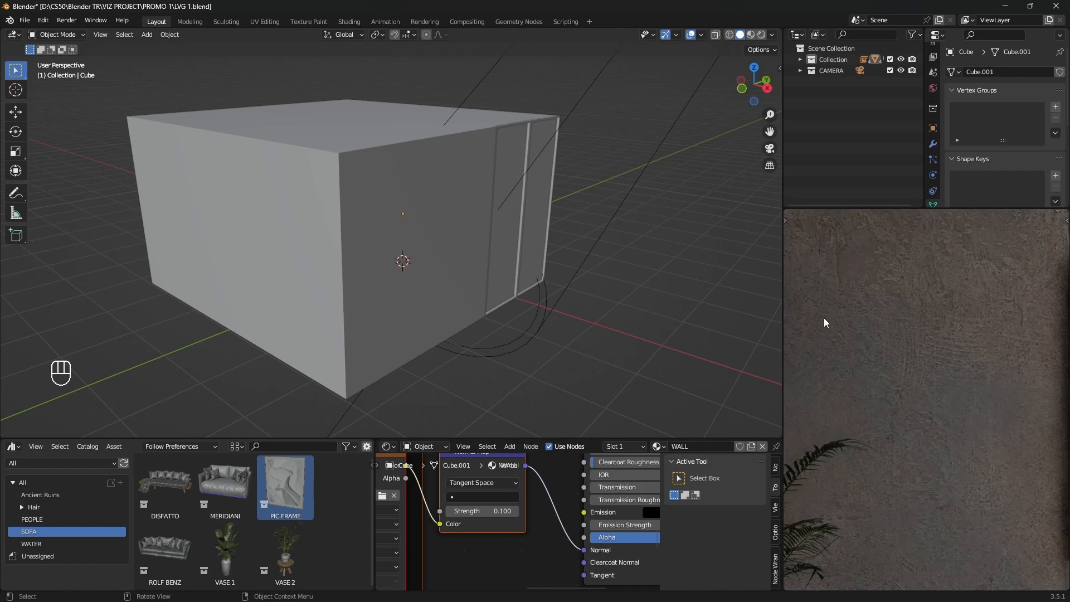
pyautogui.press('Home')
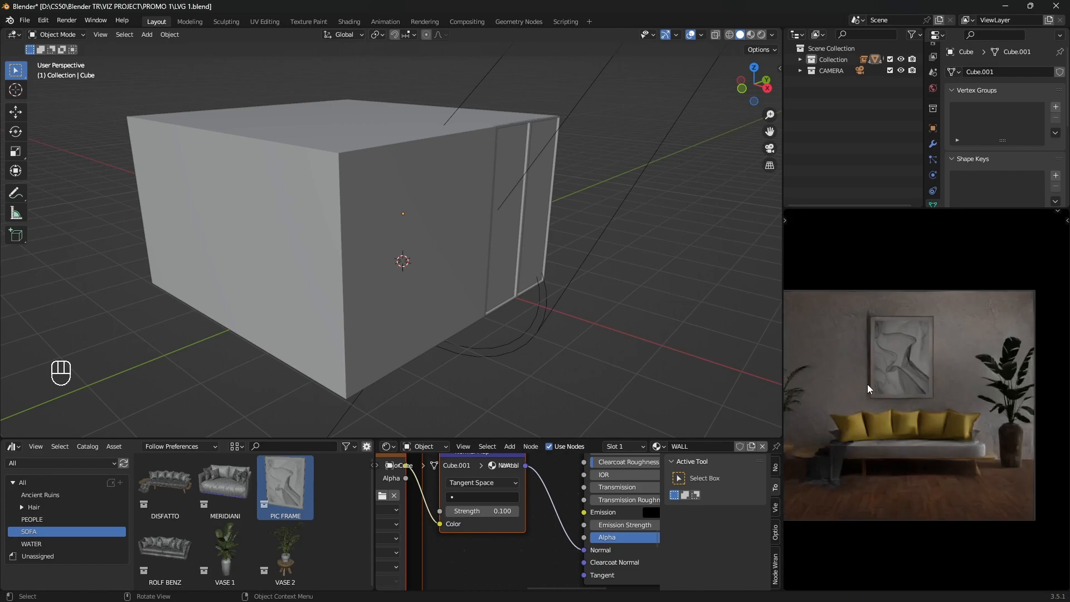
pyautogui.keyDown('shift'); pyautogui.moveTo(867, 383); pyautogui.dragTo(893, 379, button='middle'); pyautogui.keyUp('shift')
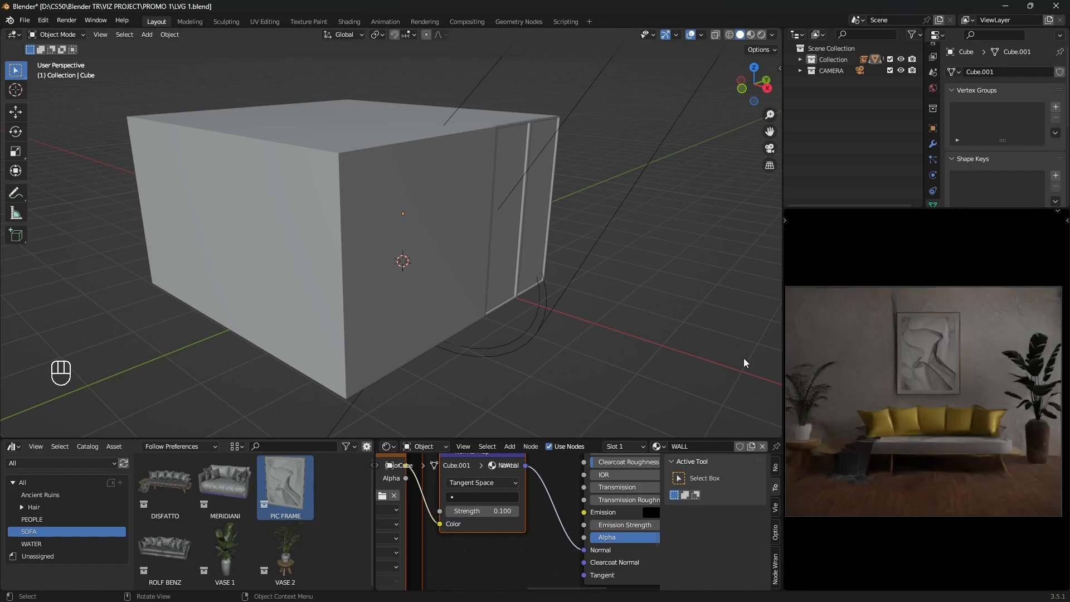
# Step: Reduce the radius of the spot light outside the window to 0.28 m
pyautogui.click(645, 173)
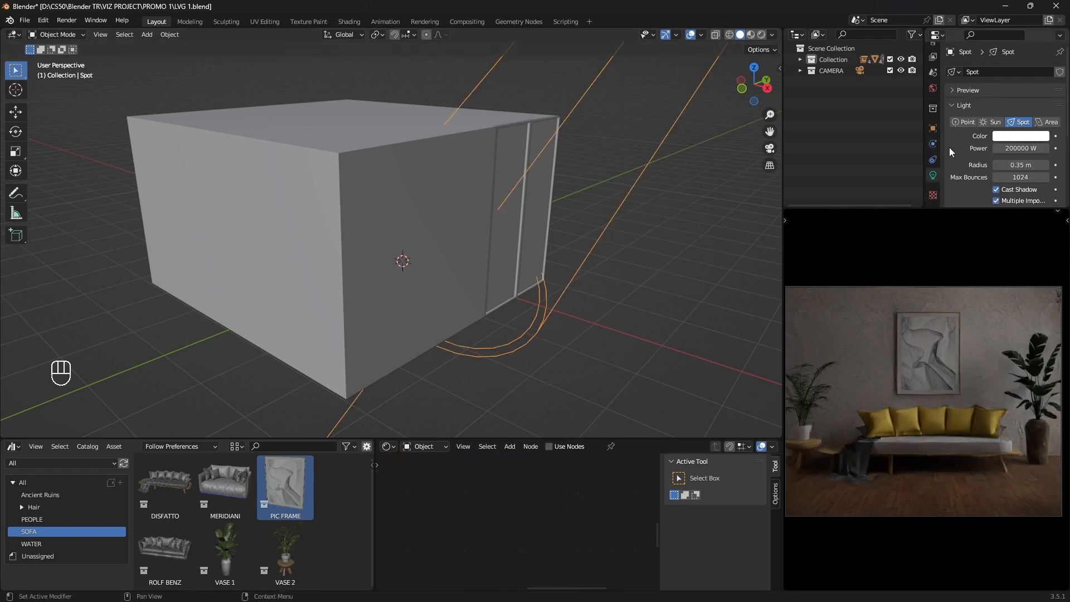
pyautogui.scroll(-4, 961, 151)
pyautogui.scroll(3, 961, 152)
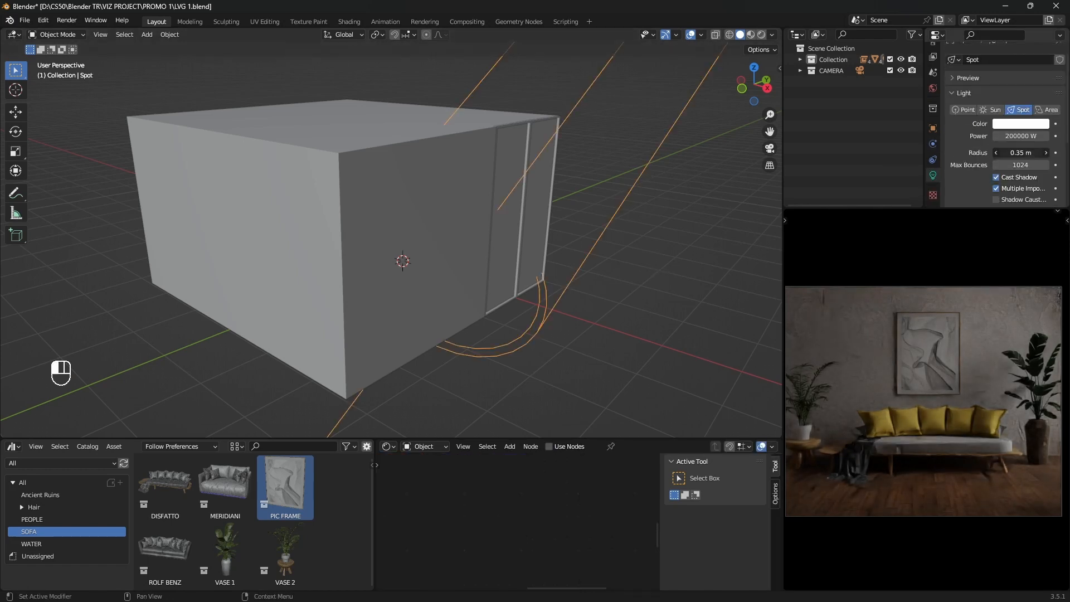
pyautogui.moveTo(1021, 153)
pyautogui.mouseDown()
pyautogui.moveTo(1054, 152)
pyautogui.moveTo(1026, 152)
pyautogui.mouseUp()
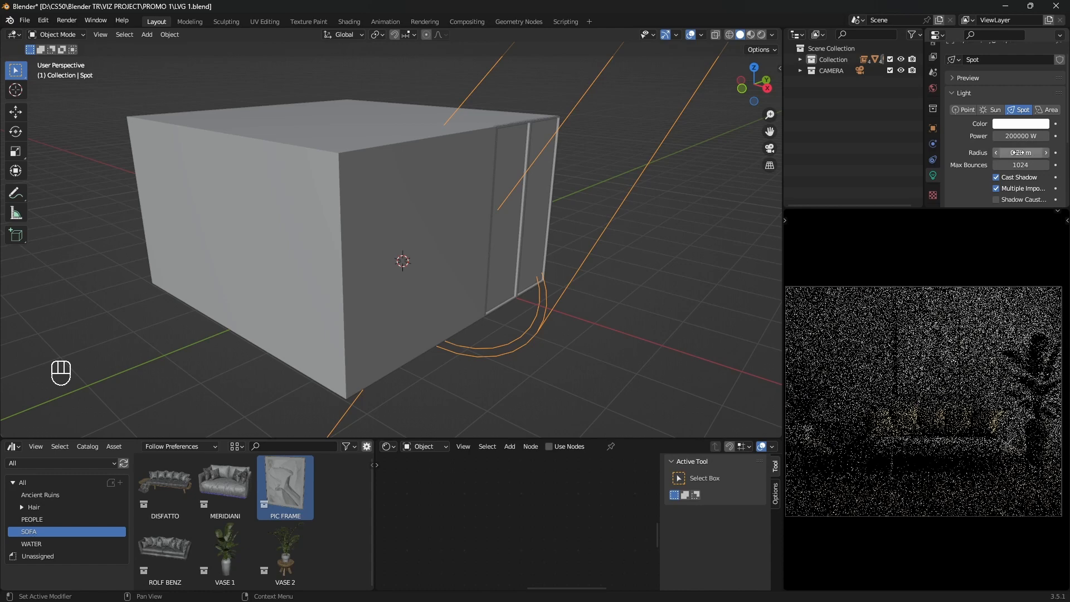
# Step: Switch the main viewport to the top view and set the spot light's power to 300000 W
pyautogui.scroll(-3, 451, 207)
pyautogui.moveTo(452, 207); pyautogui.dragTo(710, 127, button='middle')
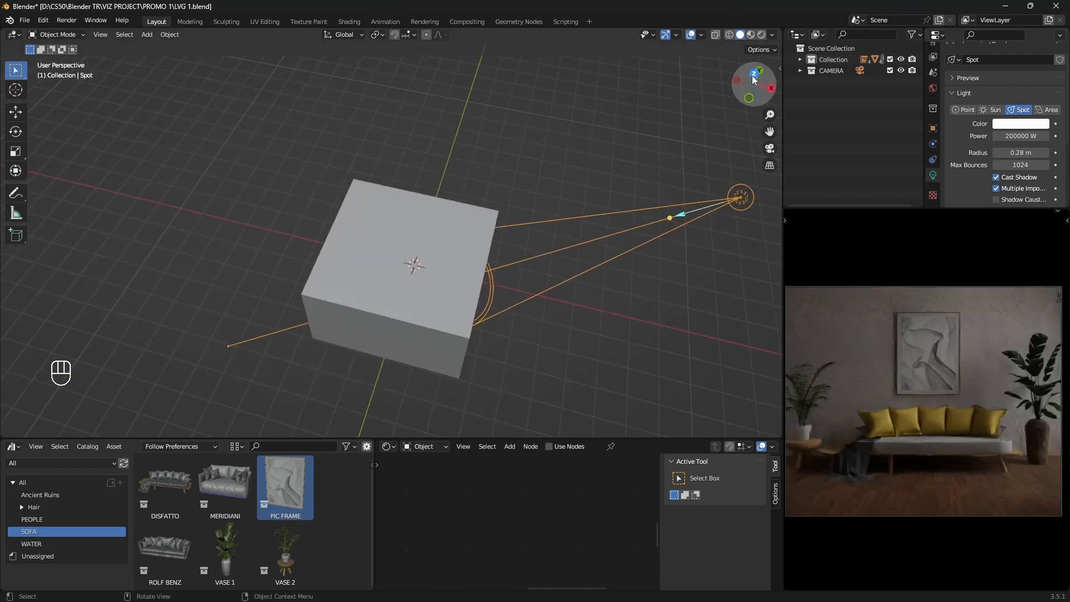
pyautogui.moveTo(753, 80); pyautogui.dragTo(537, 293)
pyautogui.press('KP_7')
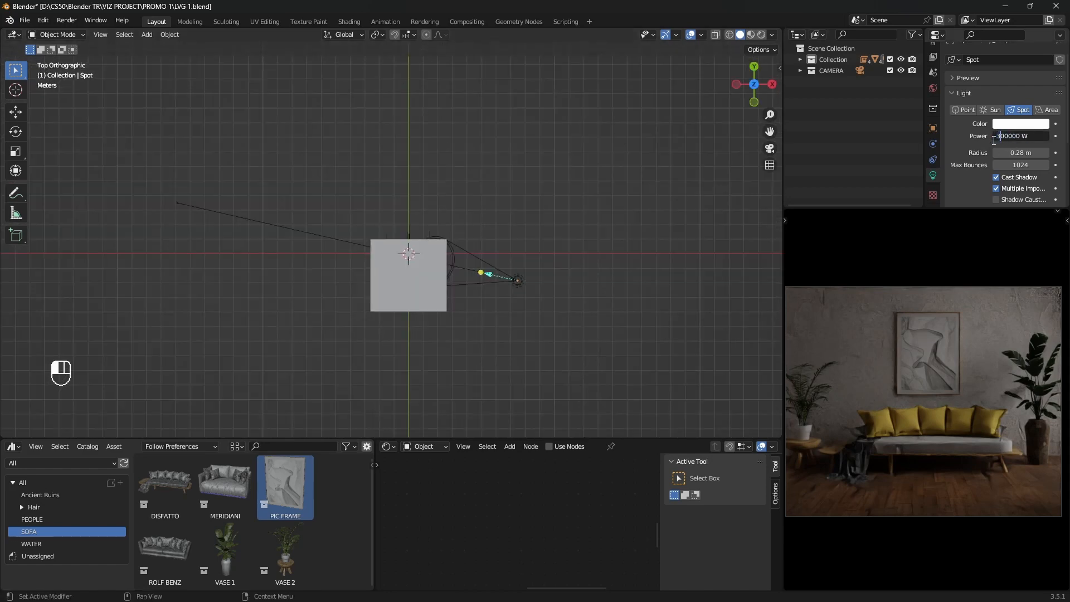
pyautogui.press('Return')
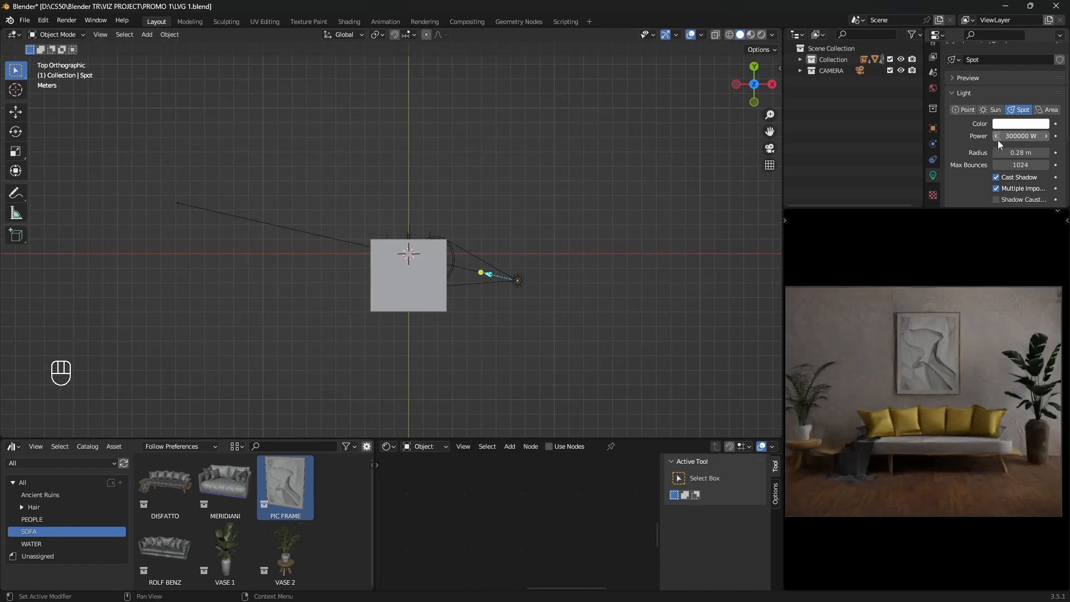
# Step: Narrow the spot light's beam to a spot size of 17.9°
pyautogui.scroll(5, 476, 263)
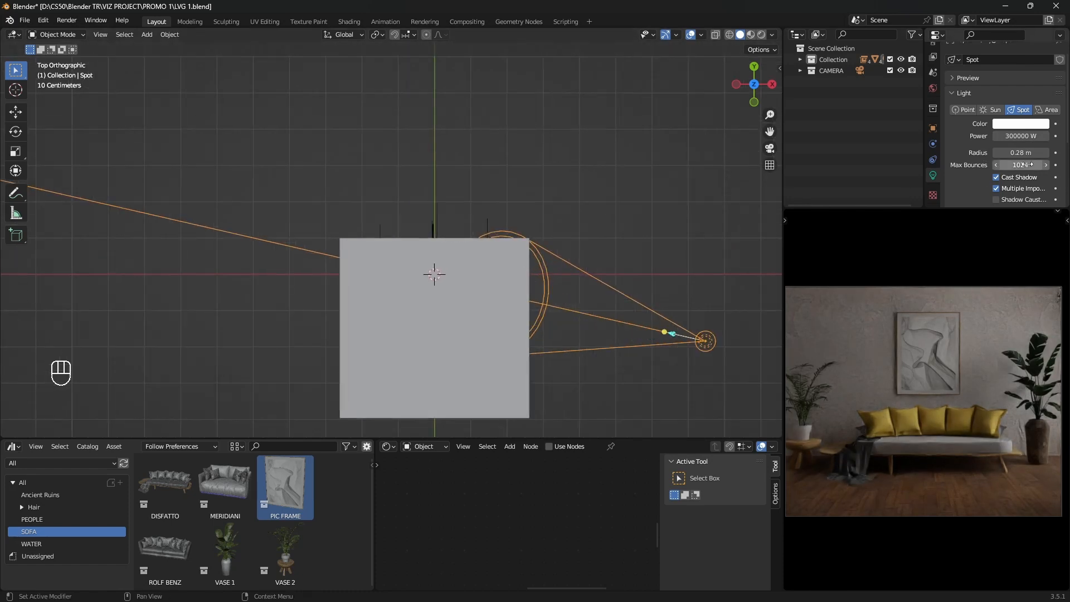
pyautogui.scroll(-4, 956, 178)
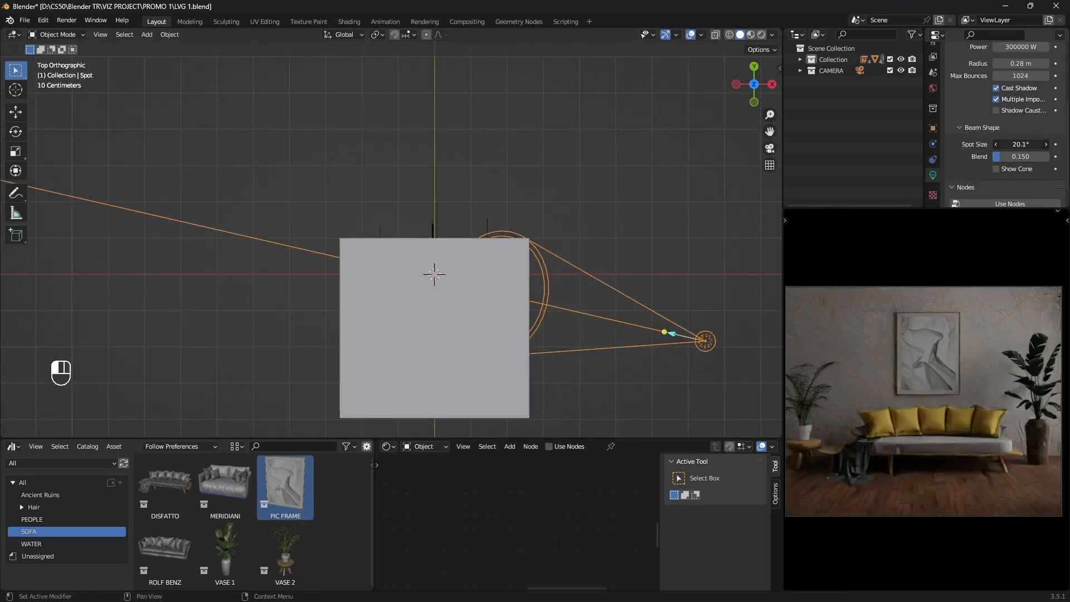
pyautogui.moveTo(1031, 144); pyautogui.dragTo(1020, 144)
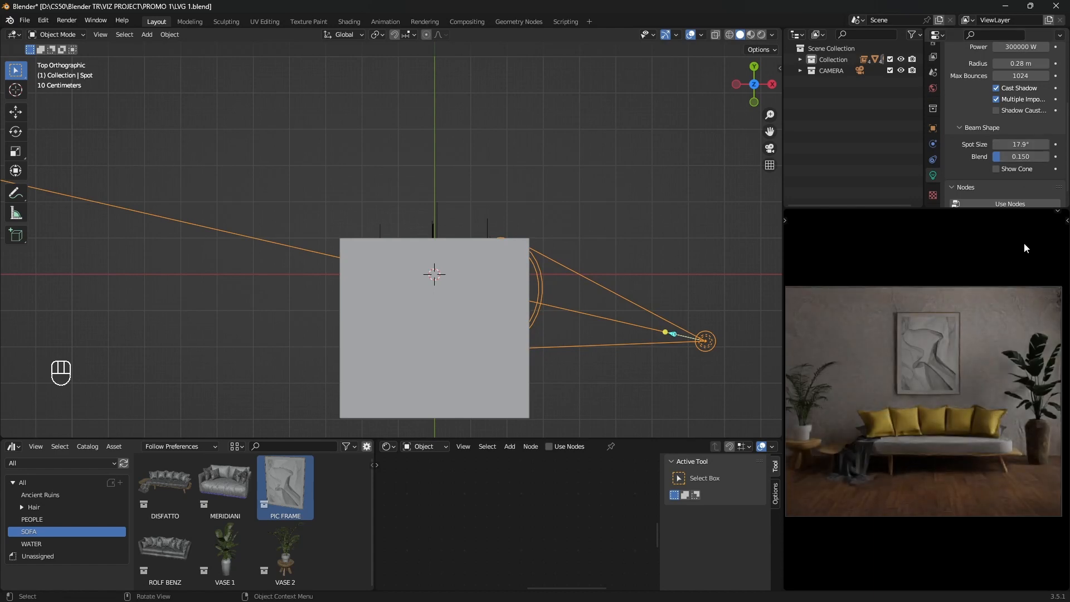
# Step: Render the finished living room scene as a still image
pyautogui.press('z')
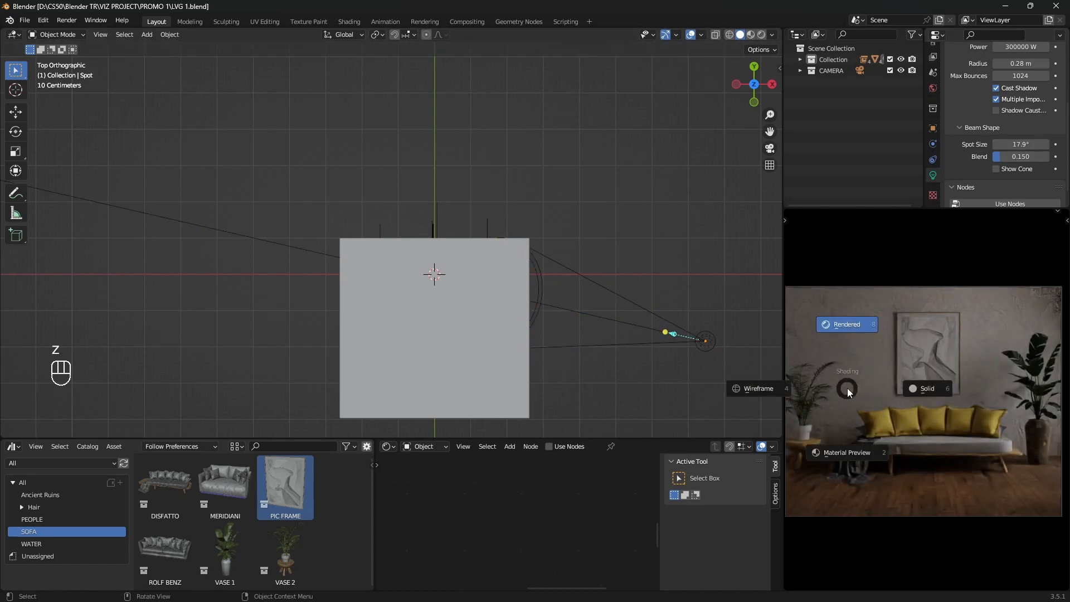
pyautogui.press('Escape')
pyautogui.press('F12')
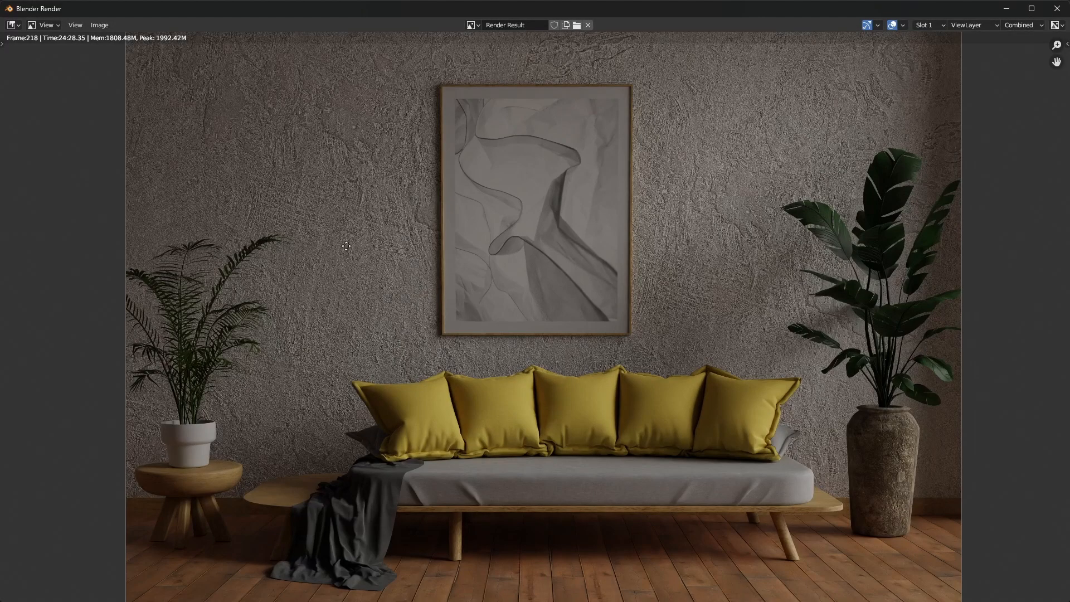
# Step: Examine the final render's plaster wall, picture frame, sofa, plants and wood floor up close and as a whole
pyautogui.scroll(3, 363, 288)
pyautogui.moveTo(360, 291); pyautogui.dragTo(139, 202, button='middle')
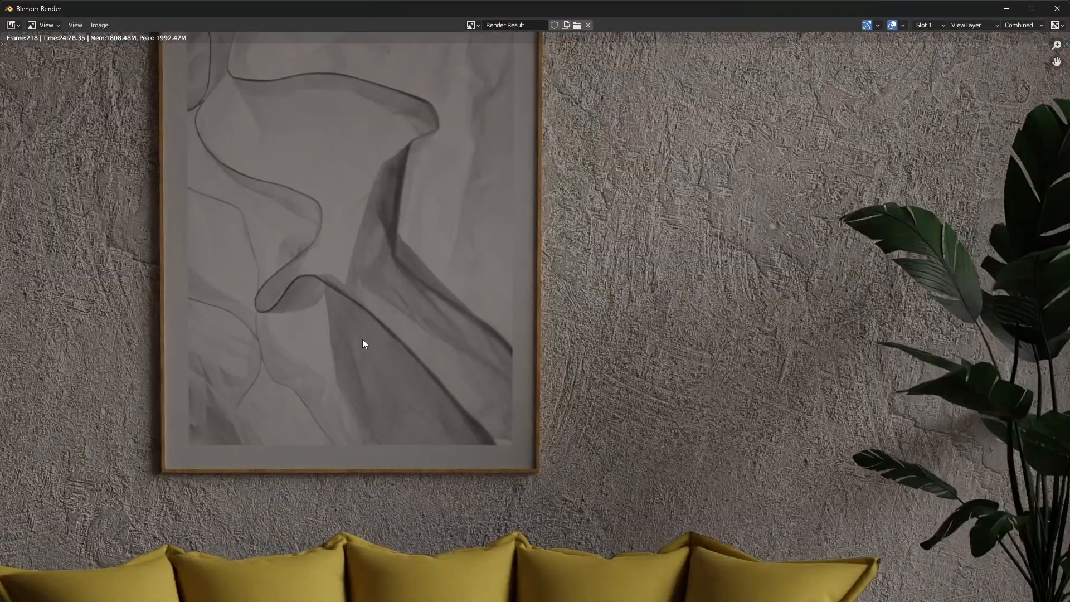
pyautogui.moveTo(363, 342); pyautogui.dragTo(804, 321, button='middle')
pyautogui.scroll(-1, 543, 379)
pyautogui.moveTo(543, 384); pyautogui.dragTo(459, 217, button='middle')
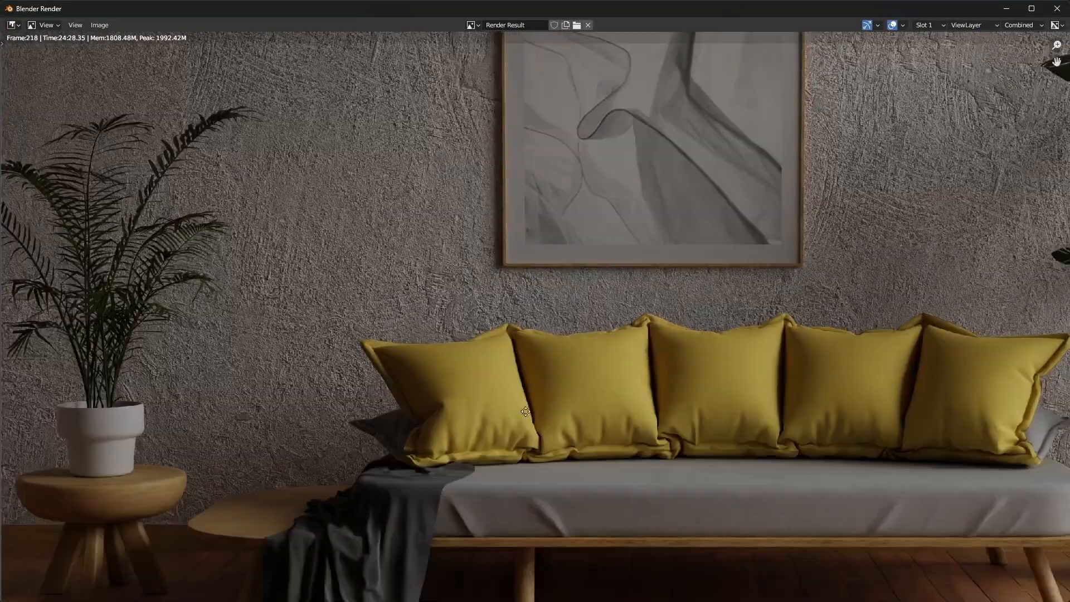
pyautogui.scroll(4, 463, 304)
pyautogui.scroll(-2, 420, 363)
pyautogui.scroll(-2, 420, 359)
pyautogui.moveTo(529, 396); pyautogui.dragTo(415, 393, button='middle')
pyautogui.scroll(3, 707, 319)
pyautogui.moveTo(846, 319); pyautogui.dragTo(806, 317, button='middle')
pyautogui.scroll(-2, 346, 372)
pyautogui.moveTo(346, 373); pyautogui.dragTo(932, 320, button='middle')
pyautogui.moveTo(593, 413); pyautogui.dragTo(559, 353, button='middle')
pyautogui.moveTo(602, 434)
pyautogui.mouseDown(button='middle')
pyautogui.moveTo(484, 491)
pyautogui.moveTo(525, 449)
pyautogui.moveTo(521, 523)
pyautogui.moveTo(513, 519)
pyautogui.mouseUp(button='middle')
pyautogui.scroll(-1, 502, 386)
pyautogui.scroll(-2, 502, 387)
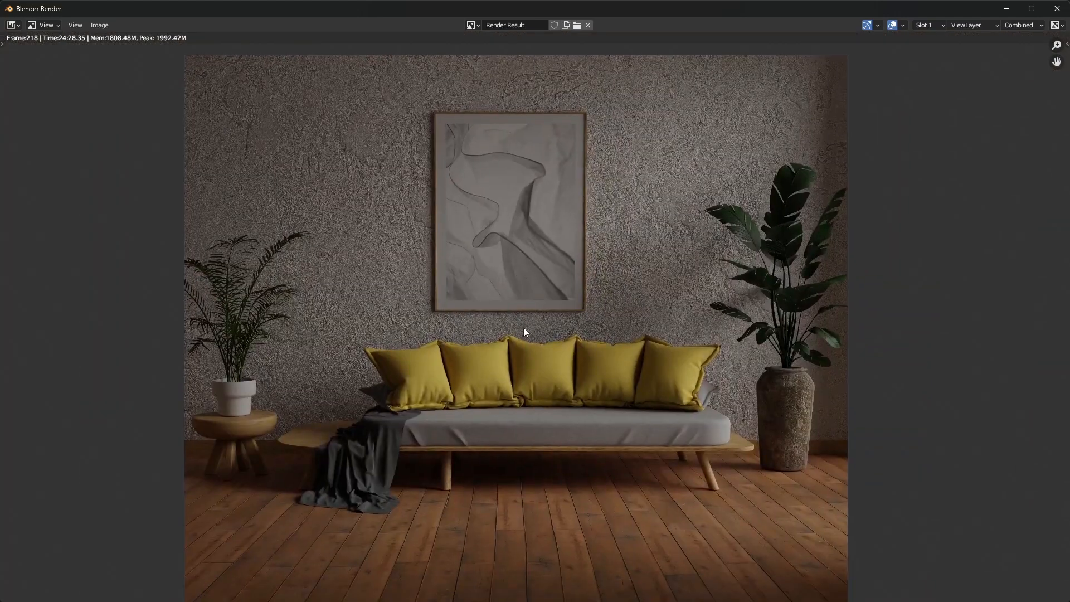
pyautogui.moveTo(536, 403); pyautogui.dragTo(539, 393, button='middle')
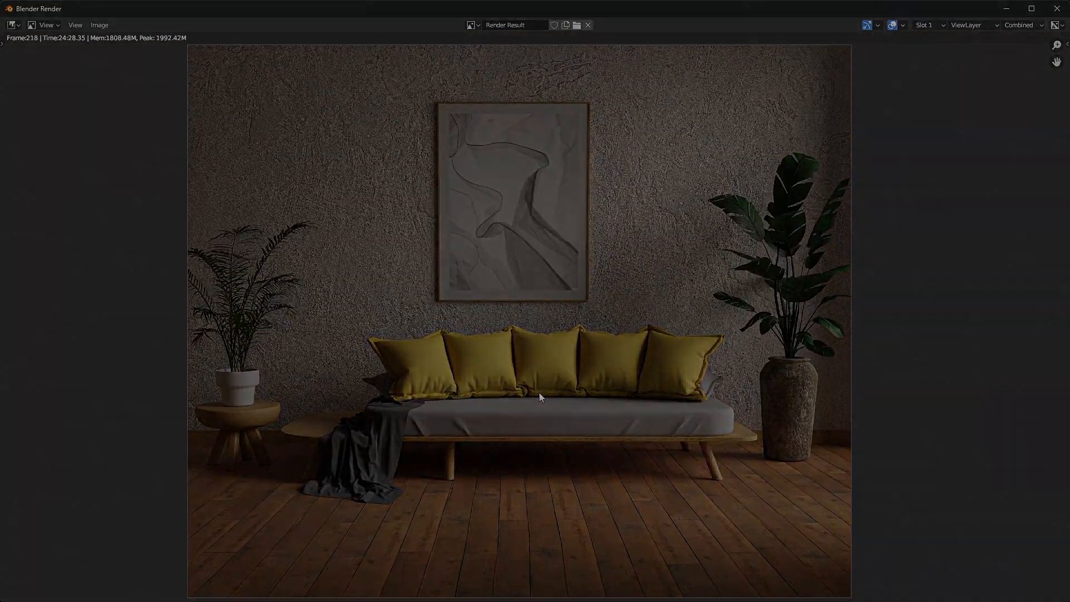